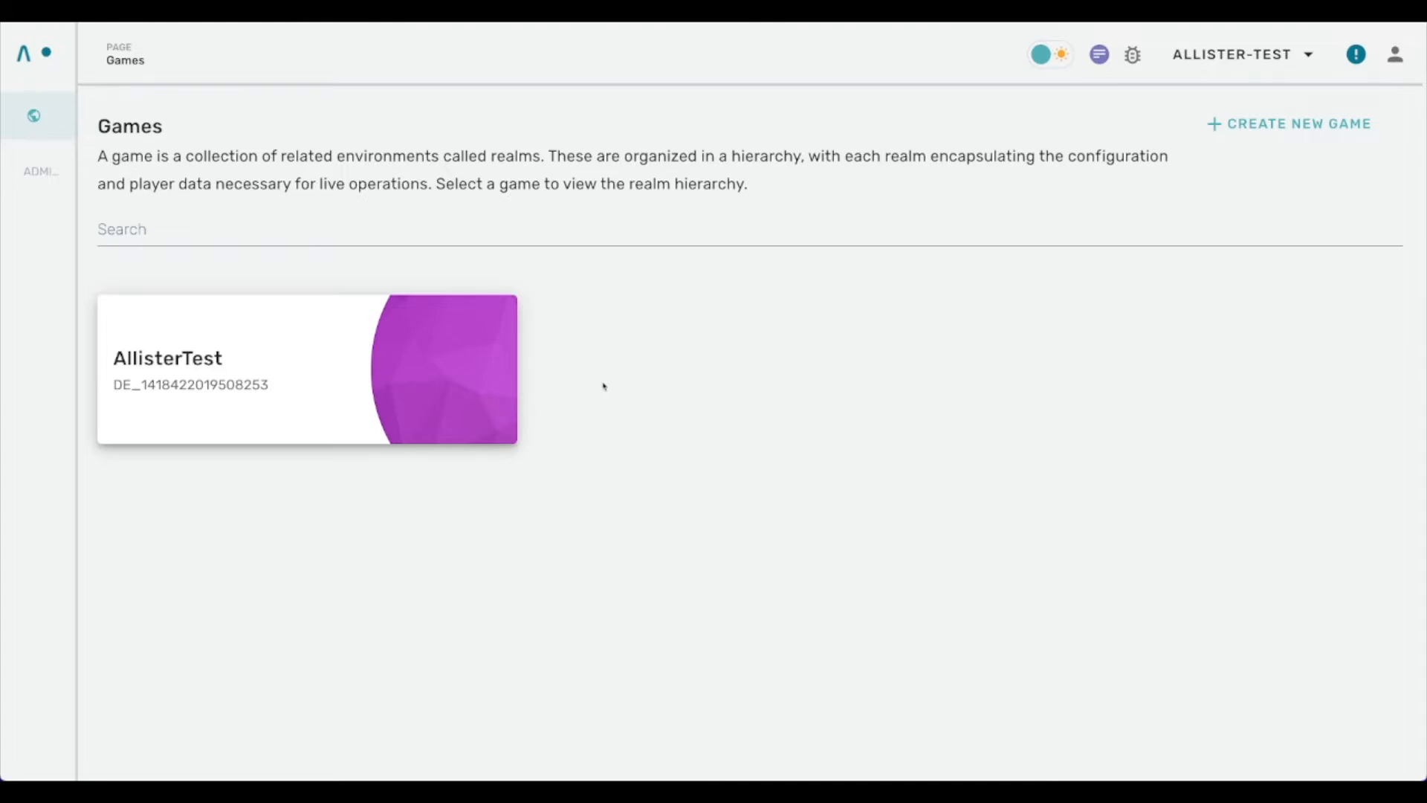
# Open the AllisterTest game's AllisterTest-dev realm and go to its message campaigns
pyautogui.click(282, 365)
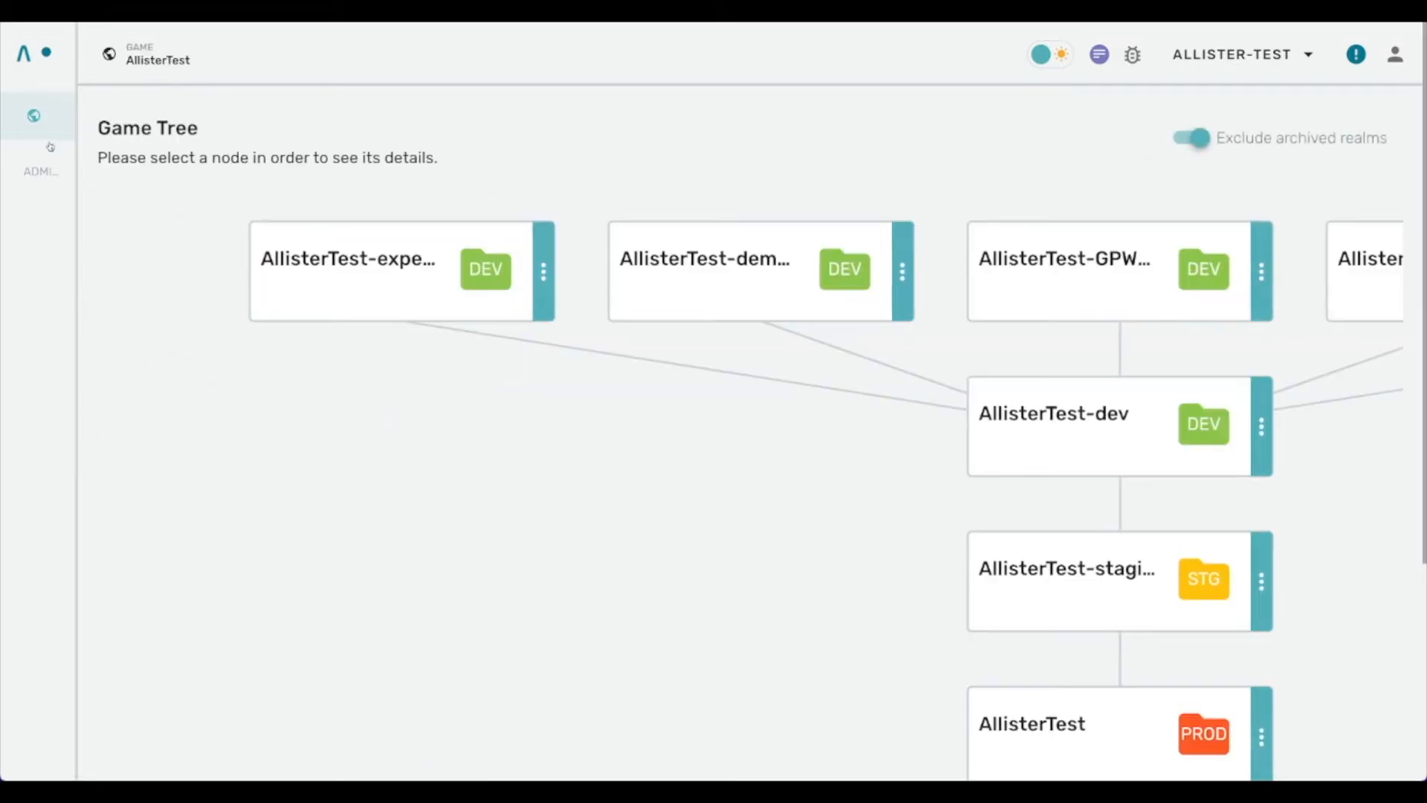
pyautogui.click(1043, 415)
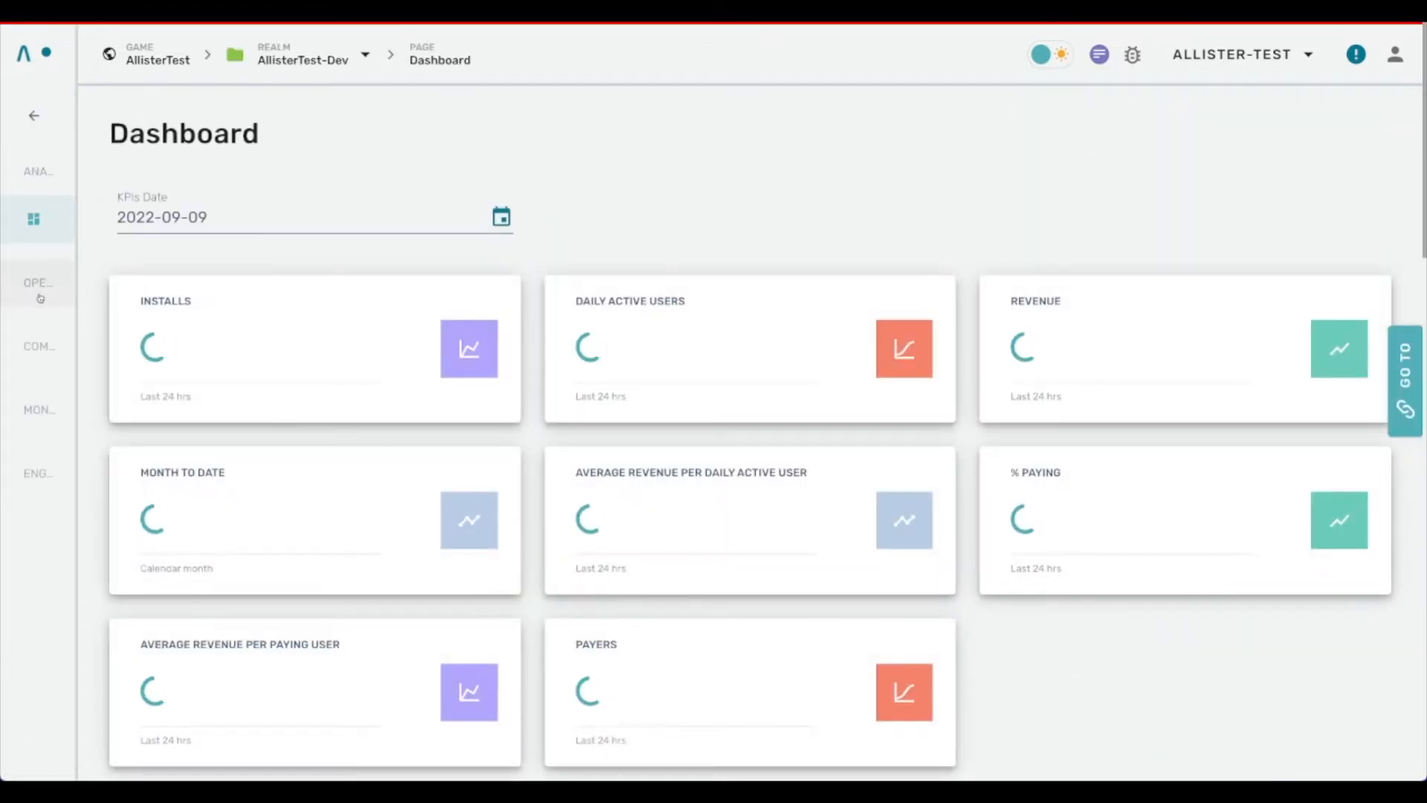
pyautogui.click(42, 359)
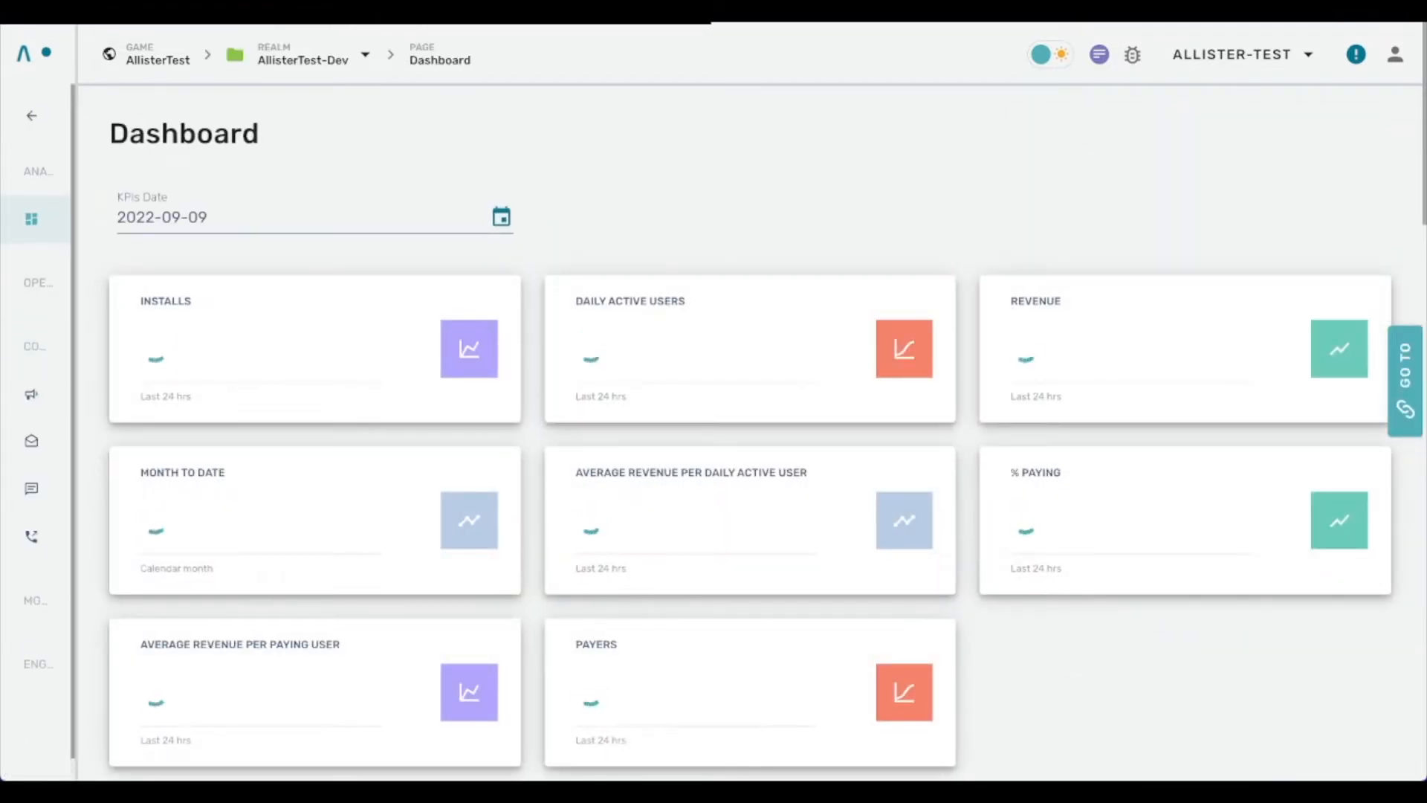
pyautogui.click(48, 54)
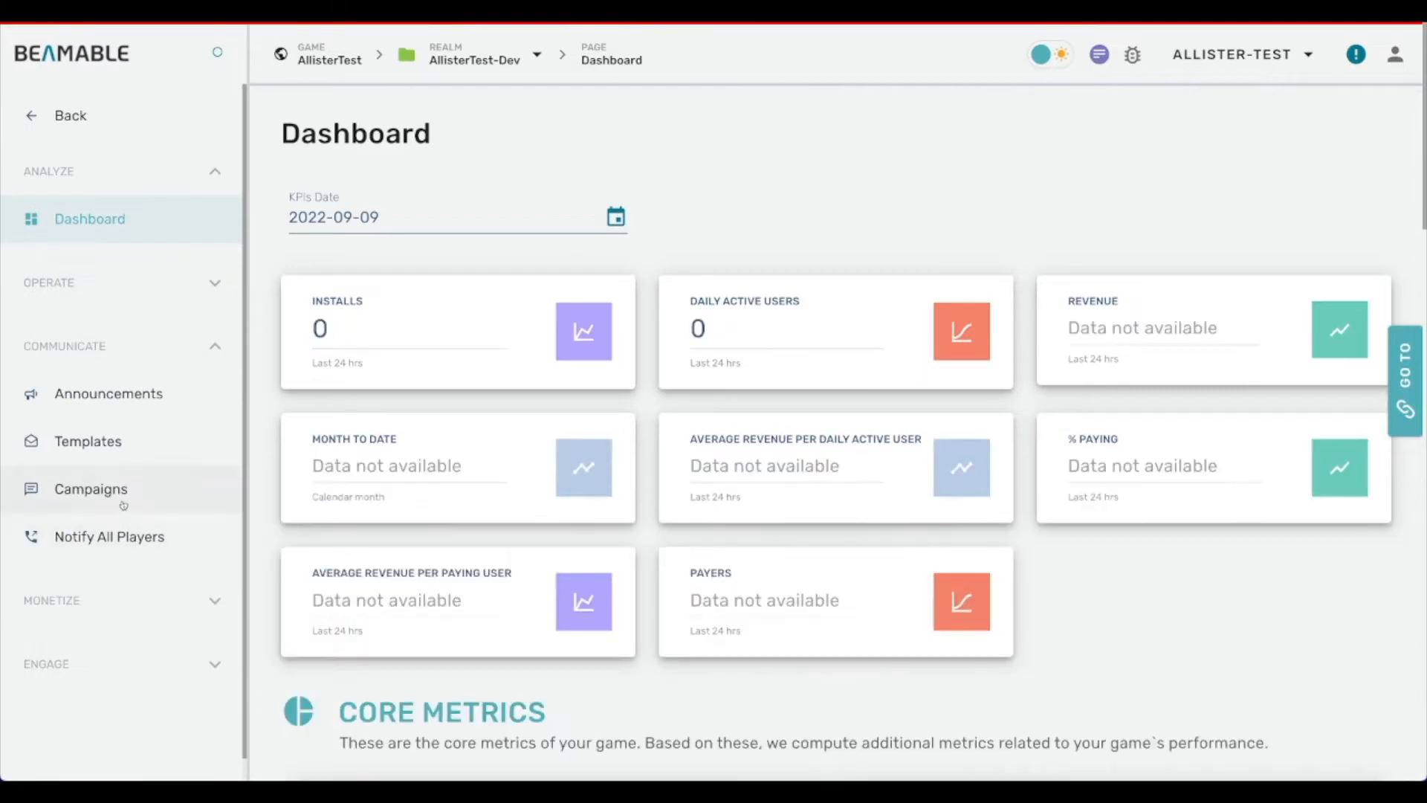
pyautogui.click(90, 459)
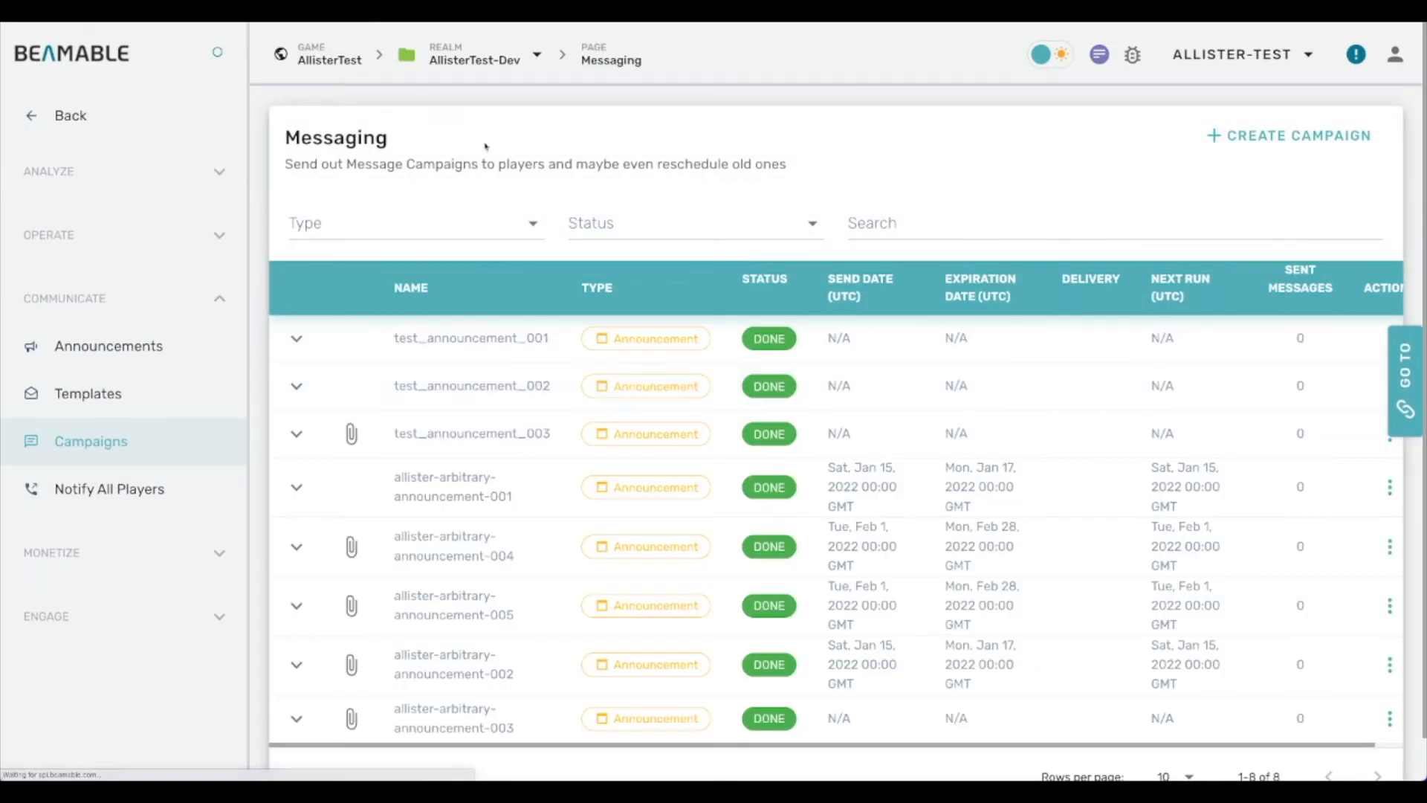
# Create a campaign named "Pasted Image" with the type Announcement and the channel gameupdate
pyautogui.click(1235, 141)
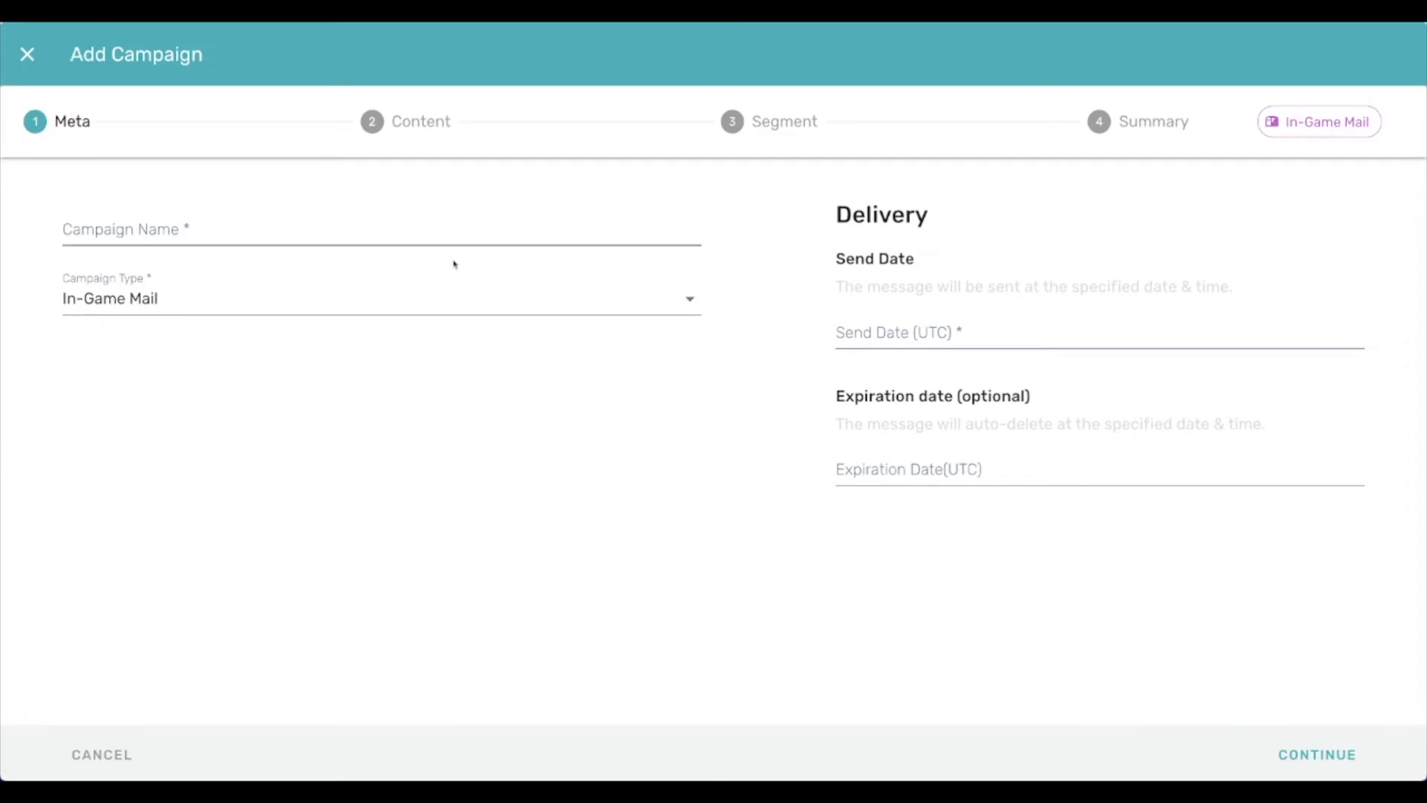
pyautogui.click(413, 233)
pyautogui.write('Pasted Image')
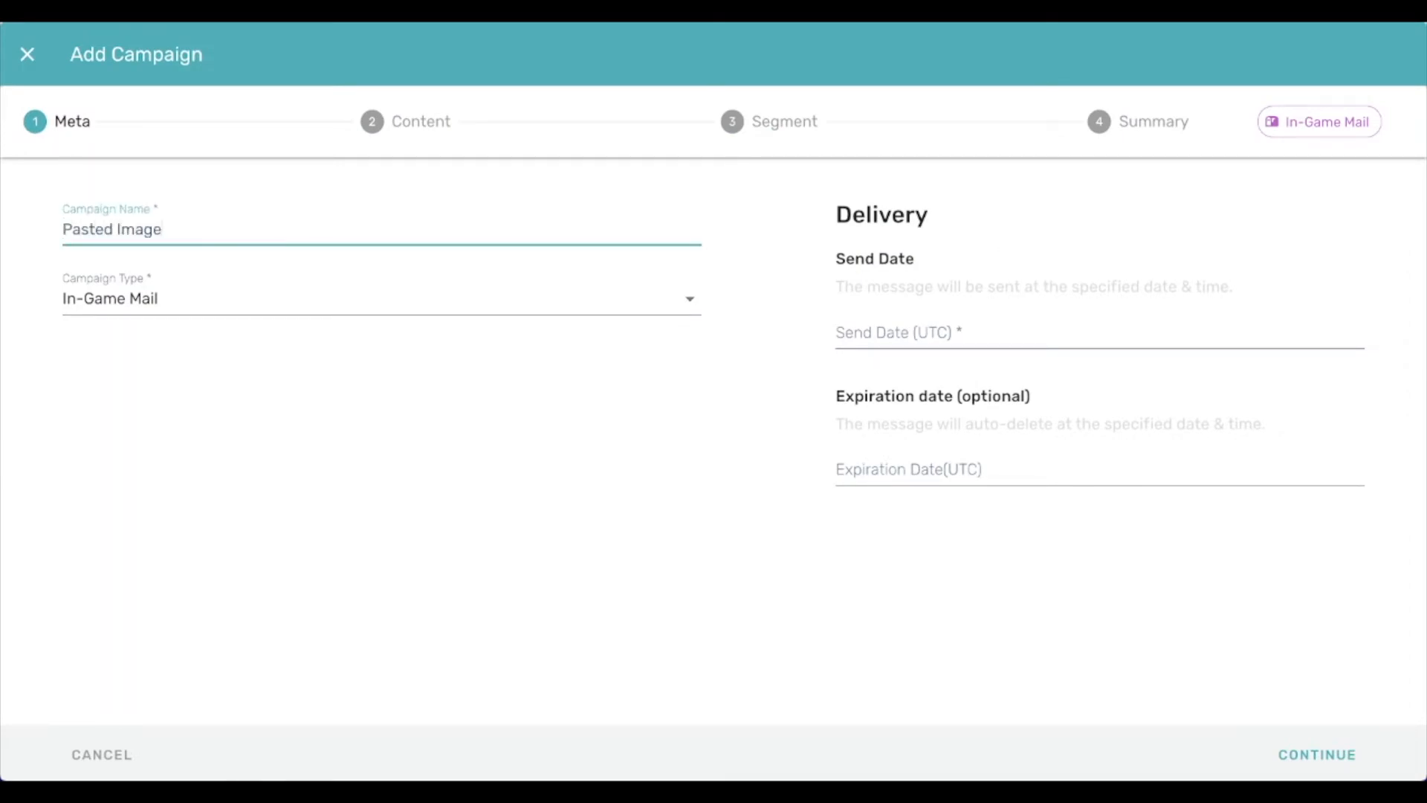
pyautogui.click(477, 310)
pyautogui.click(237, 462)
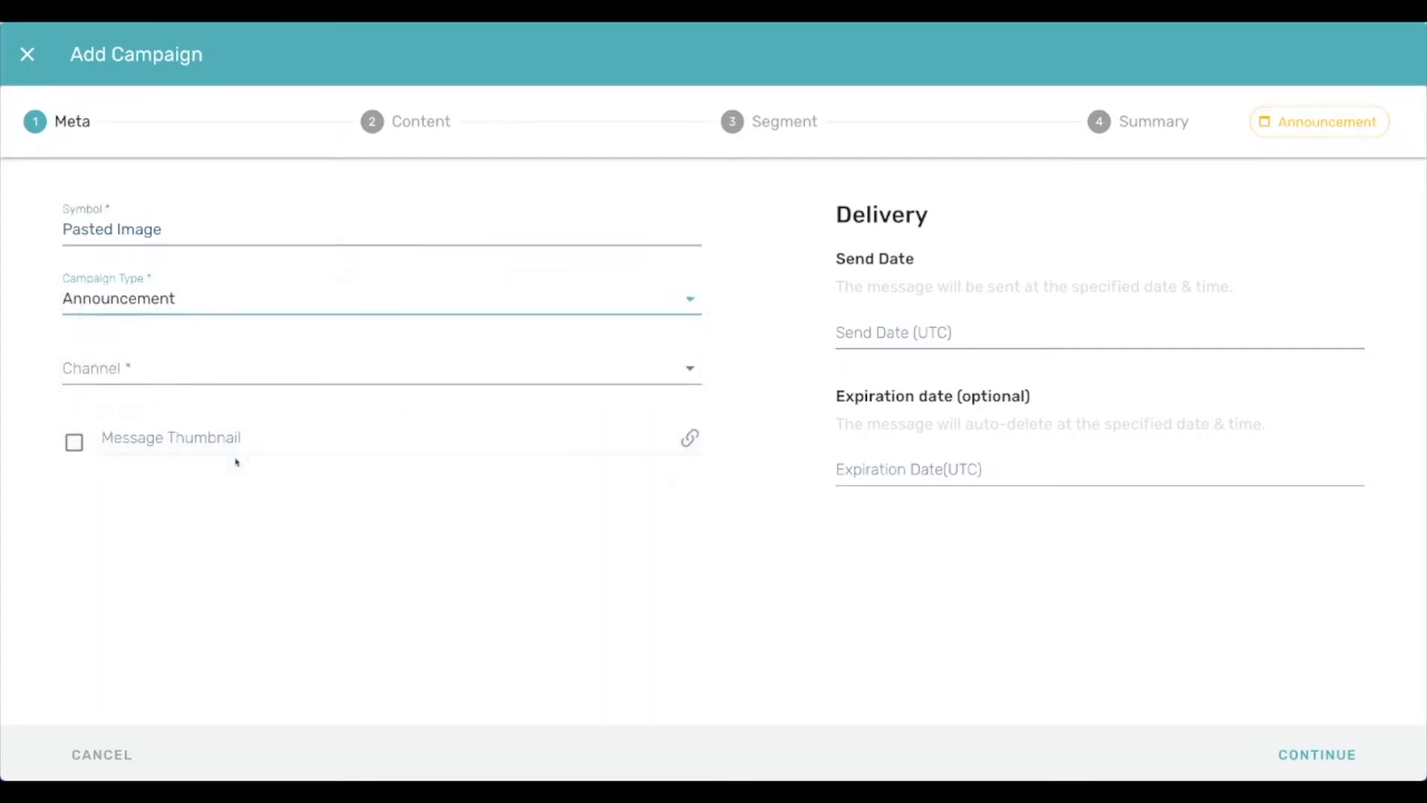
pyautogui.click(444, 372)
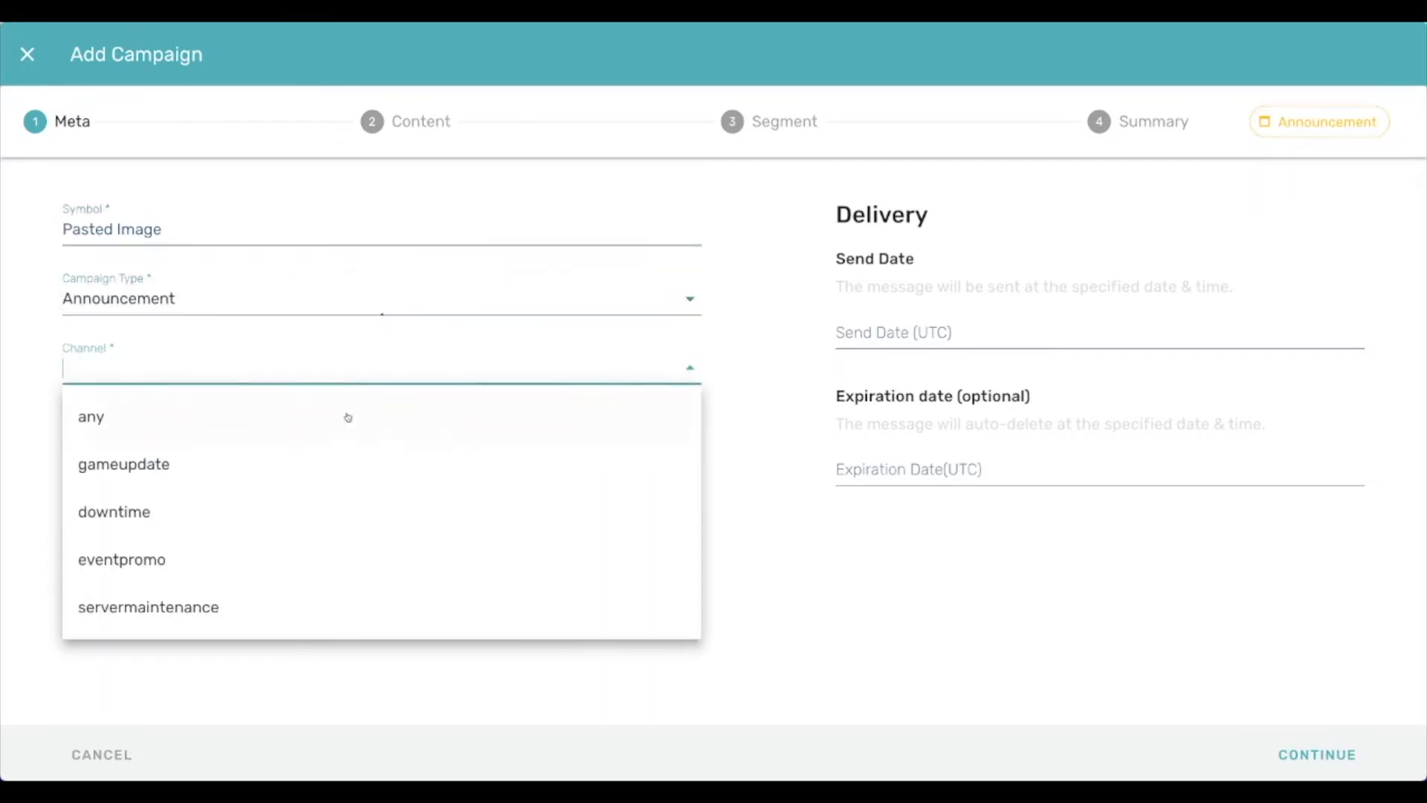
pyautogui.click(313, 478)
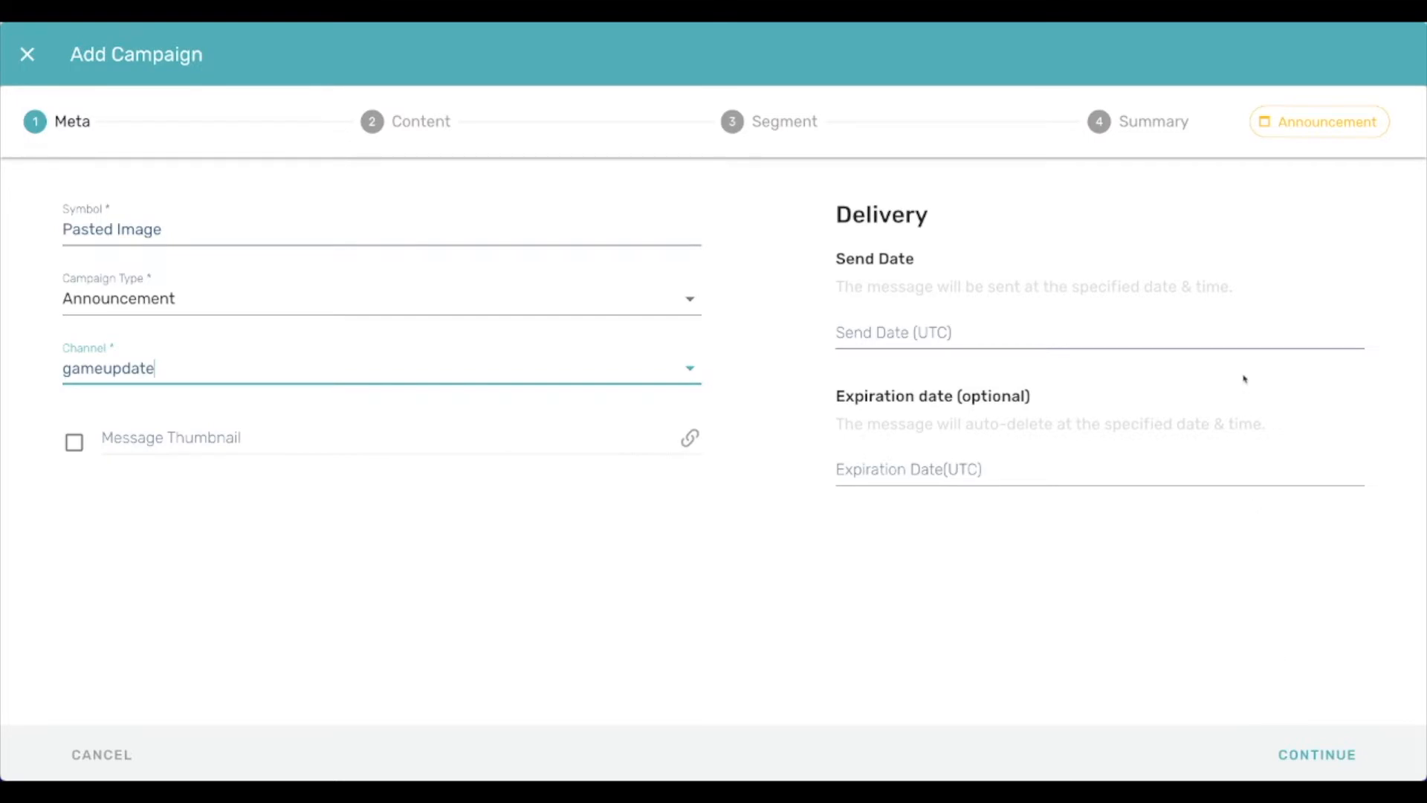
pyautogui.click(1202, 344)
pyautogui.click(802, 436)
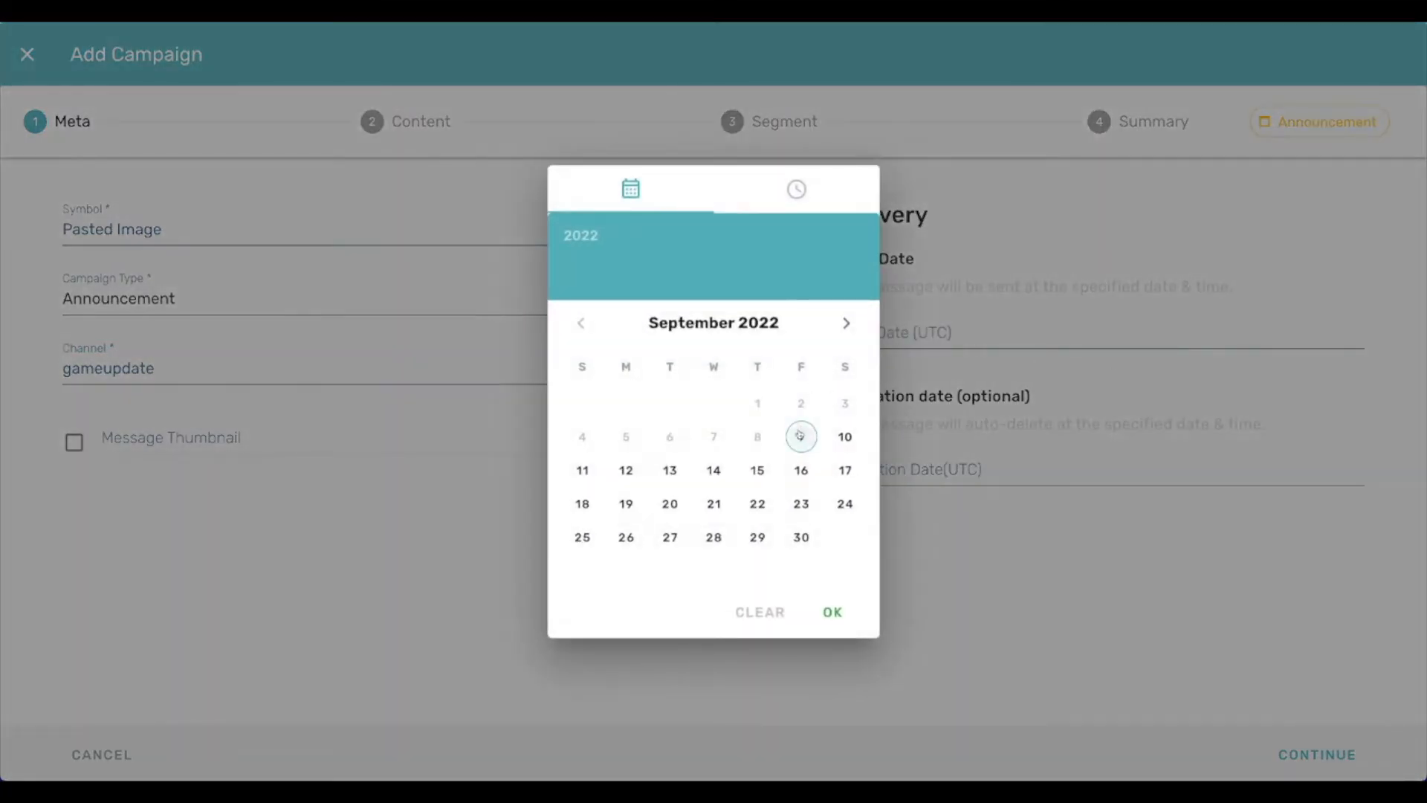
pyautogui.click(827, 606)
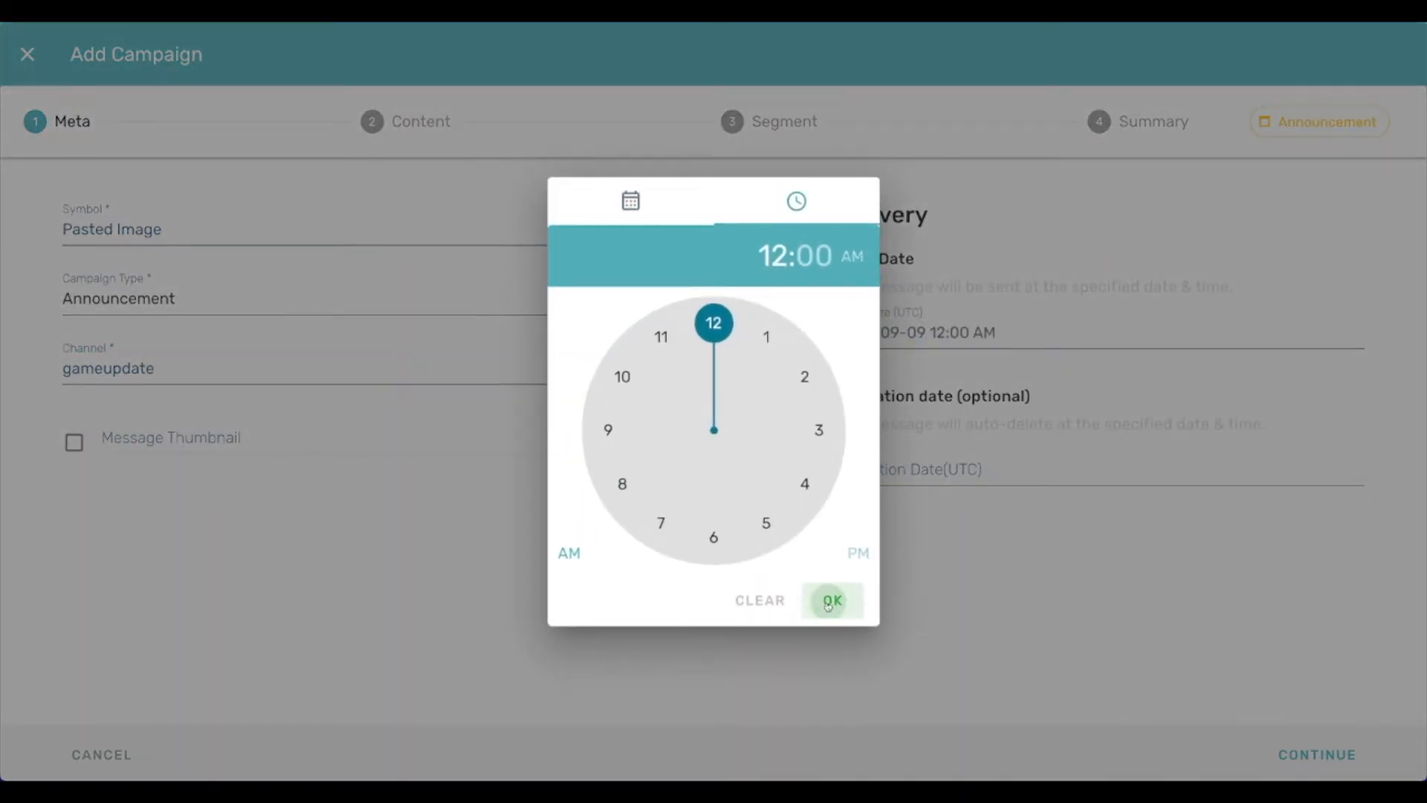
# Continue to the campaign's content and enter the subject "Pasted Image of a Flower"
pyautogui.click(1312, 755)
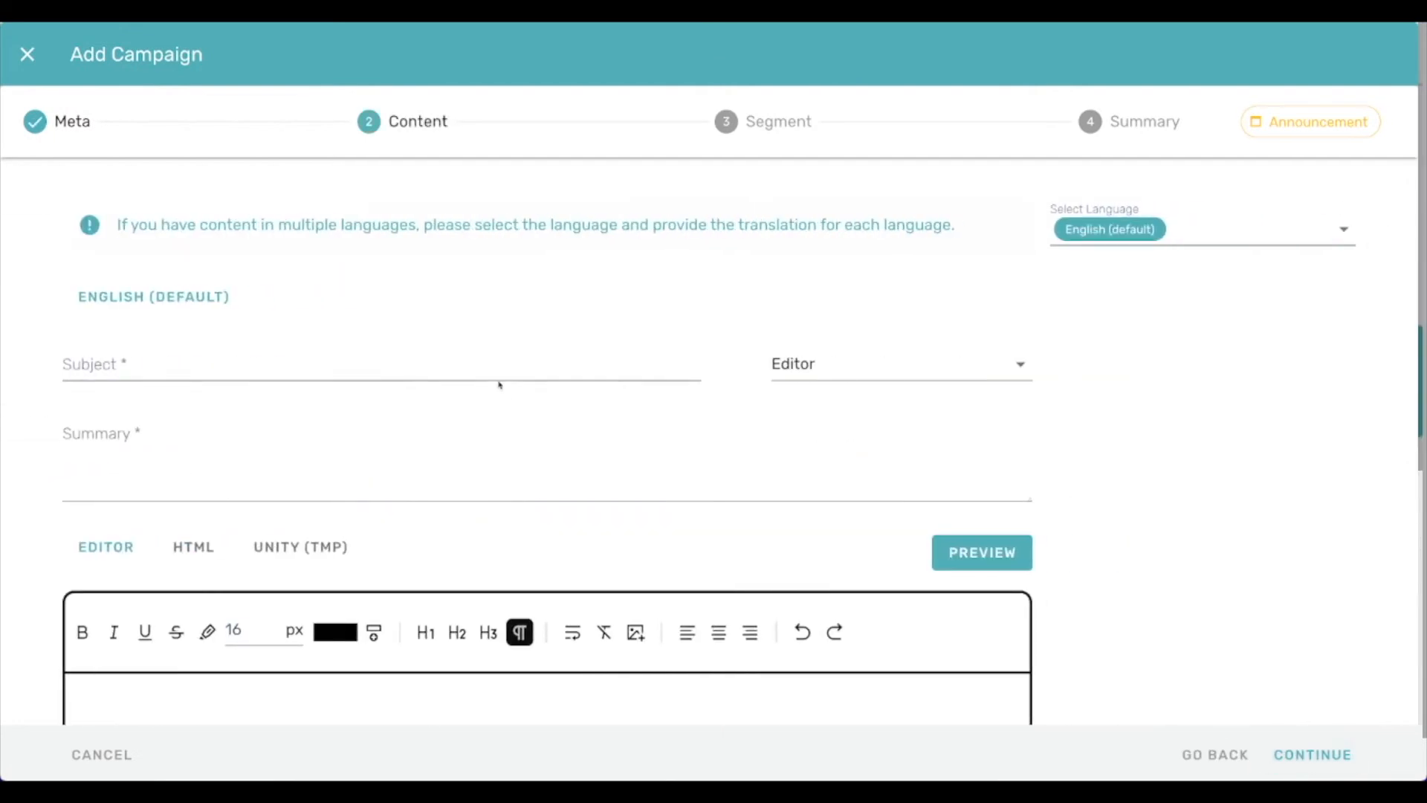
pyautogui.click(351, 360)
pyautogui.write('Pasted Image of a Flowe')
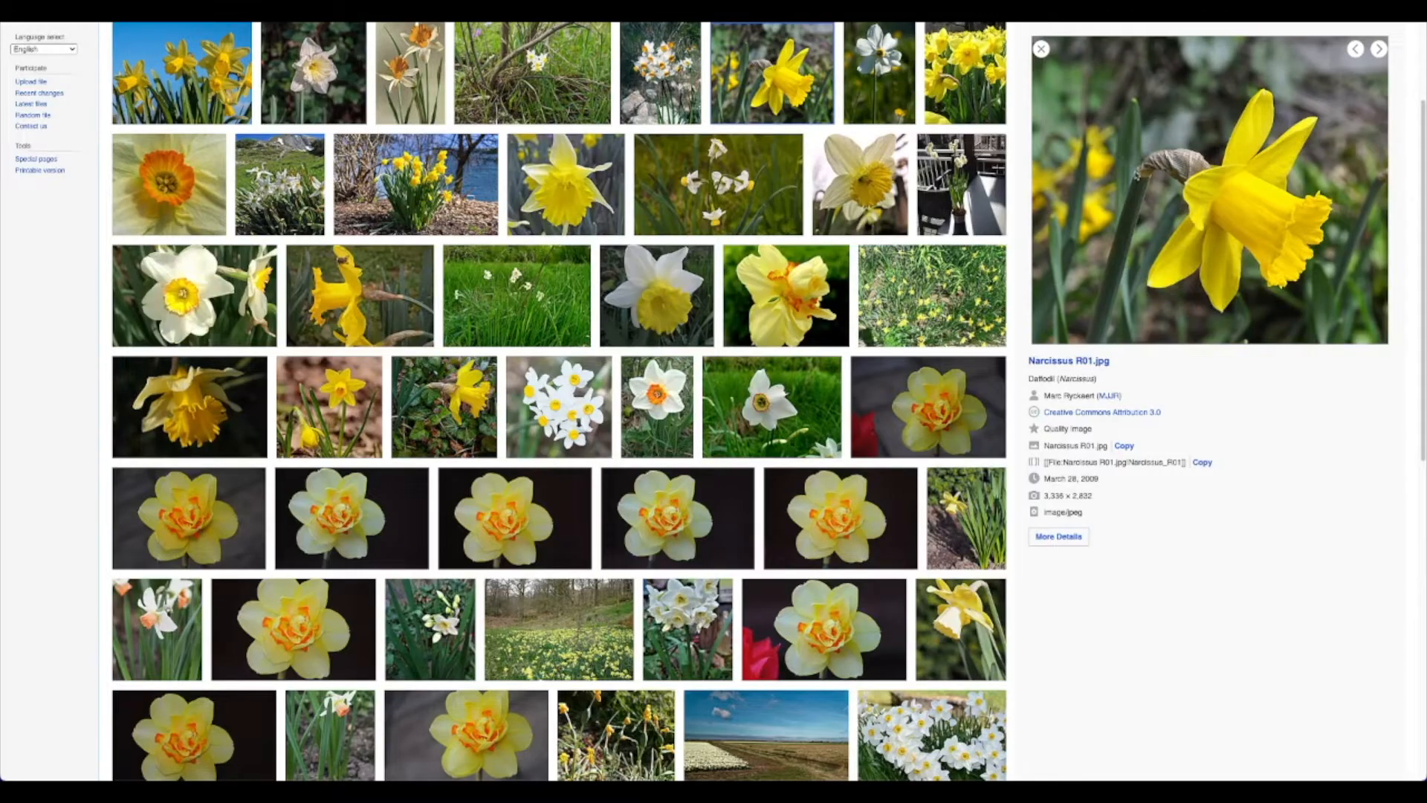
# Switch to the image search page, copy the yellow daffodil photo Narcissus R01.jpg and return to the campaign form
pyautogui.rightClick(1136, 174)
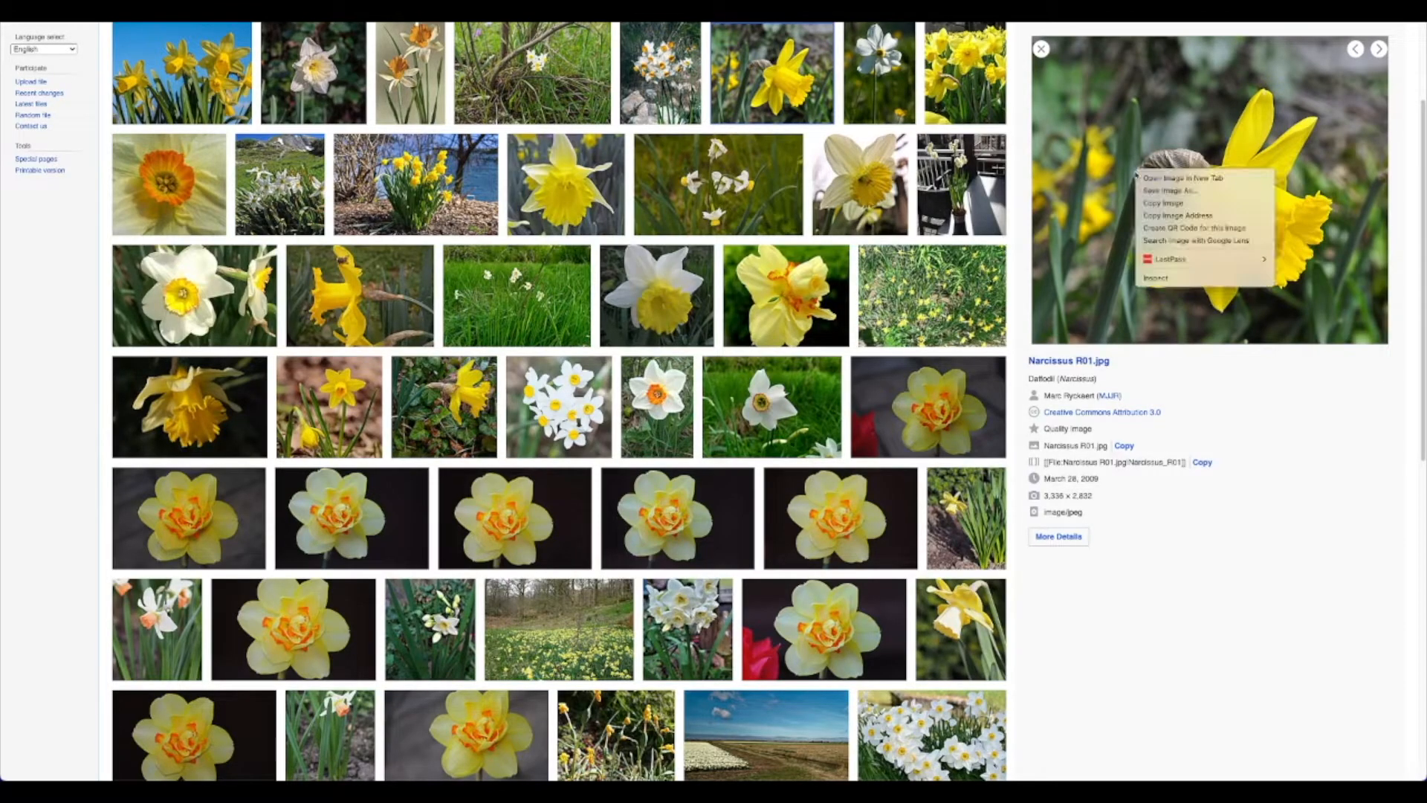
pyautogui.click(1164, 204)
pyautogui.click(327, 11)
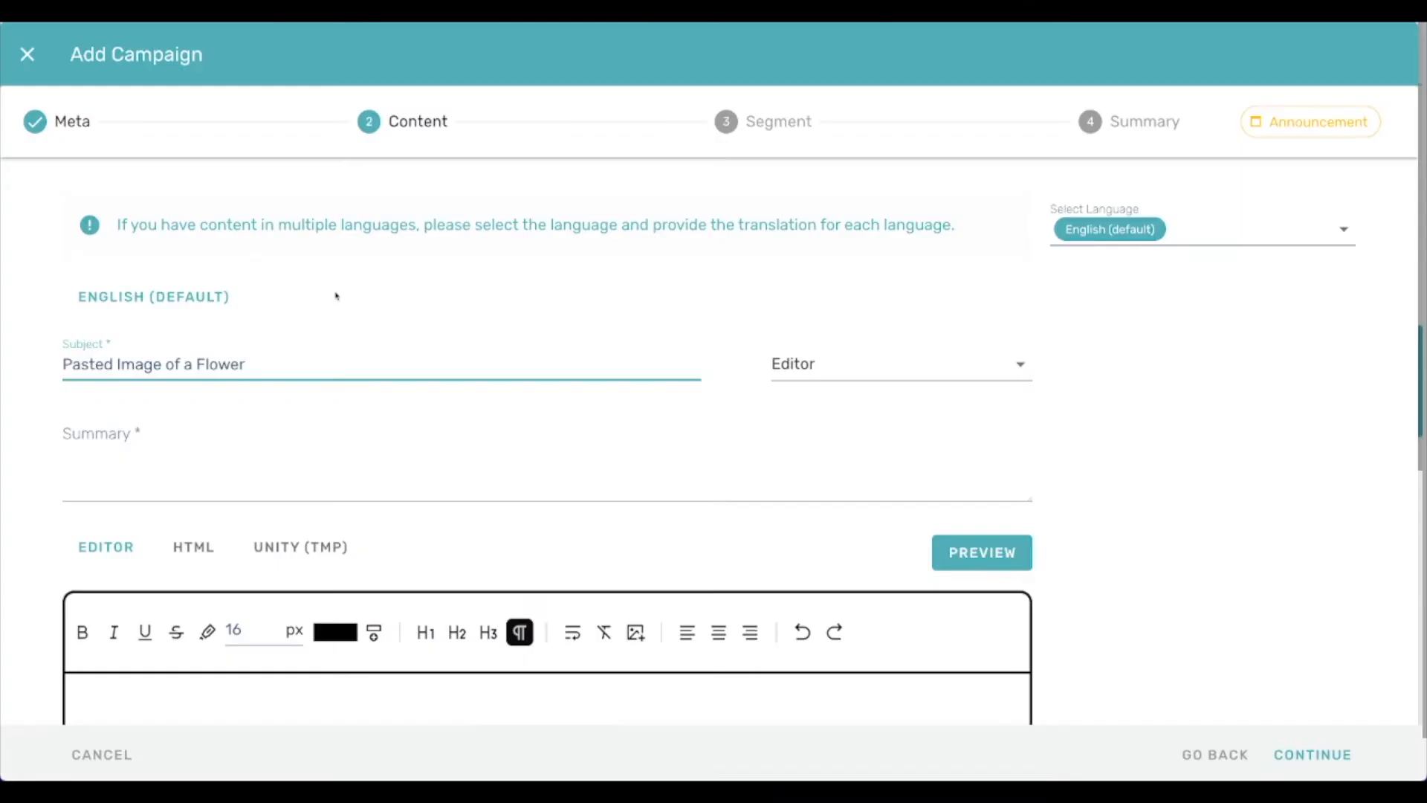
# Enter the summary "This Daffodil is Yellow" and paste the copied daffodil photo as an image upload for the message body
pyautogui.click(249, 471)
pyautogui.write('This Daffodil is Yellow')
pyautogui.scroll(-3, 379, 522)
pyautogui.click(315, 548)
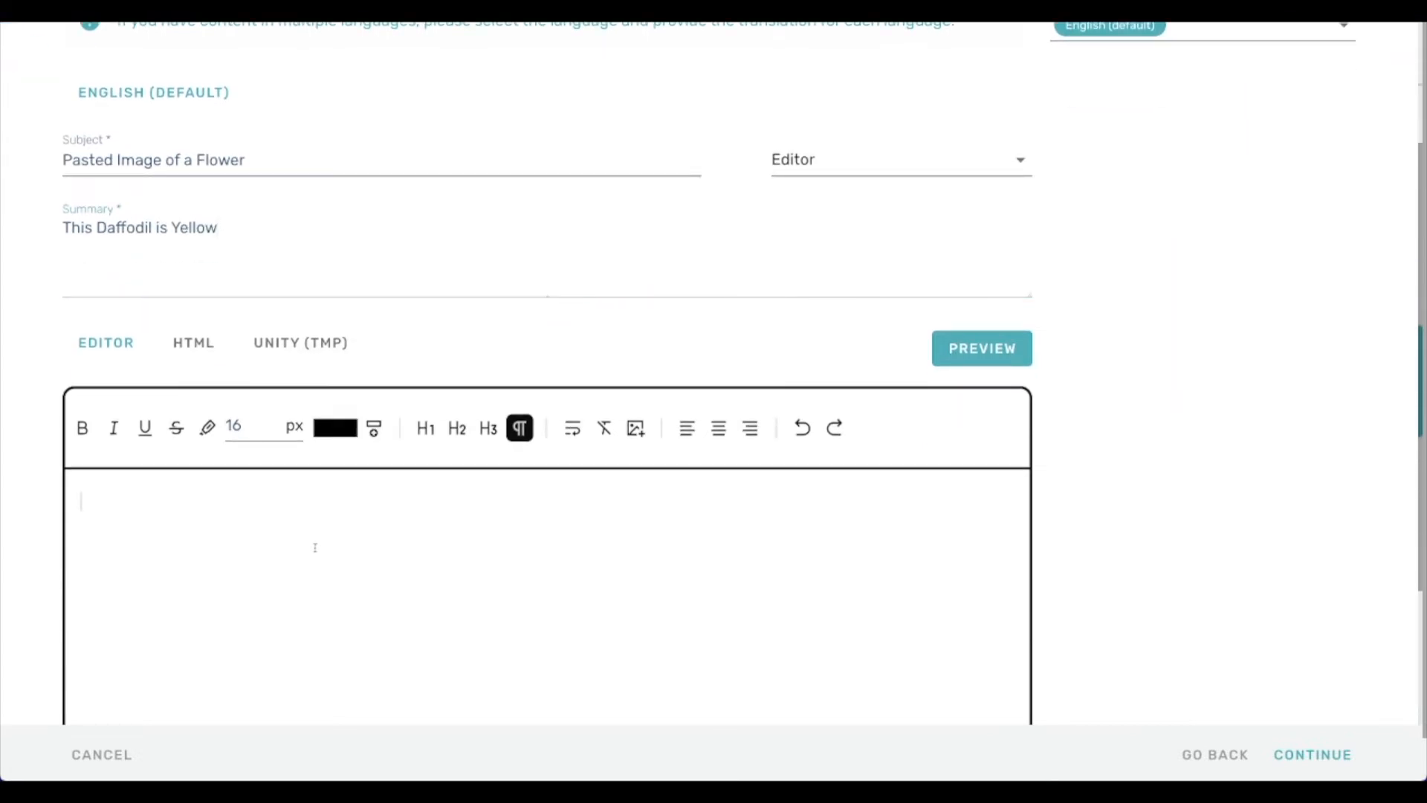
pyautogui.hotkey('ctrl', 'v')
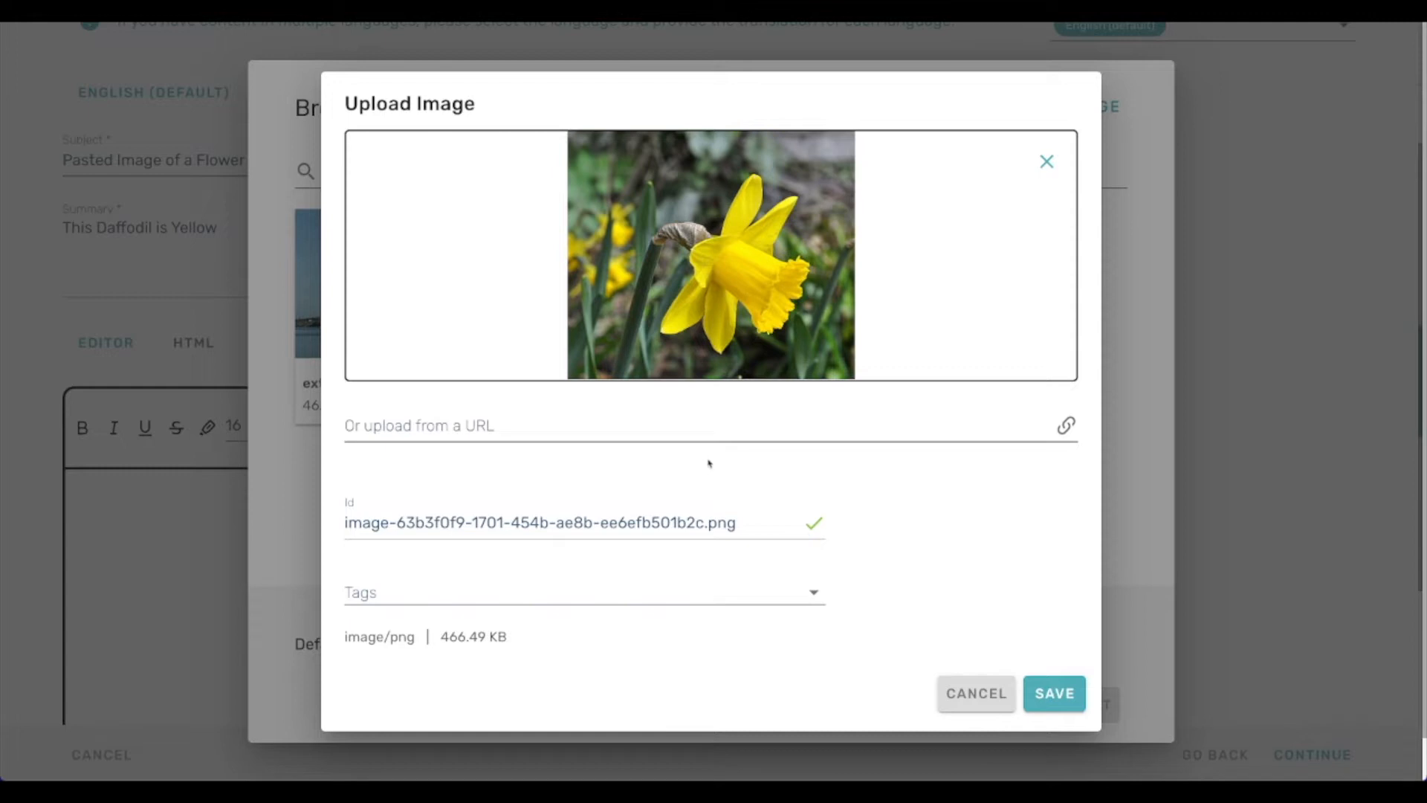
# Tag the pasted image "flower" and save it to the image library
pyautogui.click(641, 592)
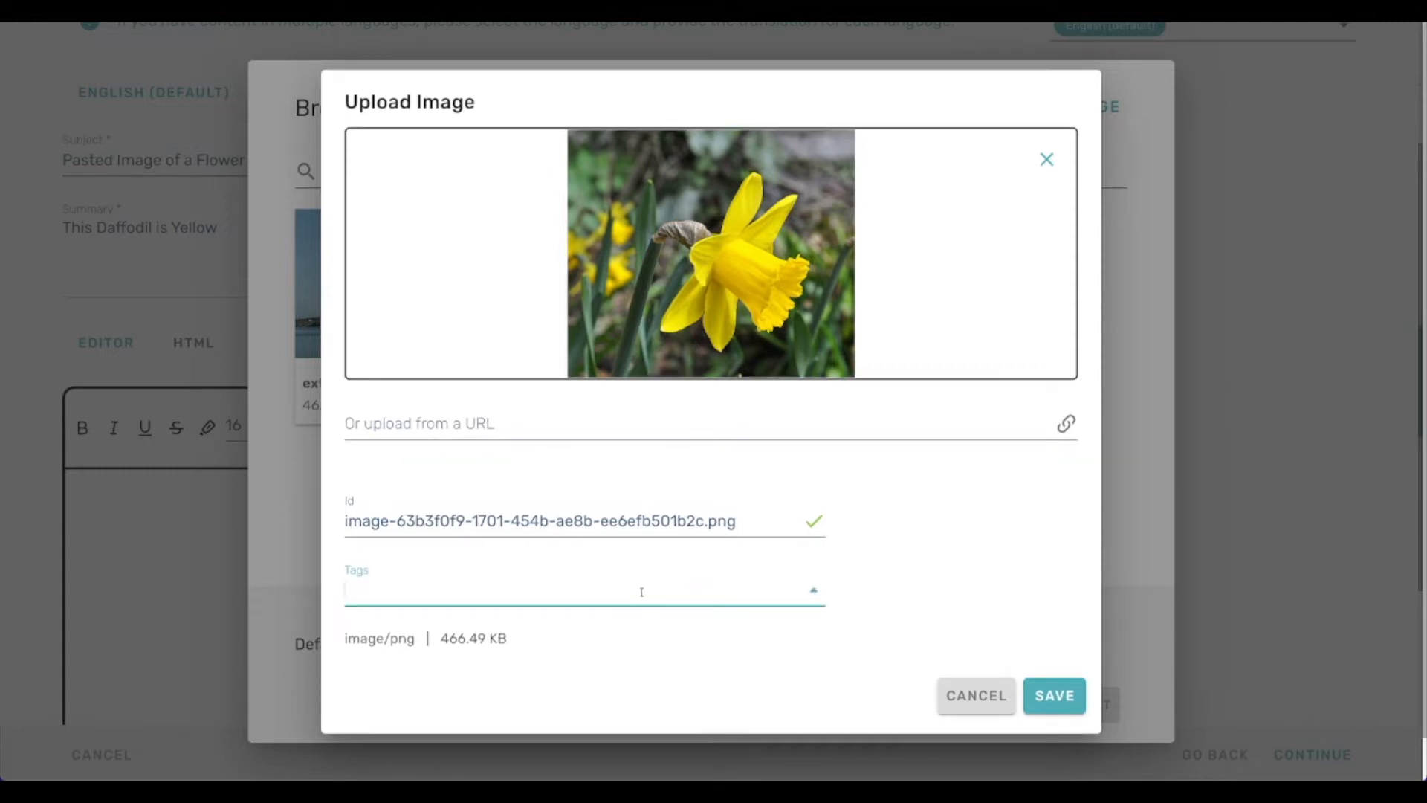
pyautogui.write('flower')
pyautogui.press('Return')
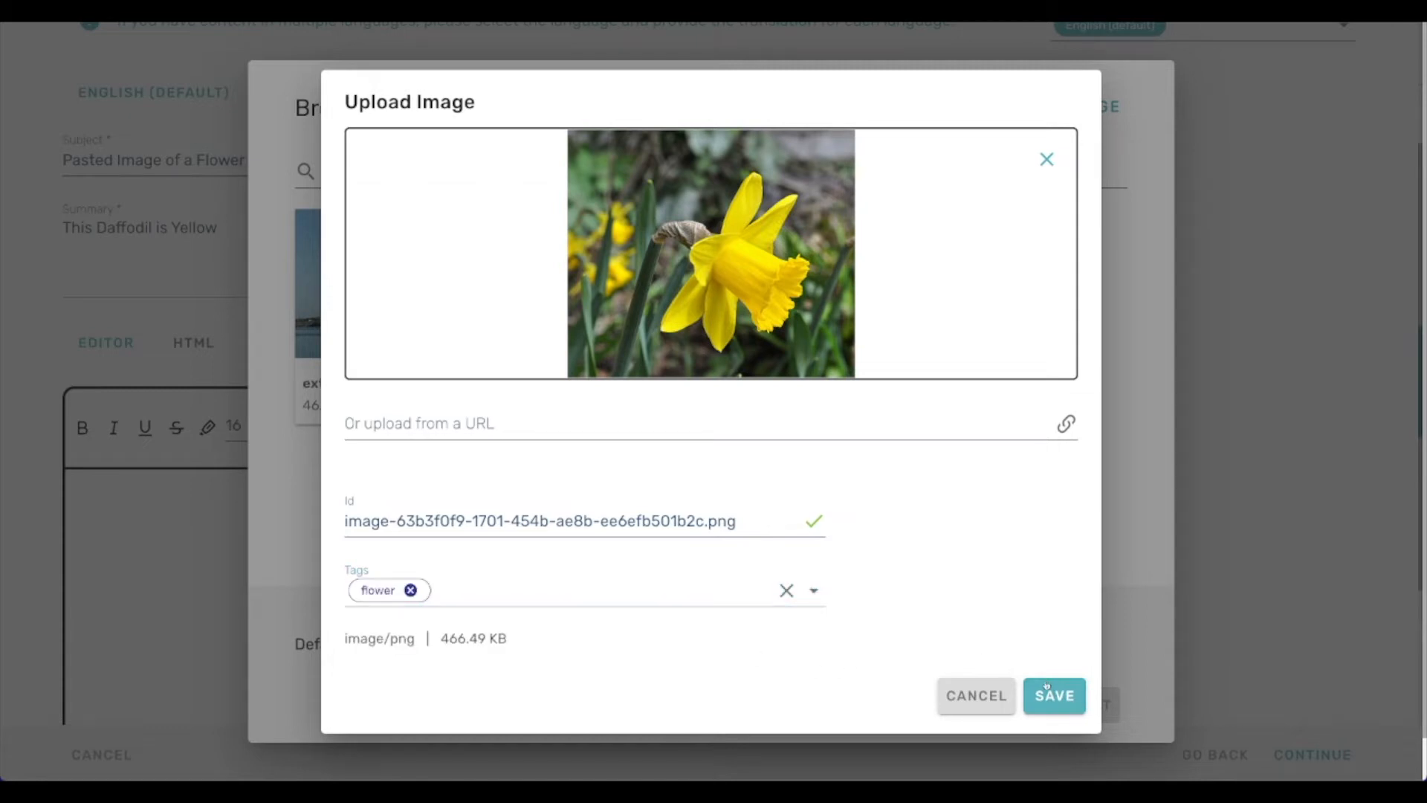
pyautogui.click(1048, 688)
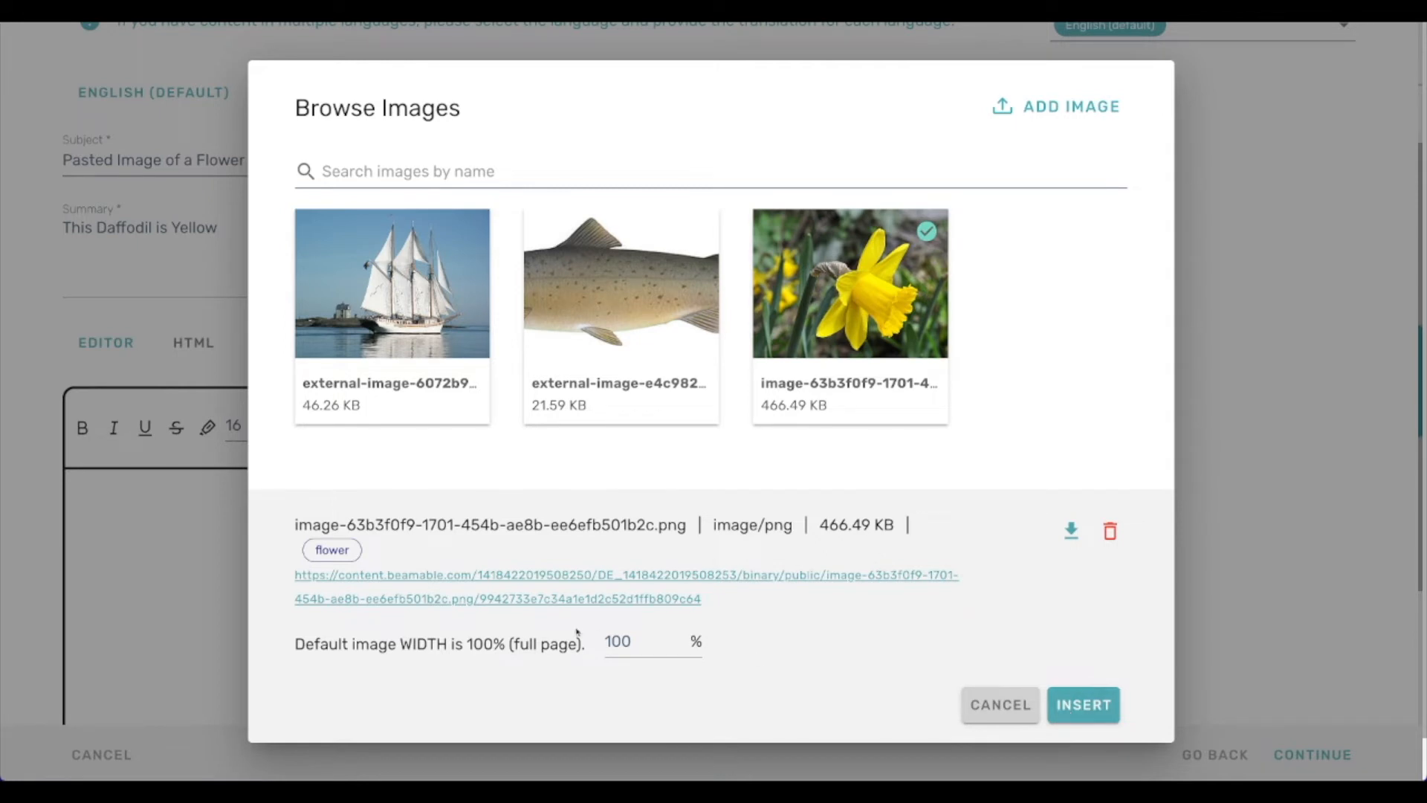
# Set the daffodil image's width to 20% and insert it into the message body
pyautogui.doubleClick(617, 640)
pyautogui.write('20')
pyautogui.click(1061, 705)
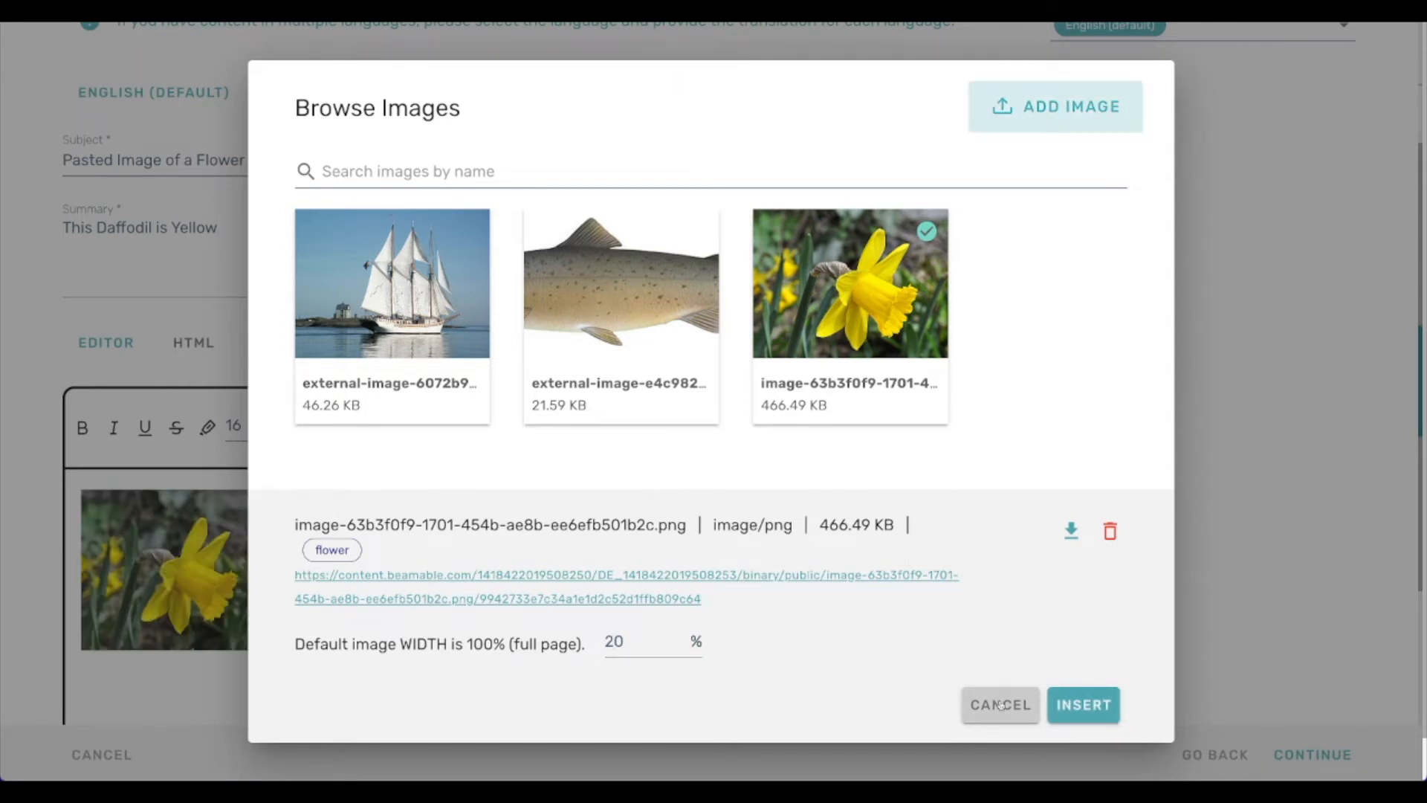
pyautogui.scroll(-3, 900, 578)
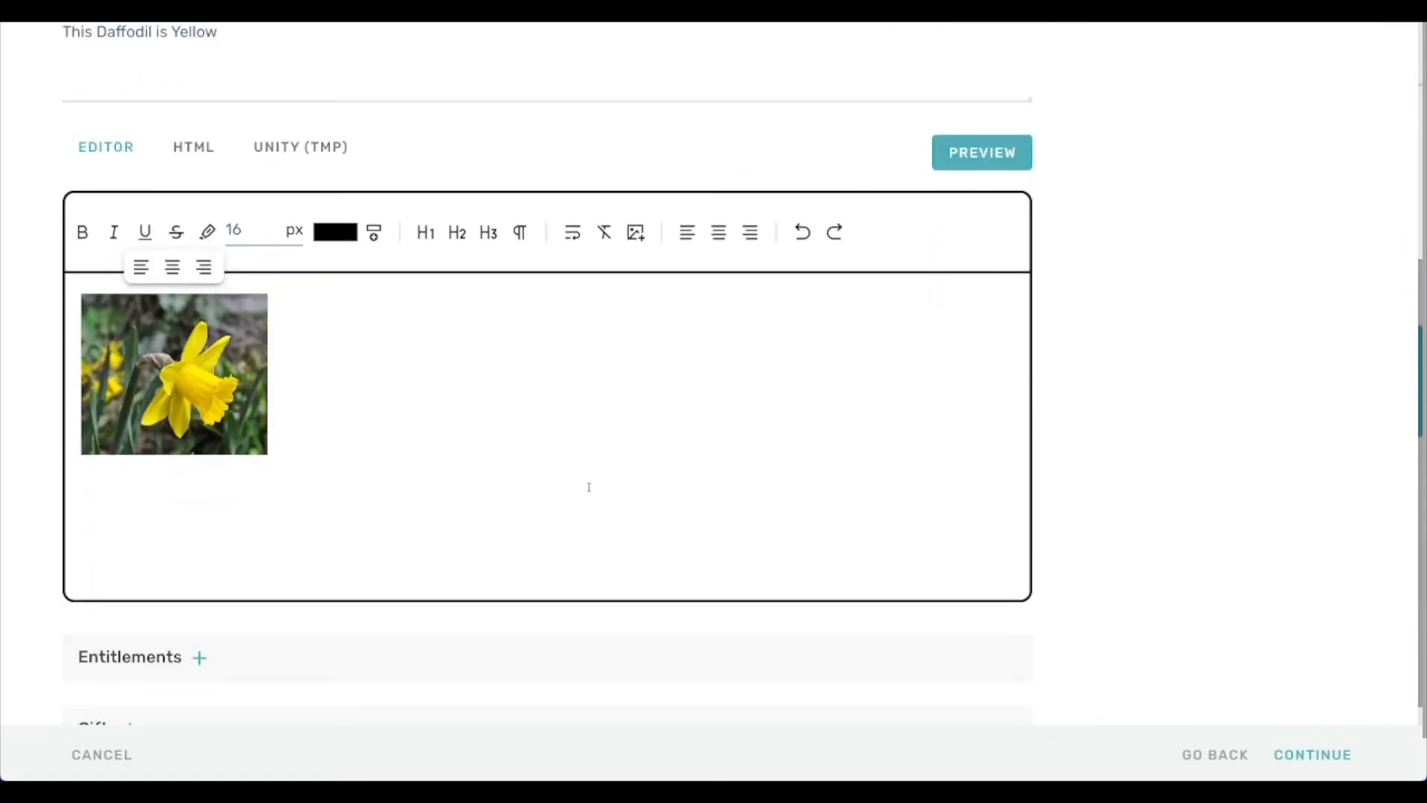
# Proceed without any player stat targeting and add the campaign from its summary
pyautogui.click(1301, 757)
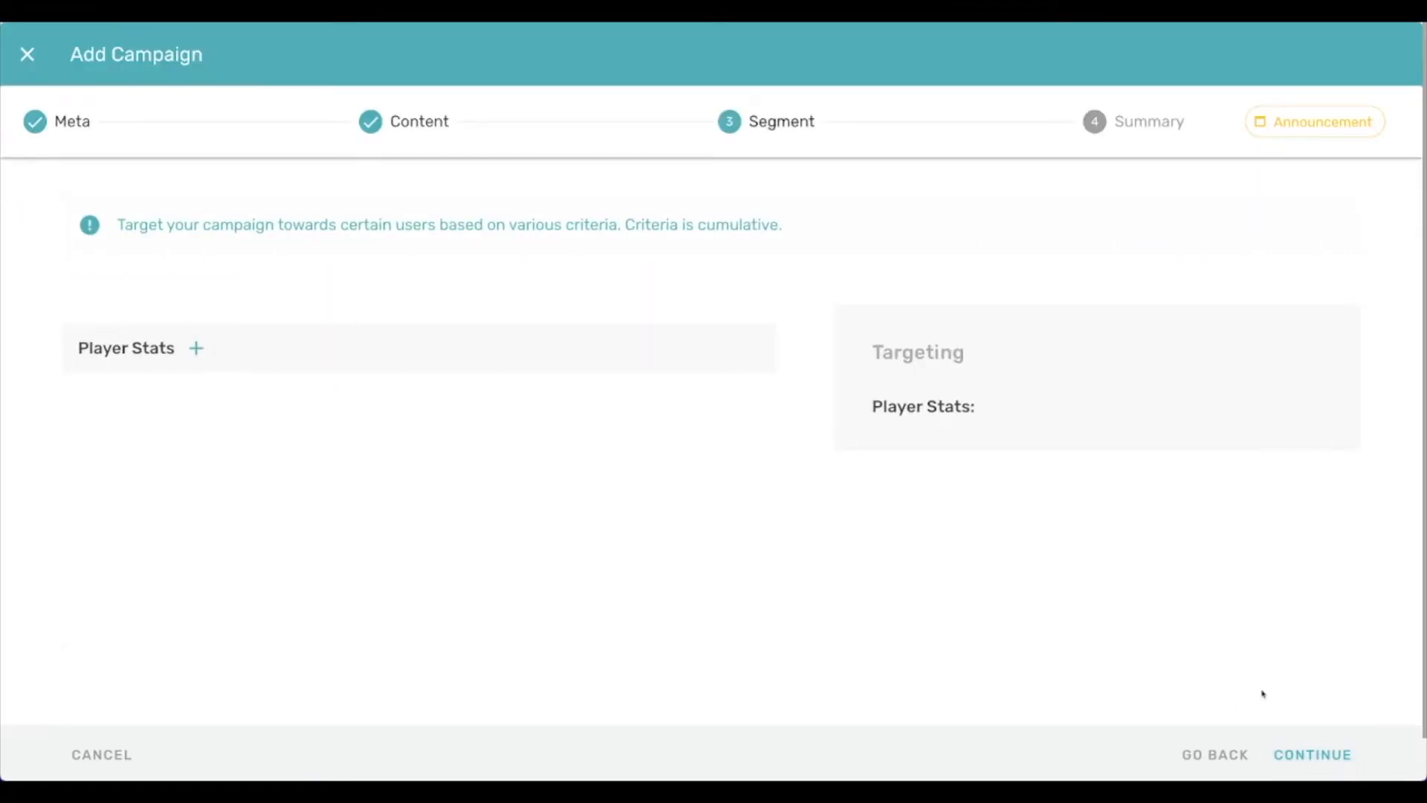
pyautogui.click(1298, 753)
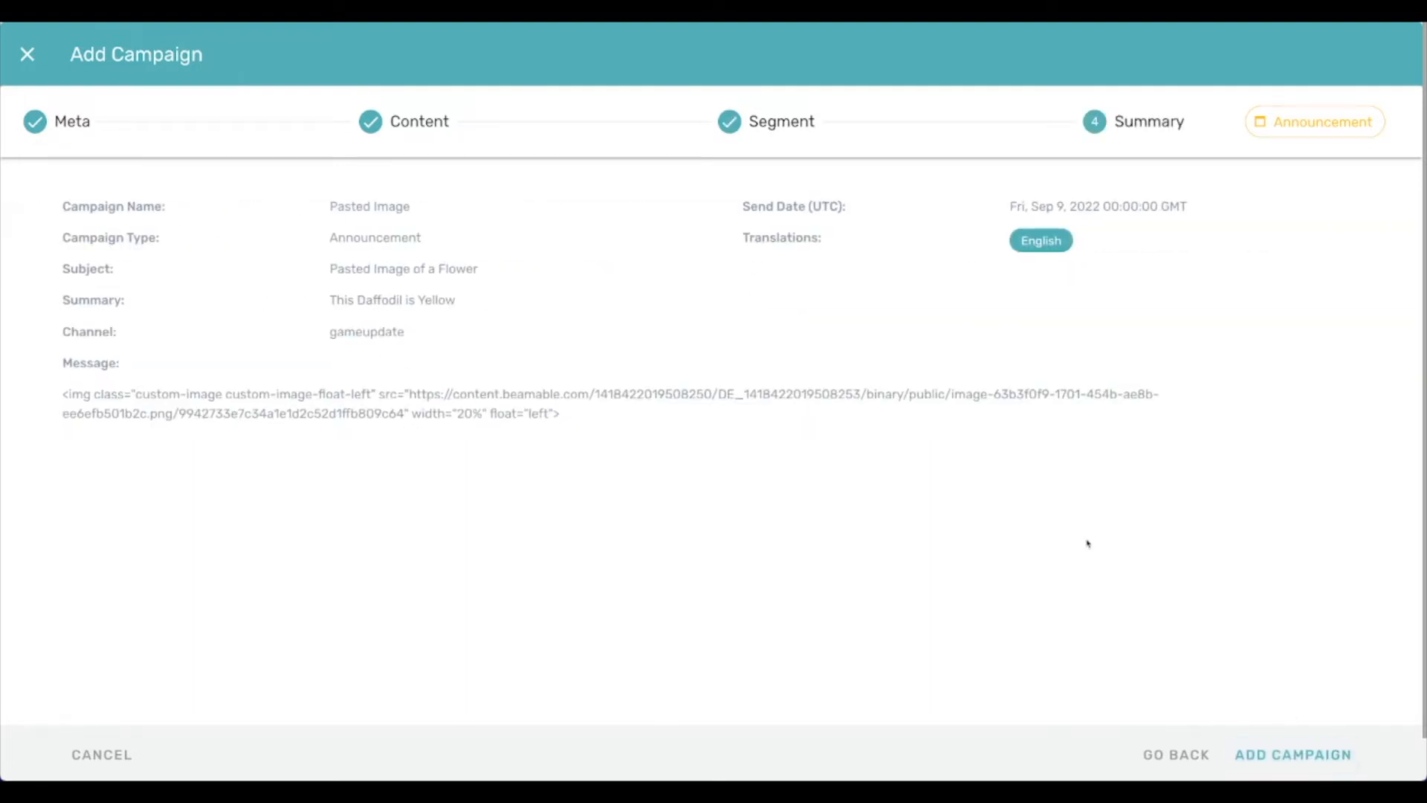
pyautogui.click(1284, 755)
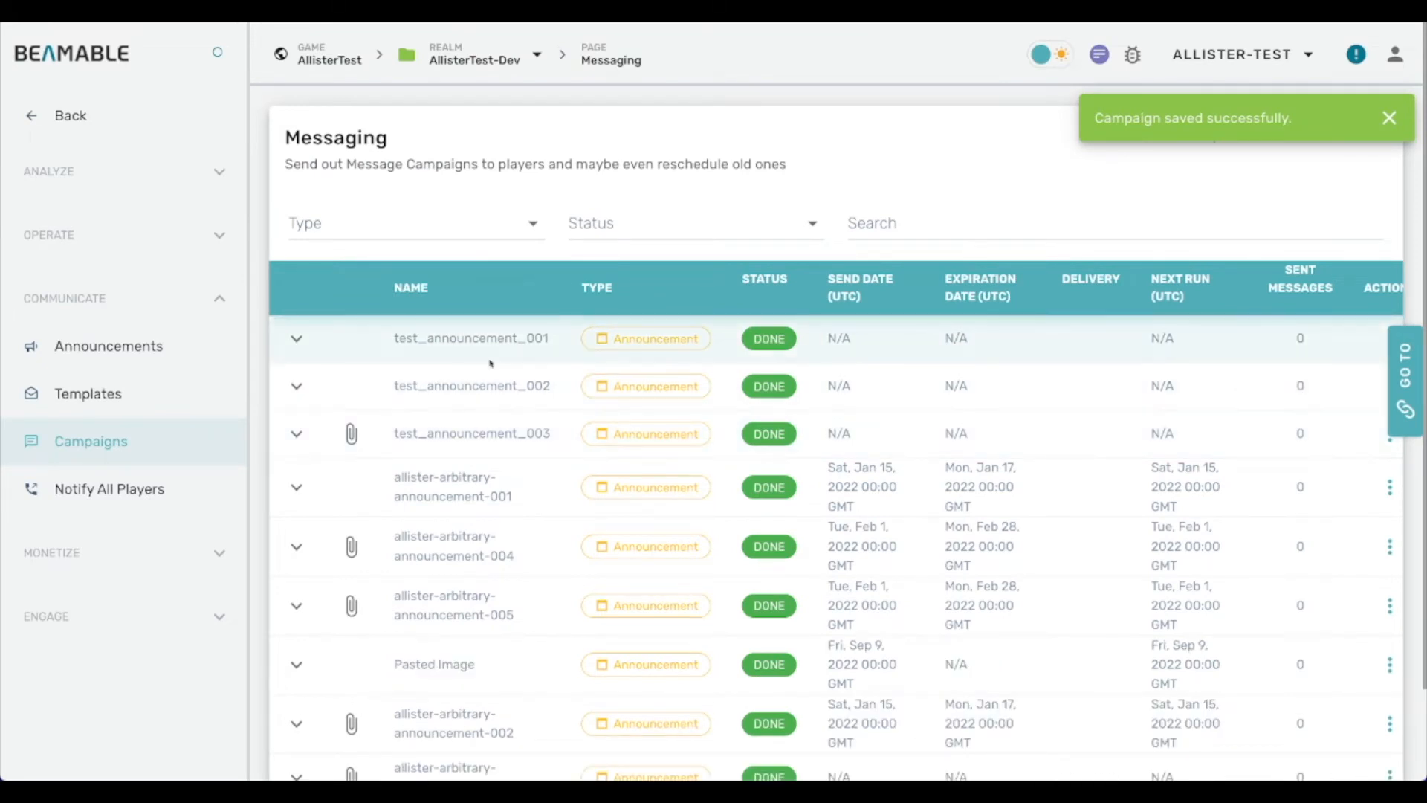
# Expand the Pasted Image campaign in the list to check its subject, summary, channel and translations
pyautogui.scroll(-2, 357, 470)
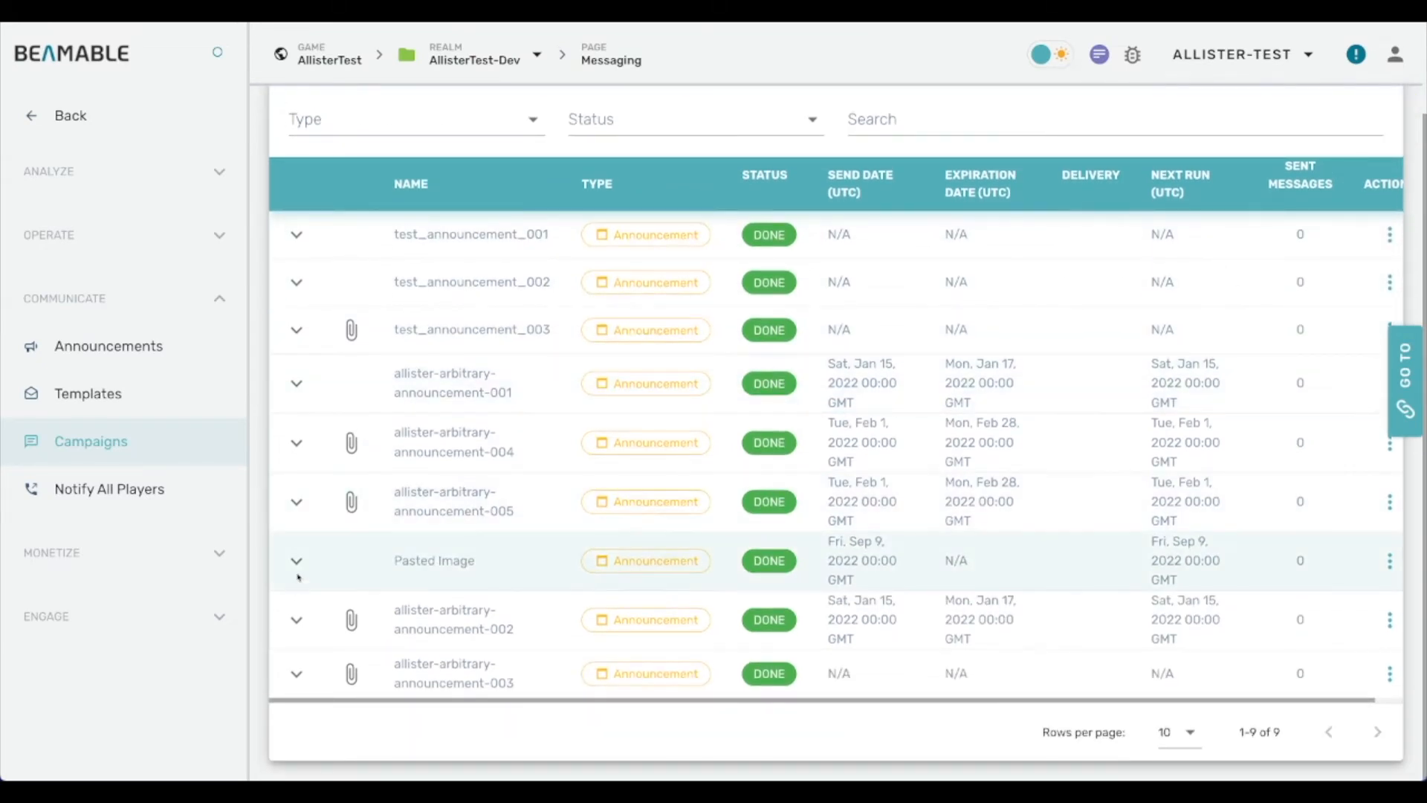
pyautogui.click(296, 572)
pyautogui.scroll(-2, 530, 543)
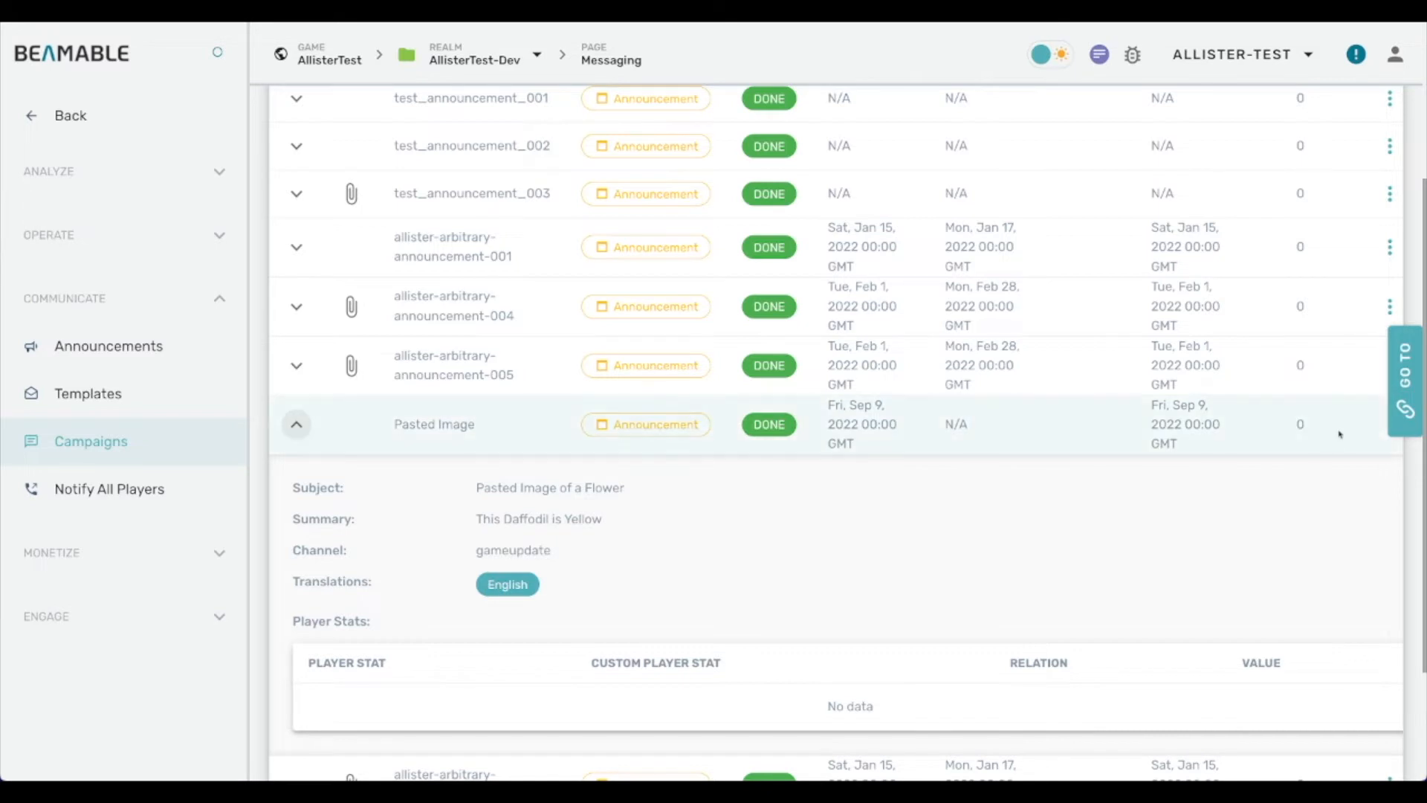
# Open the Pasted Image campaign for editing and continue to its content
pyautogui.click(1387, 427)
pyautogui.click(1349, 509)
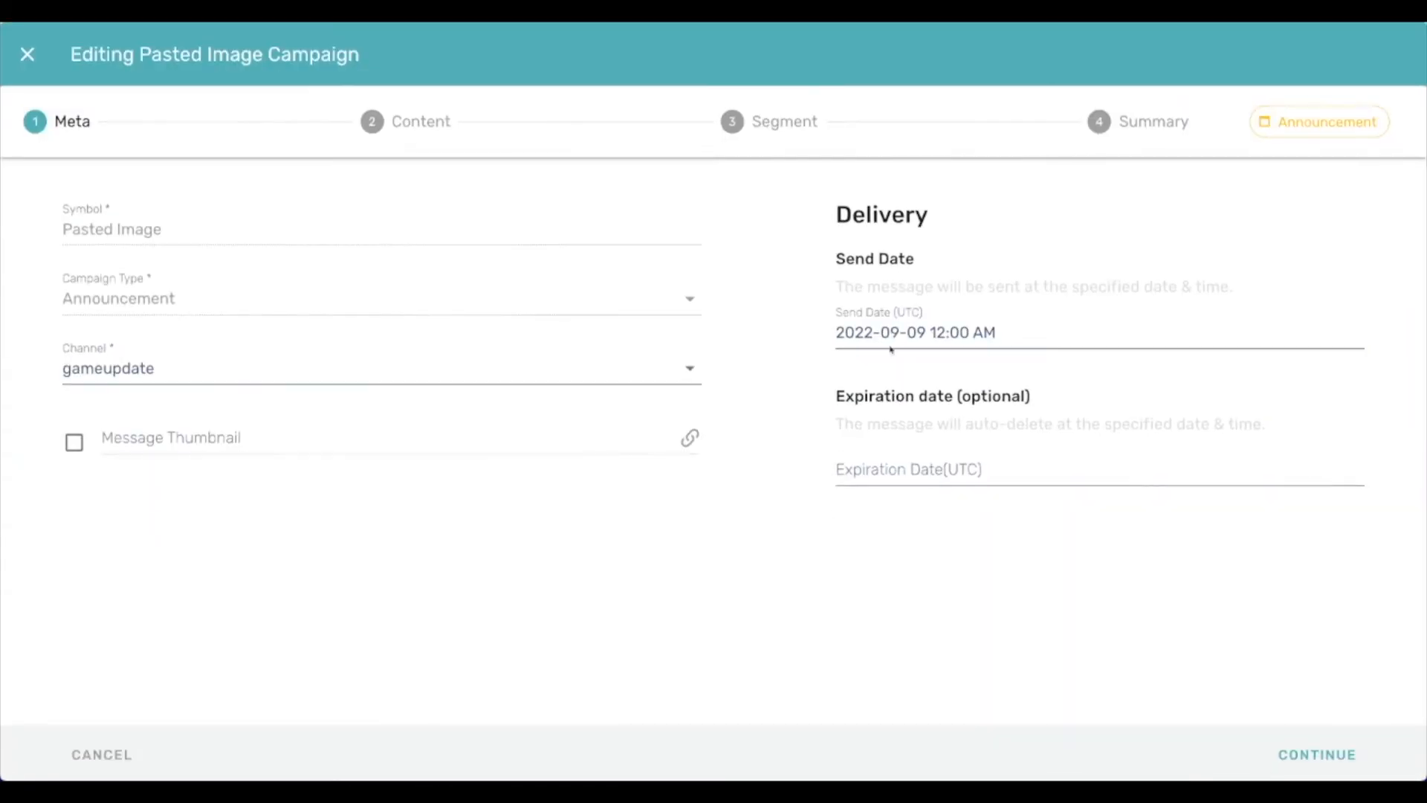
pyautogui.click(1327, 766)
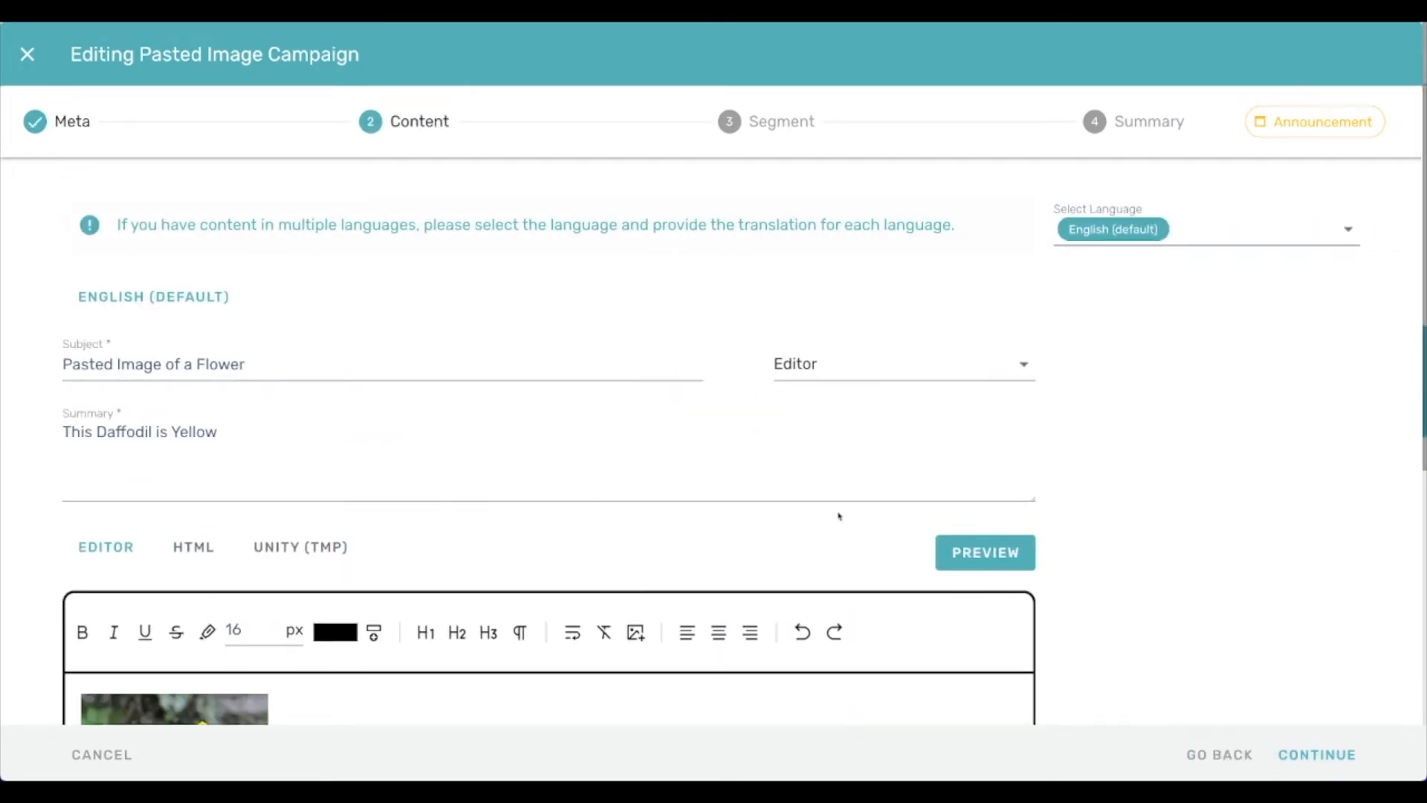
# Add French as a second content language for the campaign
pyautogui.click(1152, 238)
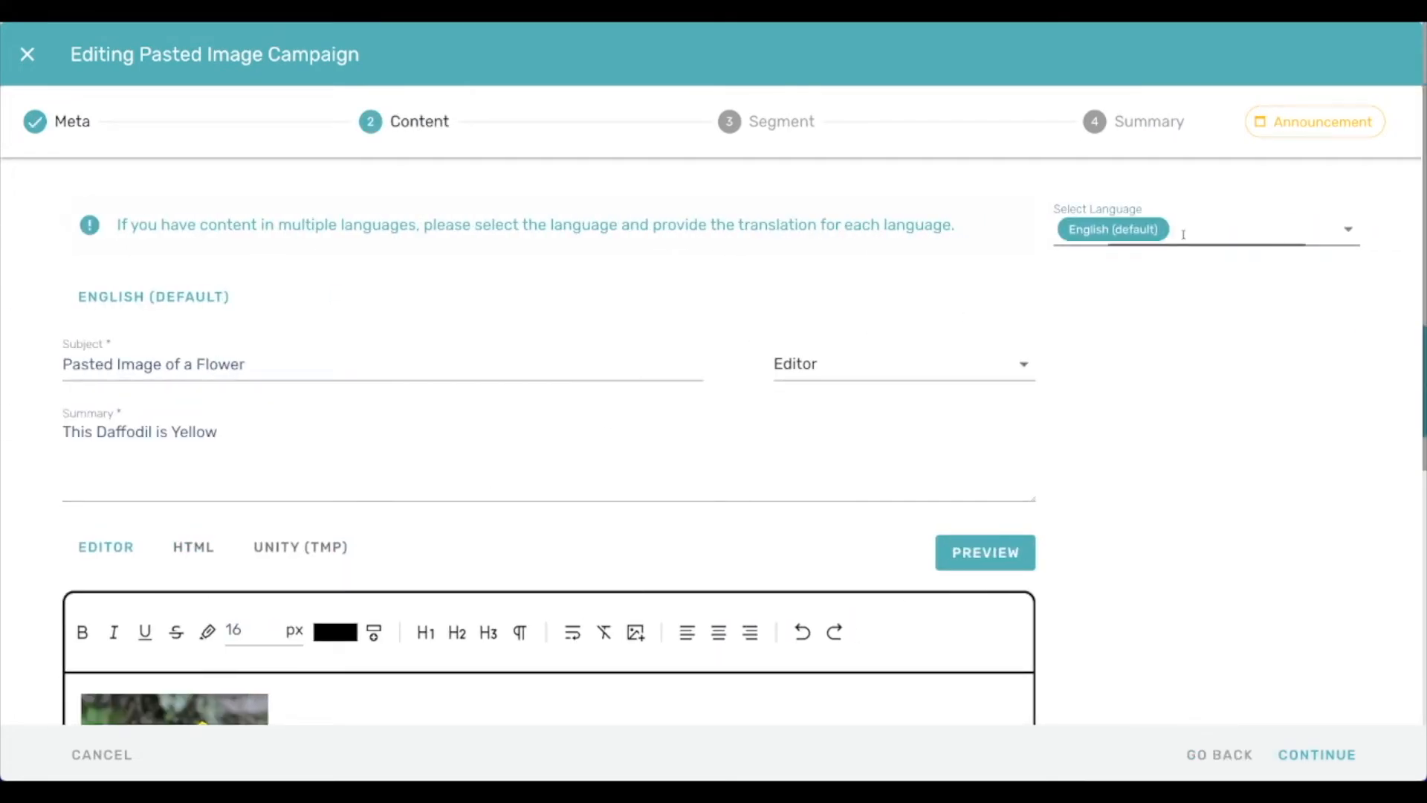
pyautogui.scroll(-5, 1160, 382)
pyautogui.scroll(-8, 1179, 380)
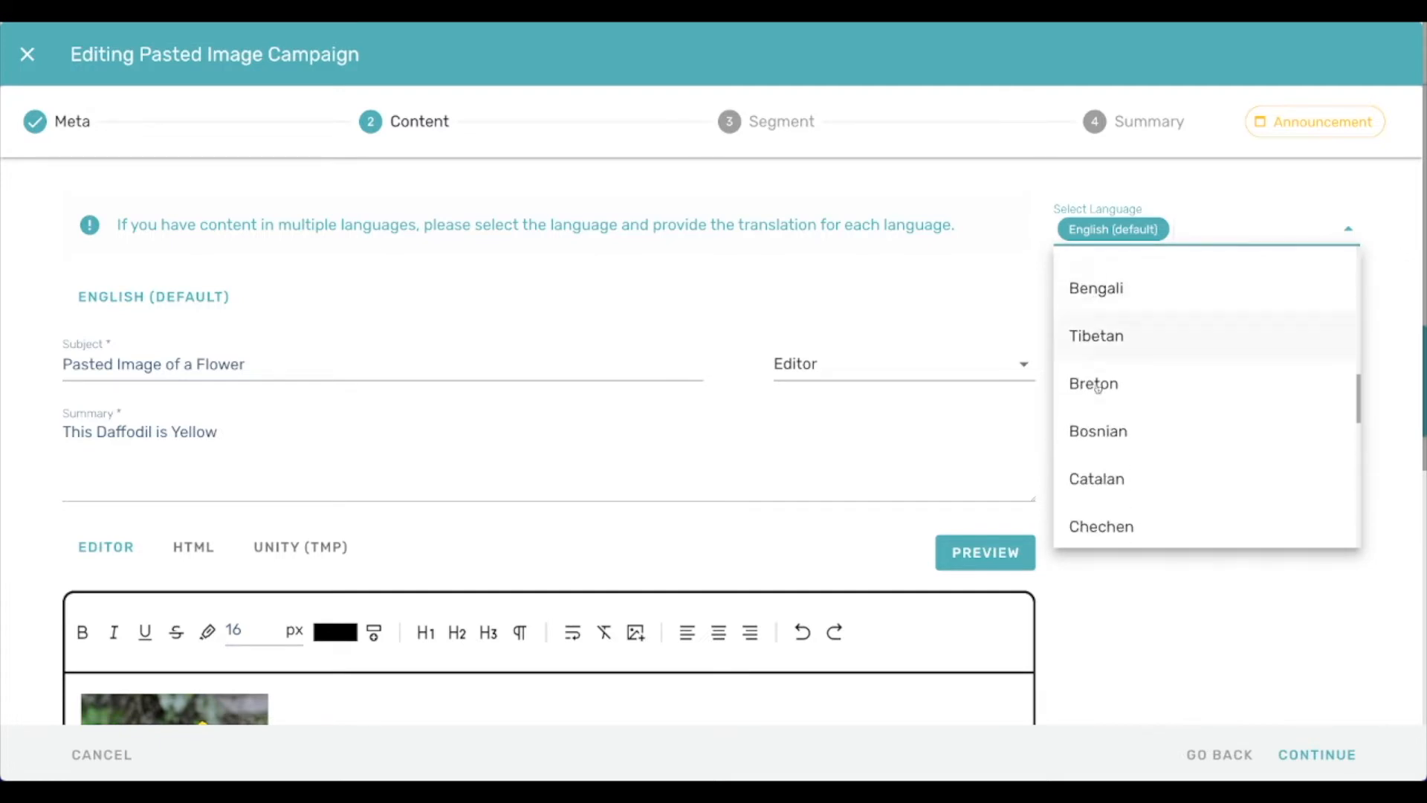
pyautogui.scroll(-4, 1074, 376)
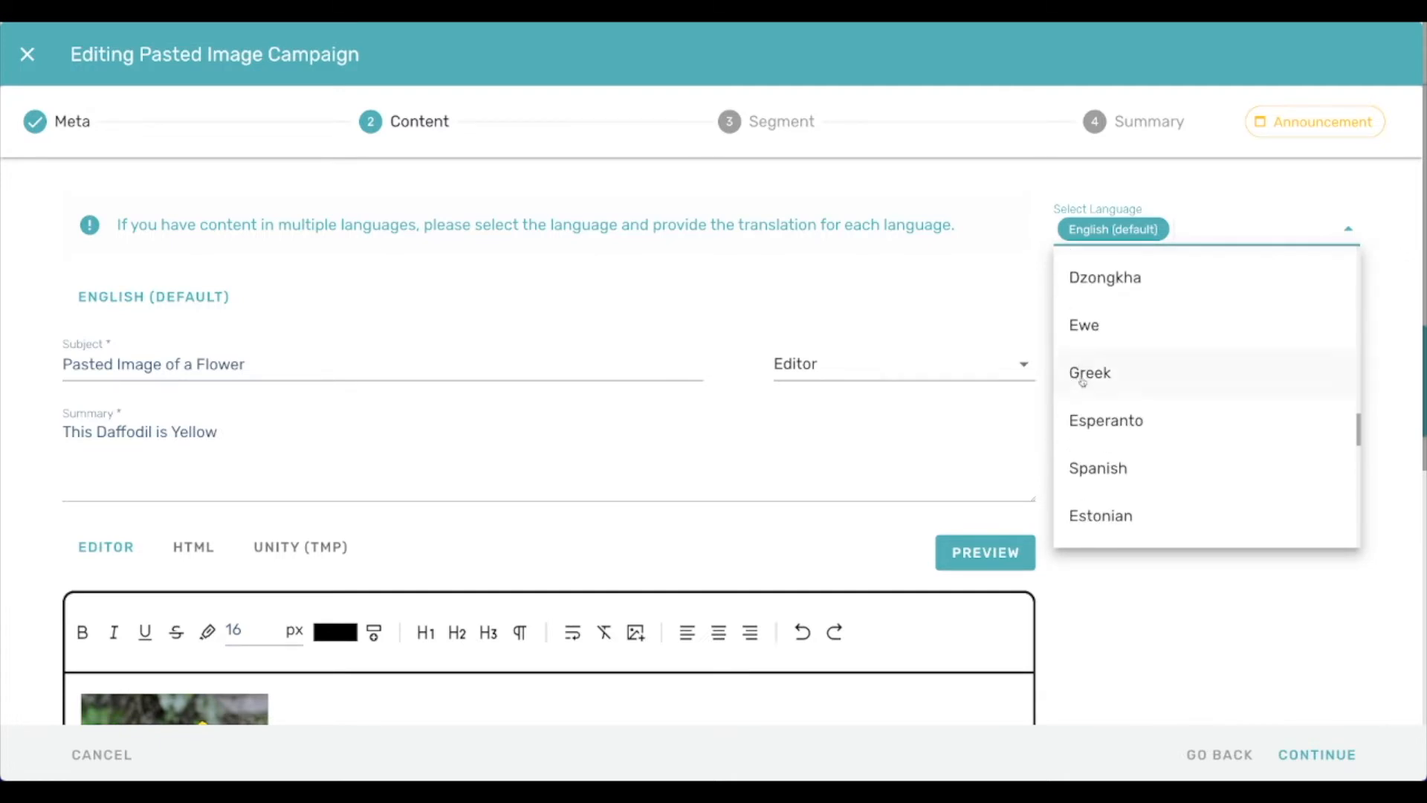
pyautogui.scroll(-2, 1112, 461)
pyautogui.scroll(3, 1108, 469)
pyautogui.scroll(-6, 1108, 468)
pyautogui.scroll(-3, 1108, 468)
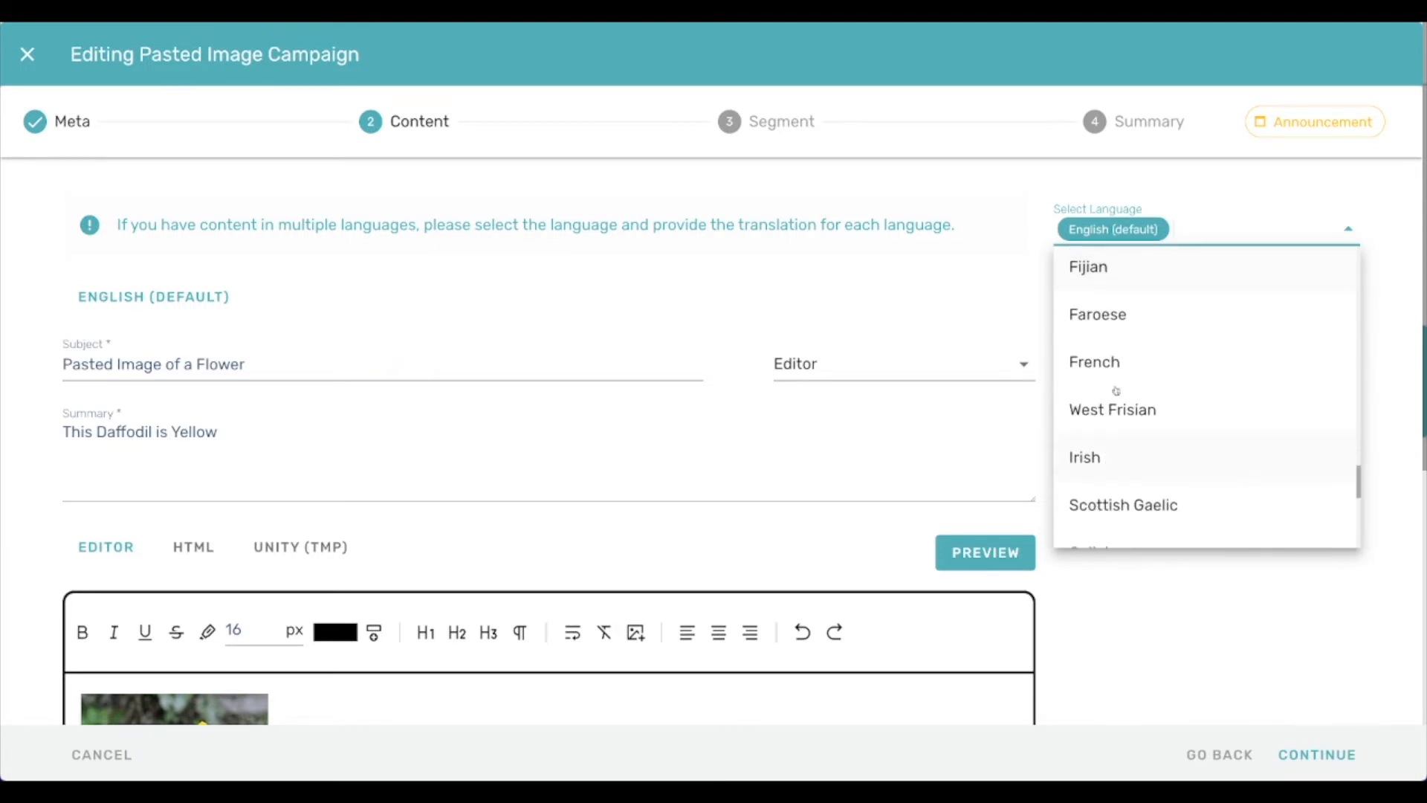
pyautogui.click(1113, 360)
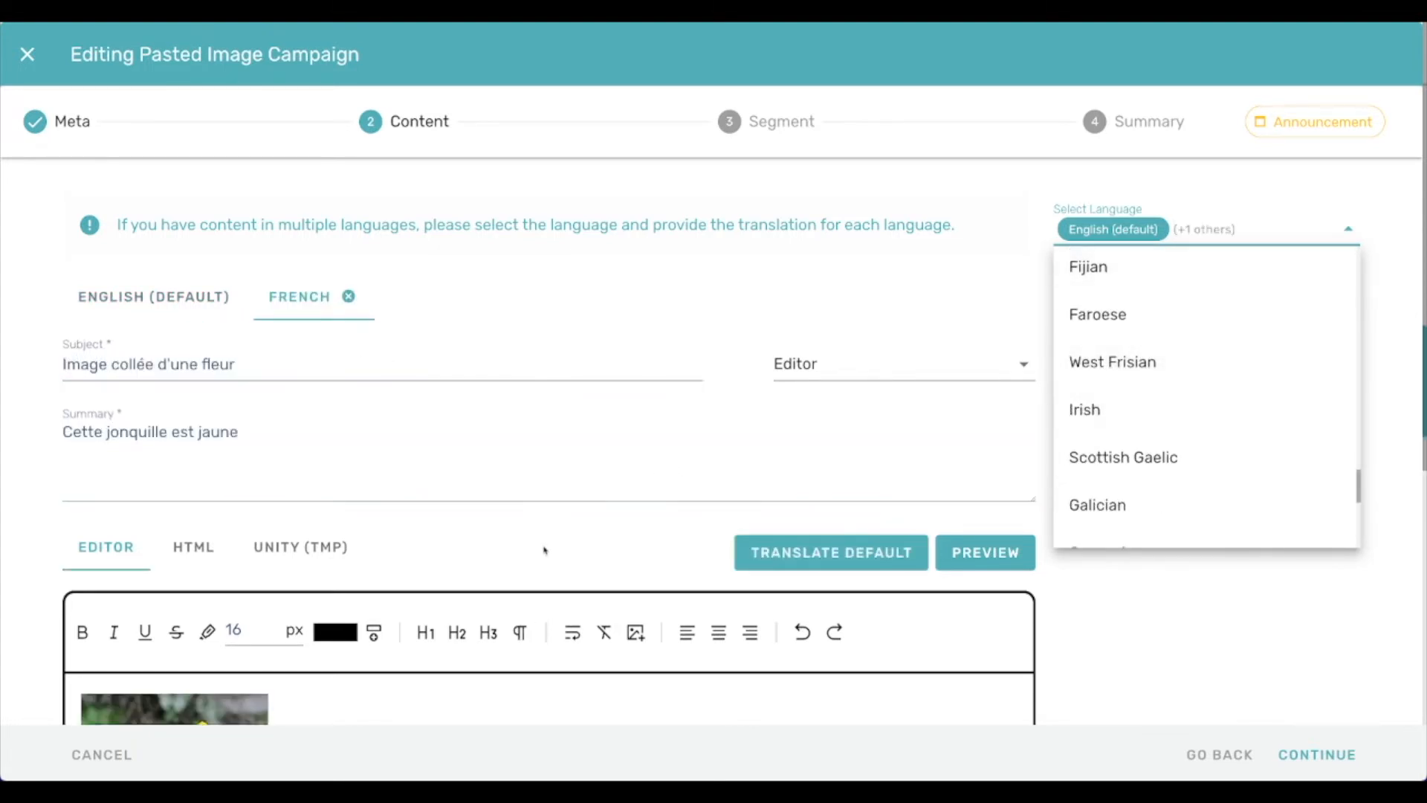
# Translate the default content into French, apply it to the French version, and save the campaign without player stat targeting
pyautogui.click(811, 558)
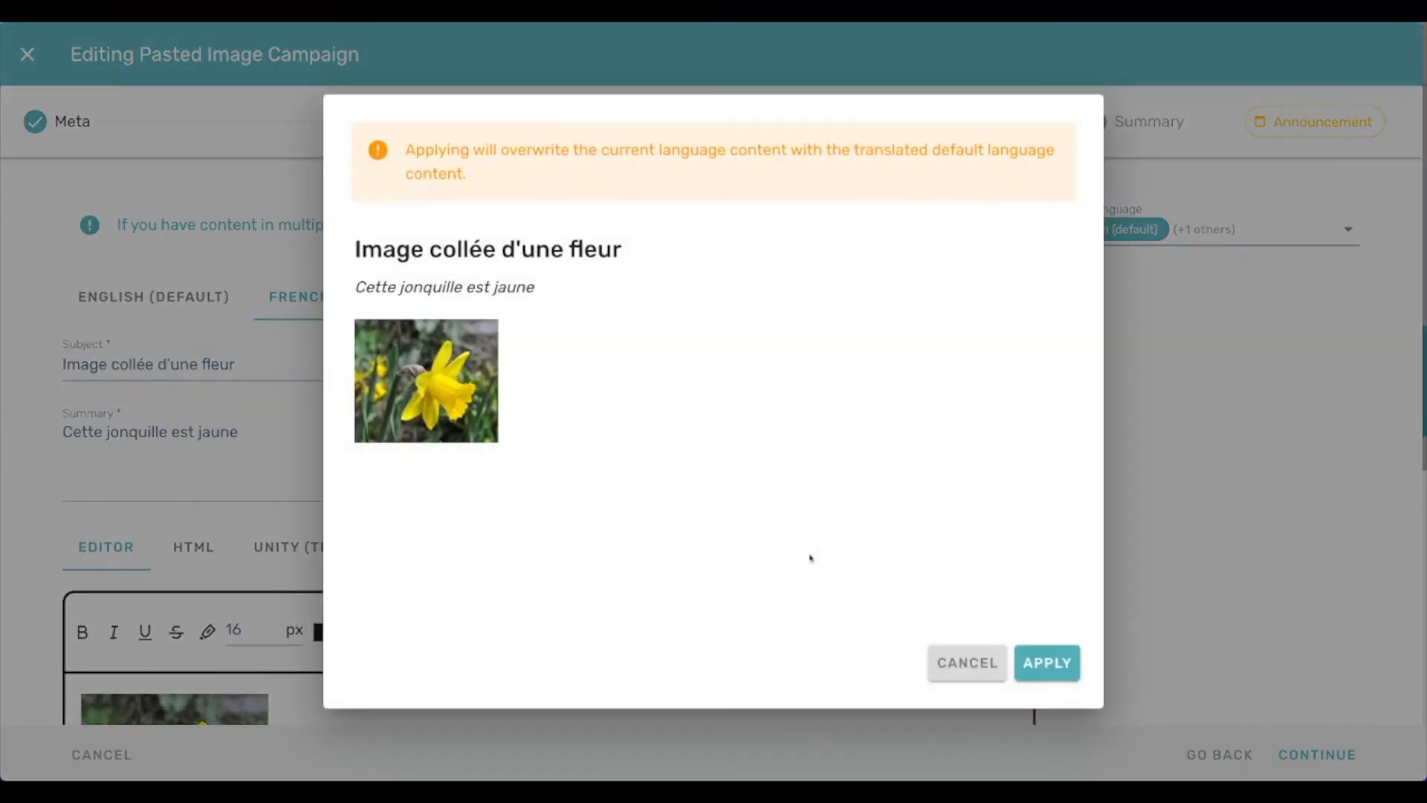
pyautogui.click(1062, 659)
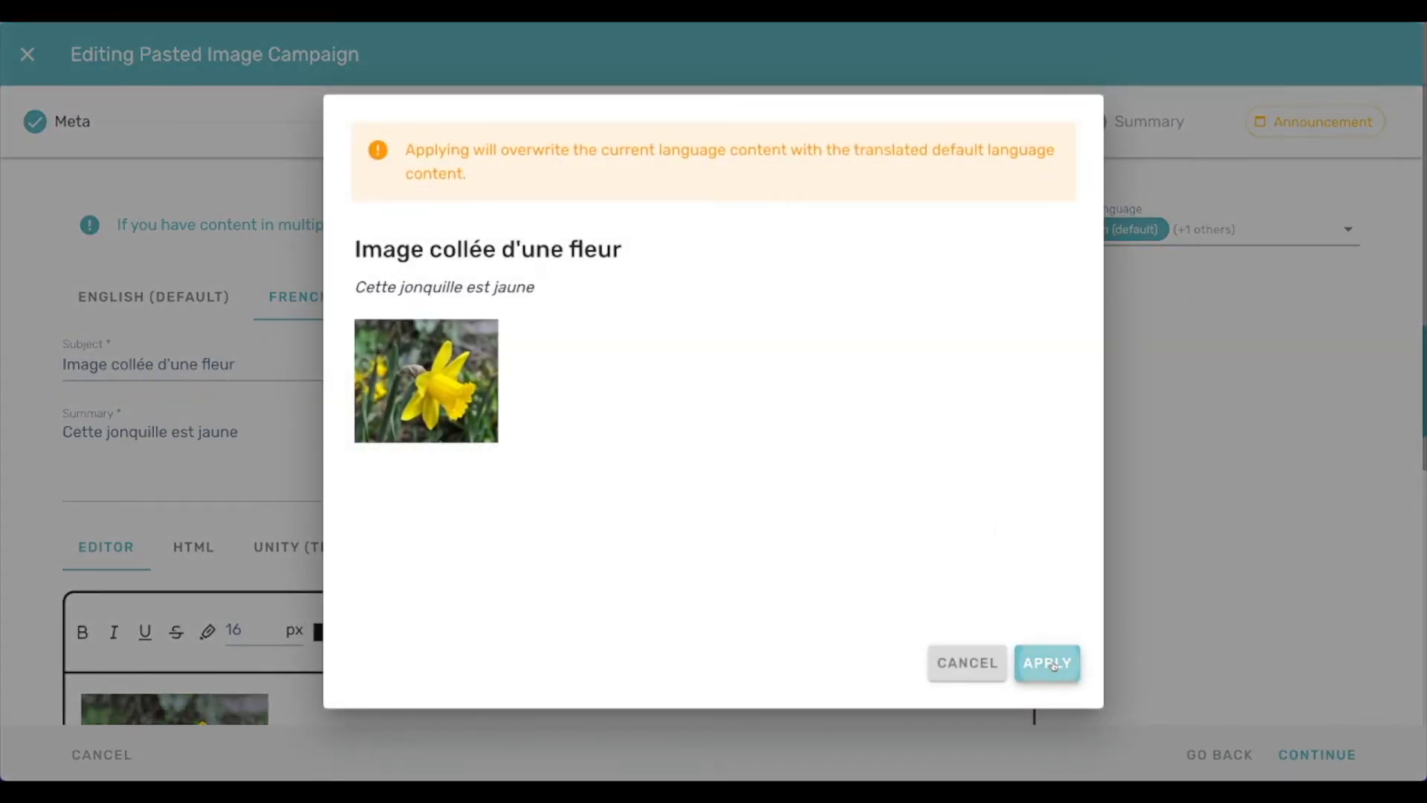
pyautogui.click(1303, 752)
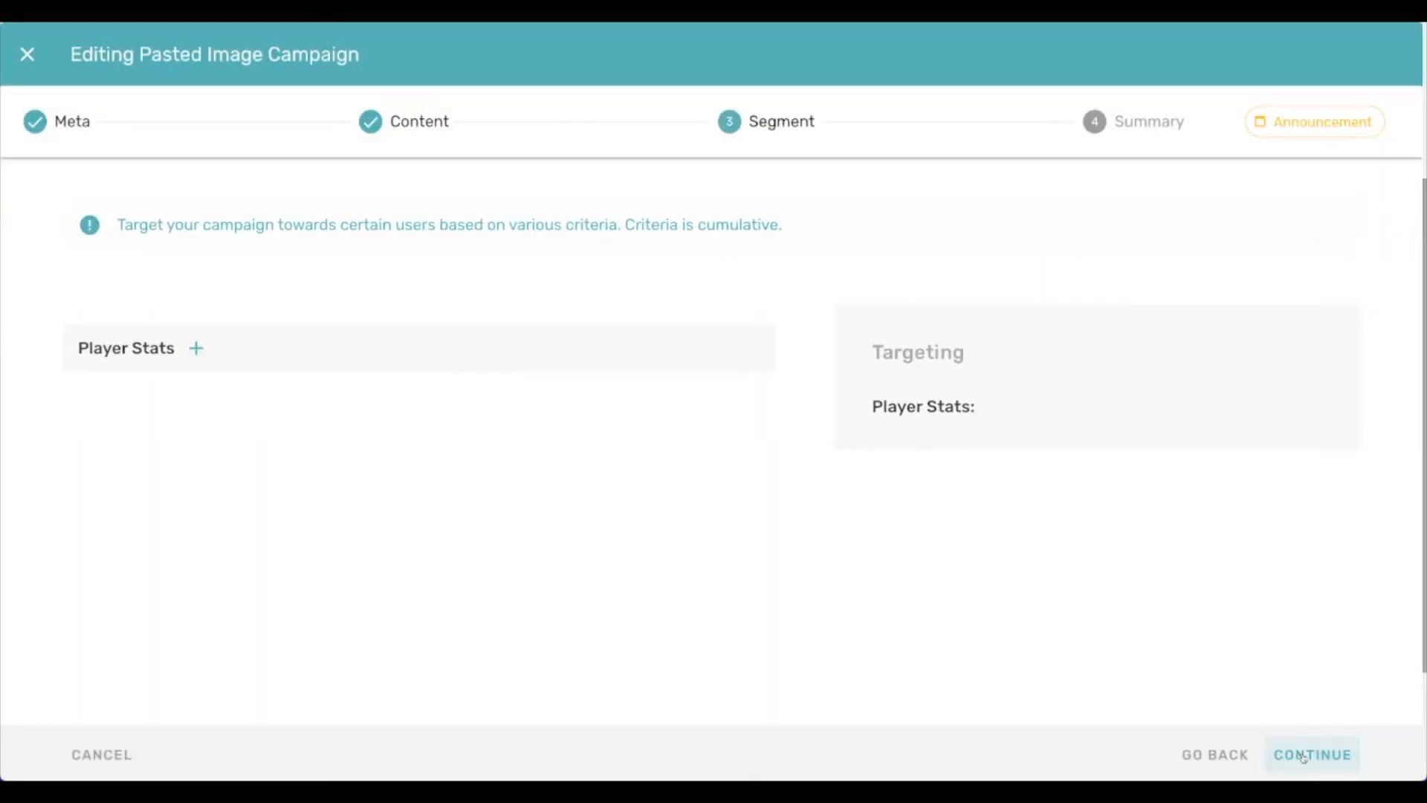
pyautogui.click(1302, 752)
pyautogui.click(1304, 758)
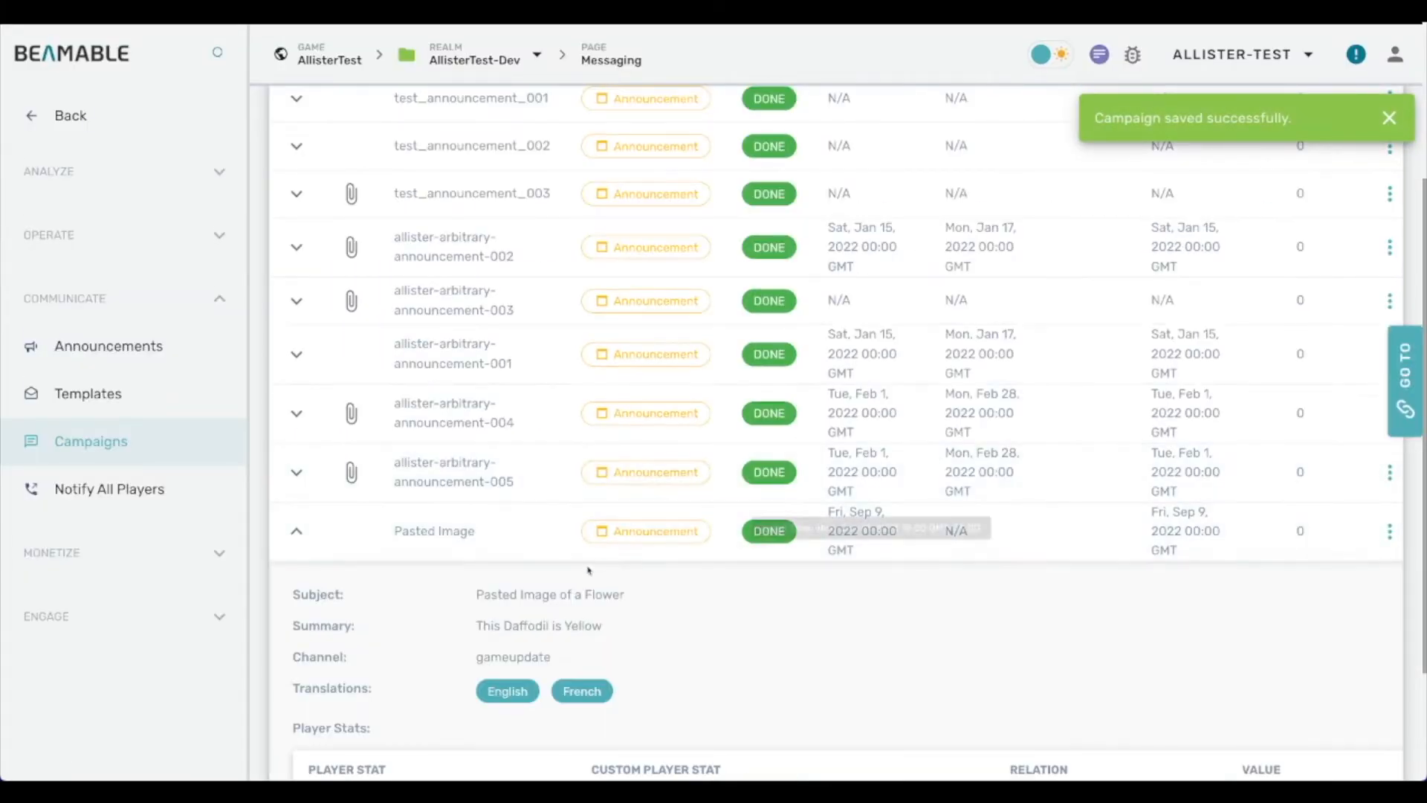
# Review the saved Pasted Image campaign's details and translations in the campaign list
pyautogui.scroll(-2, 855, 536)
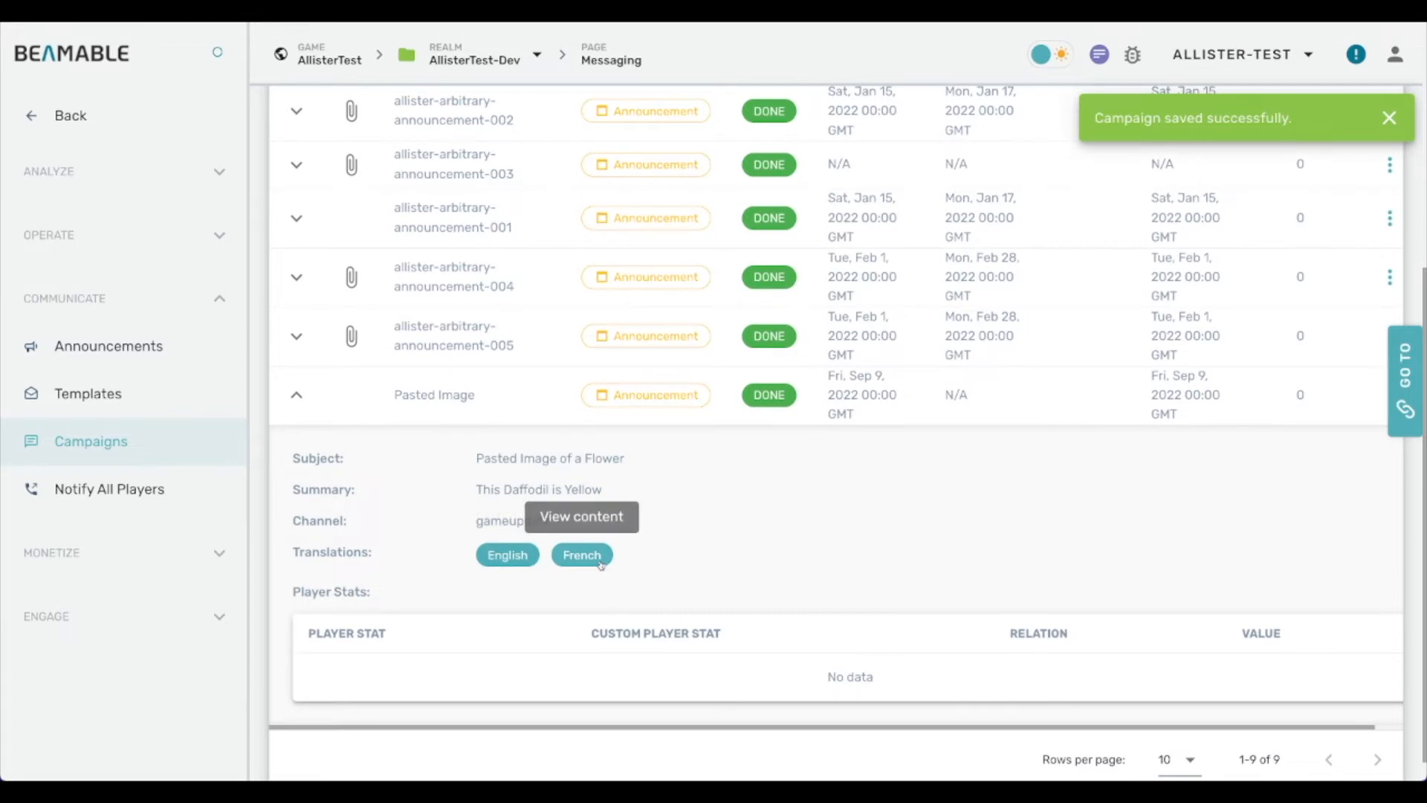
pyautogui.scroll(5, 563, 559)
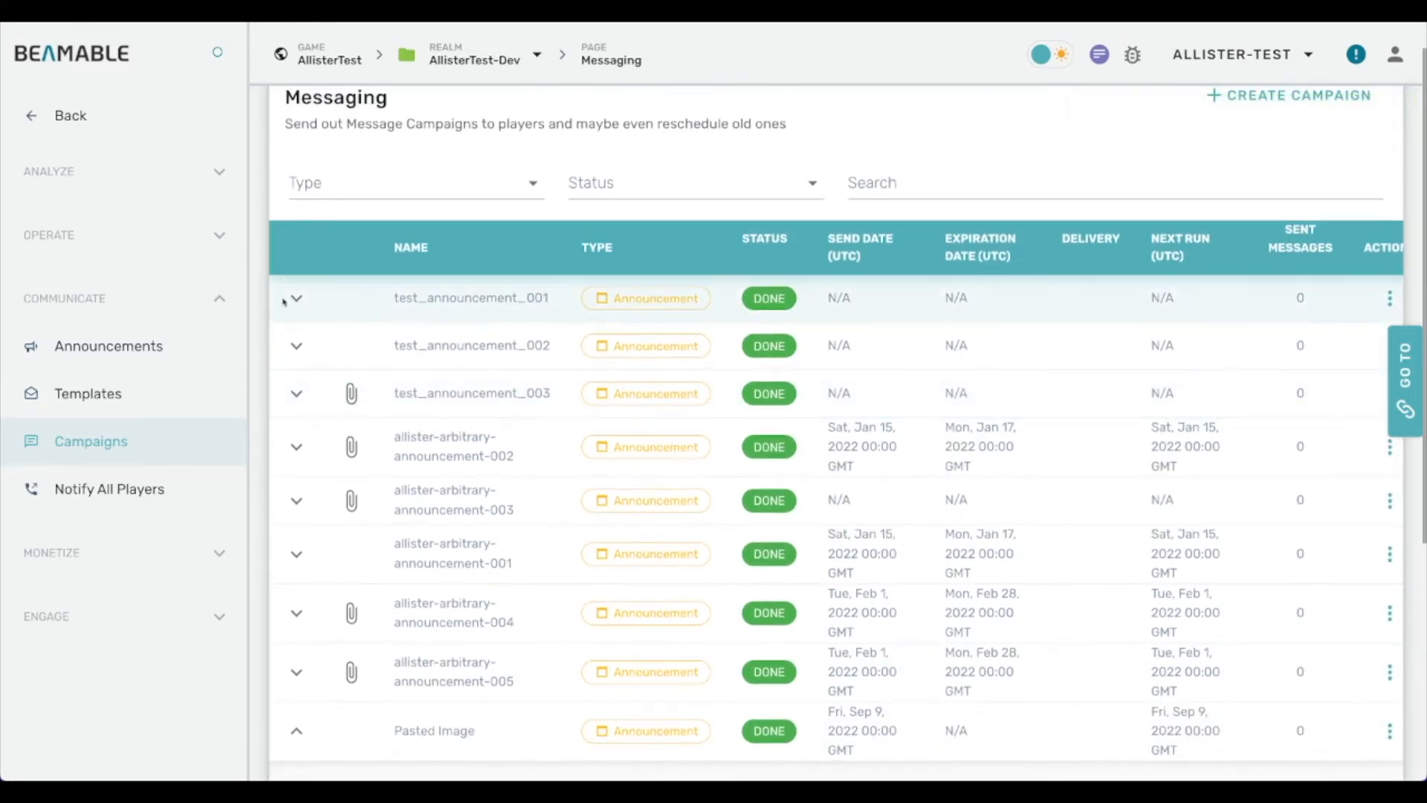
pyautogui.click(296, 301)
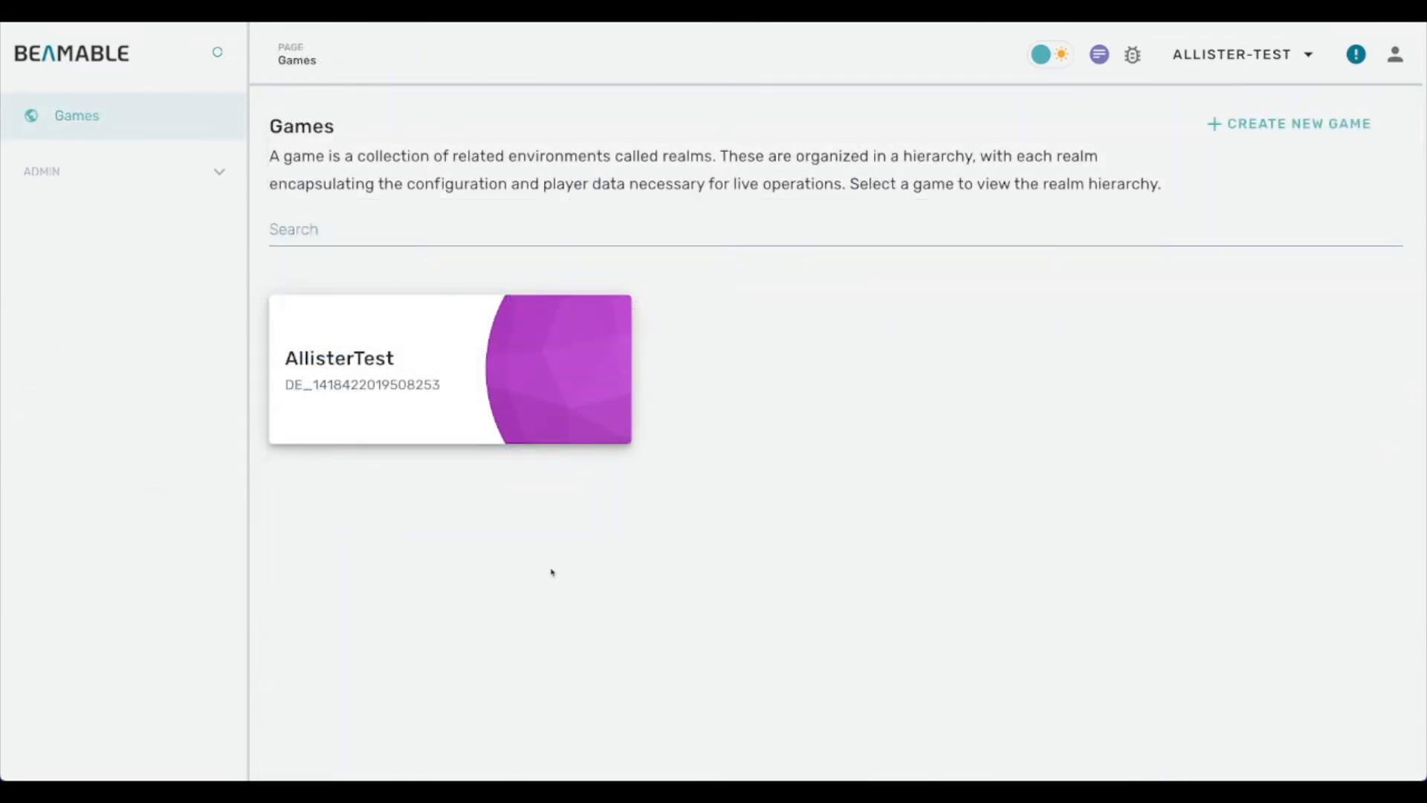
# Open the test game's dev realm and go to its list of game trials
pyautogui.click(398, 361)
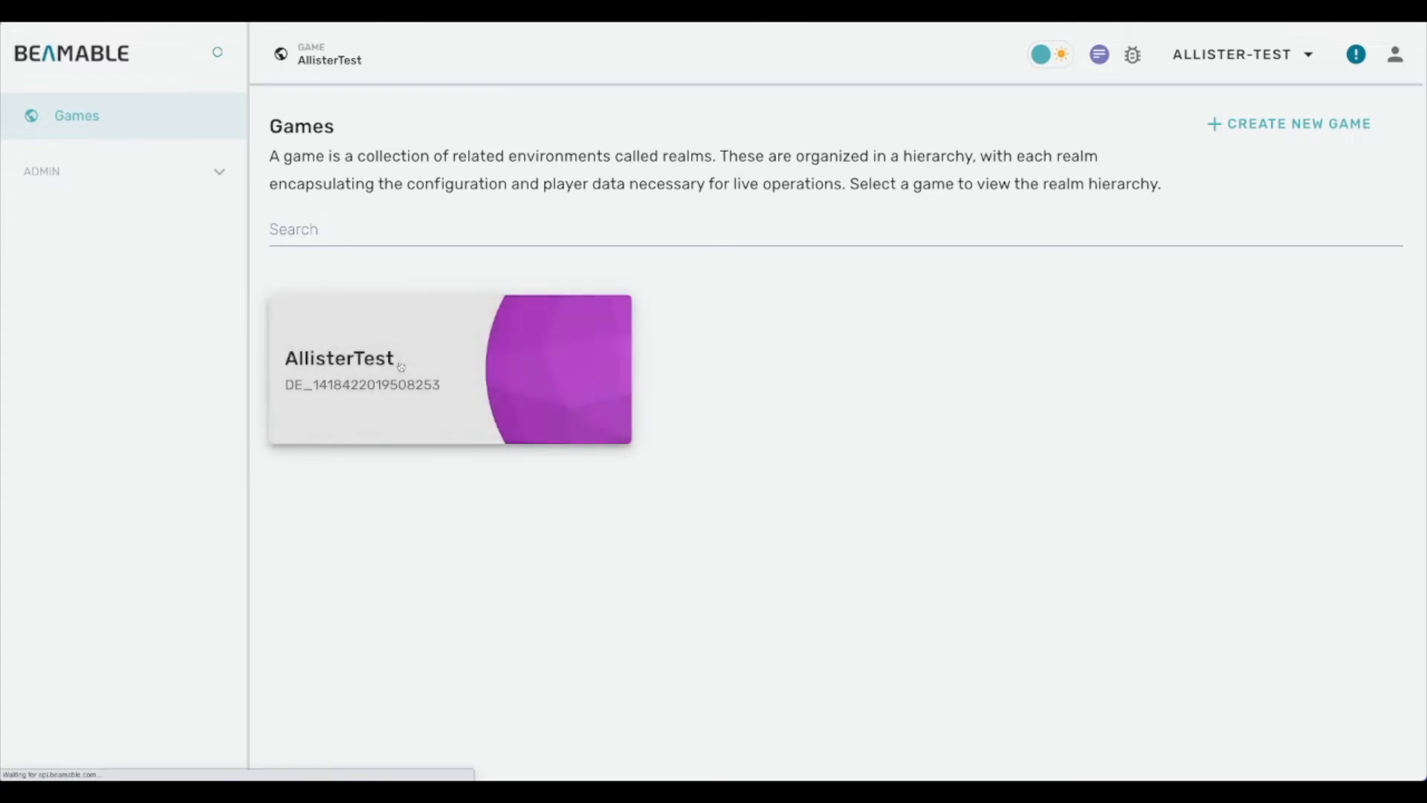
pyautogui.click(1108, 406)
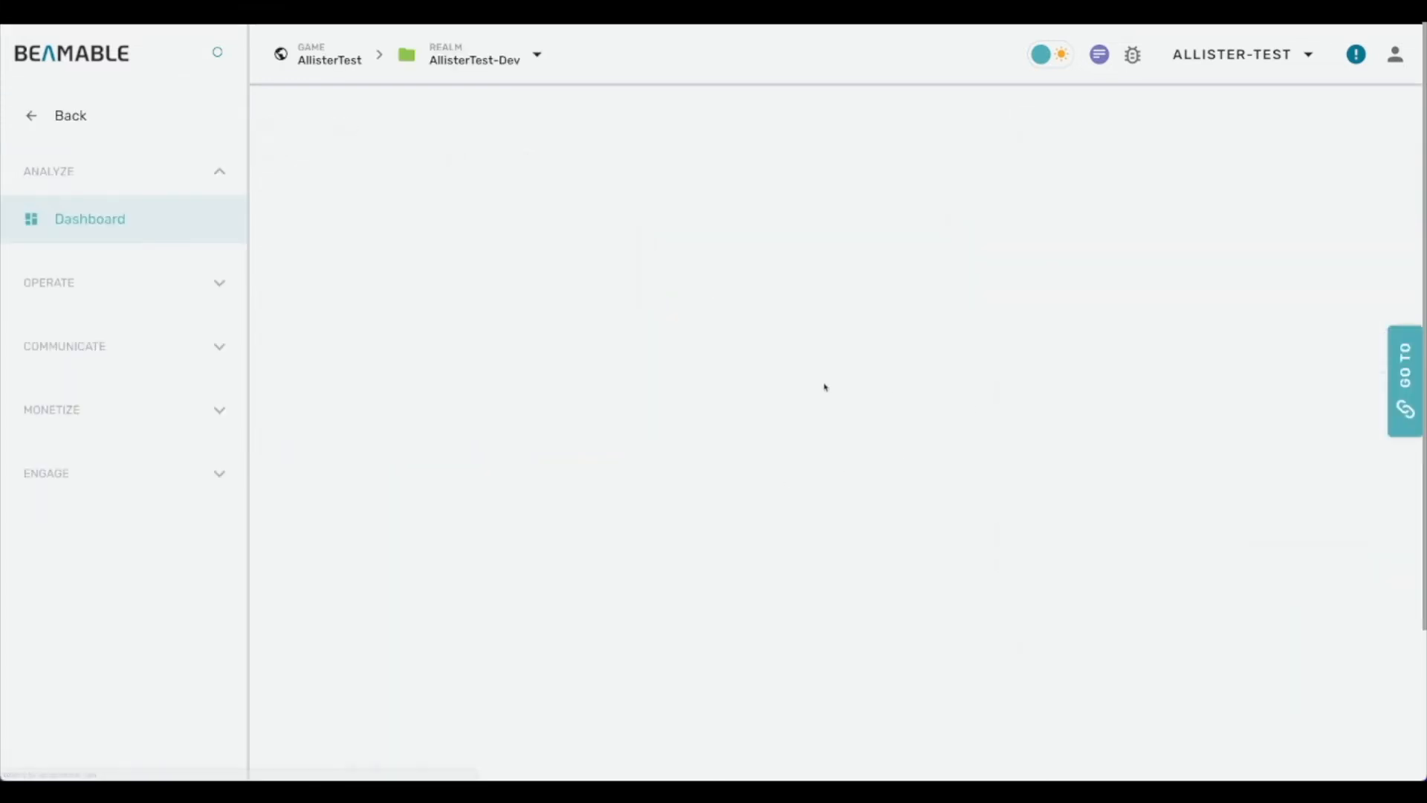
pyautogui.click(142, 282)
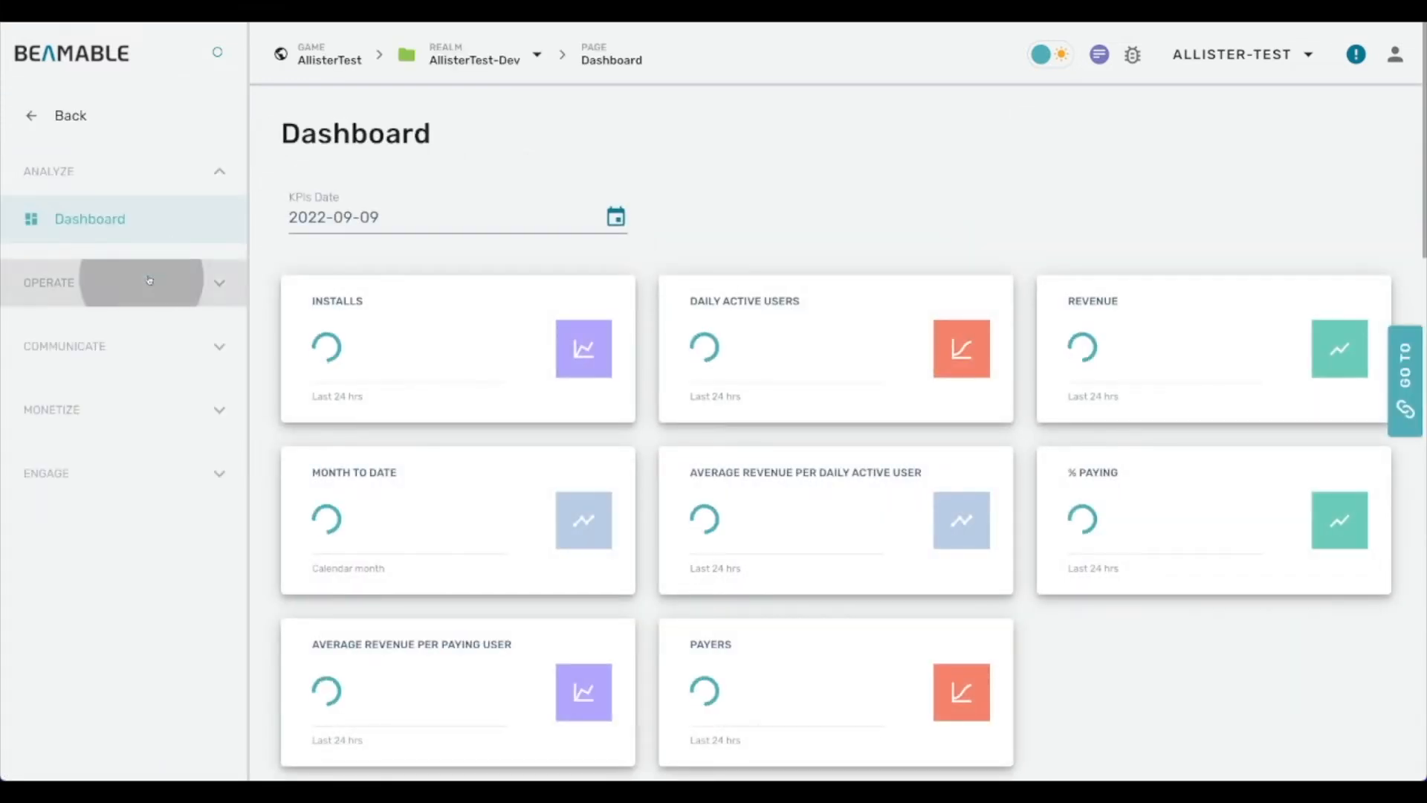
pyautogui.click(117, 513)
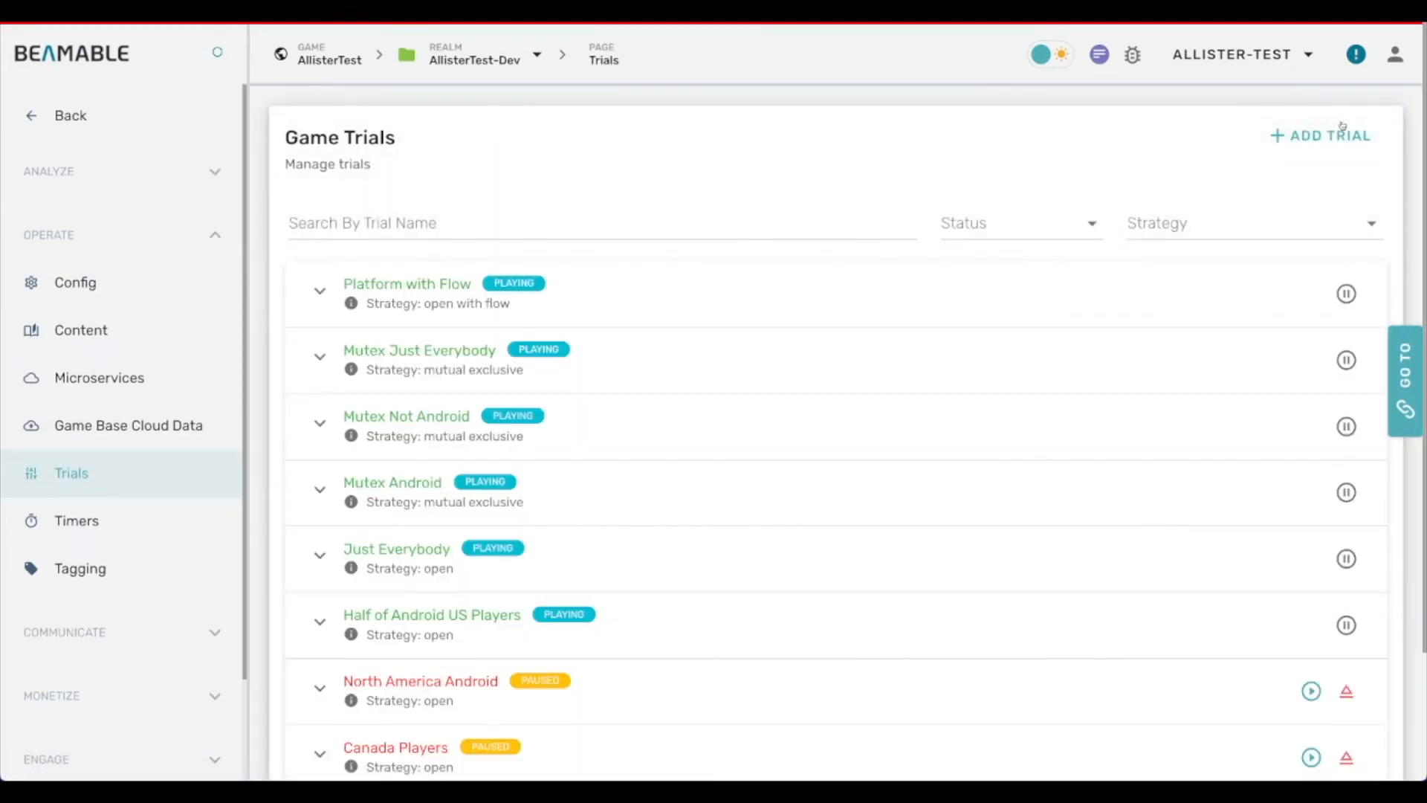
# Start a new trial with an acceptance condition of THORIUM_GAME_PLATFORM equal to Android
pyautogui.click(1338, 134)
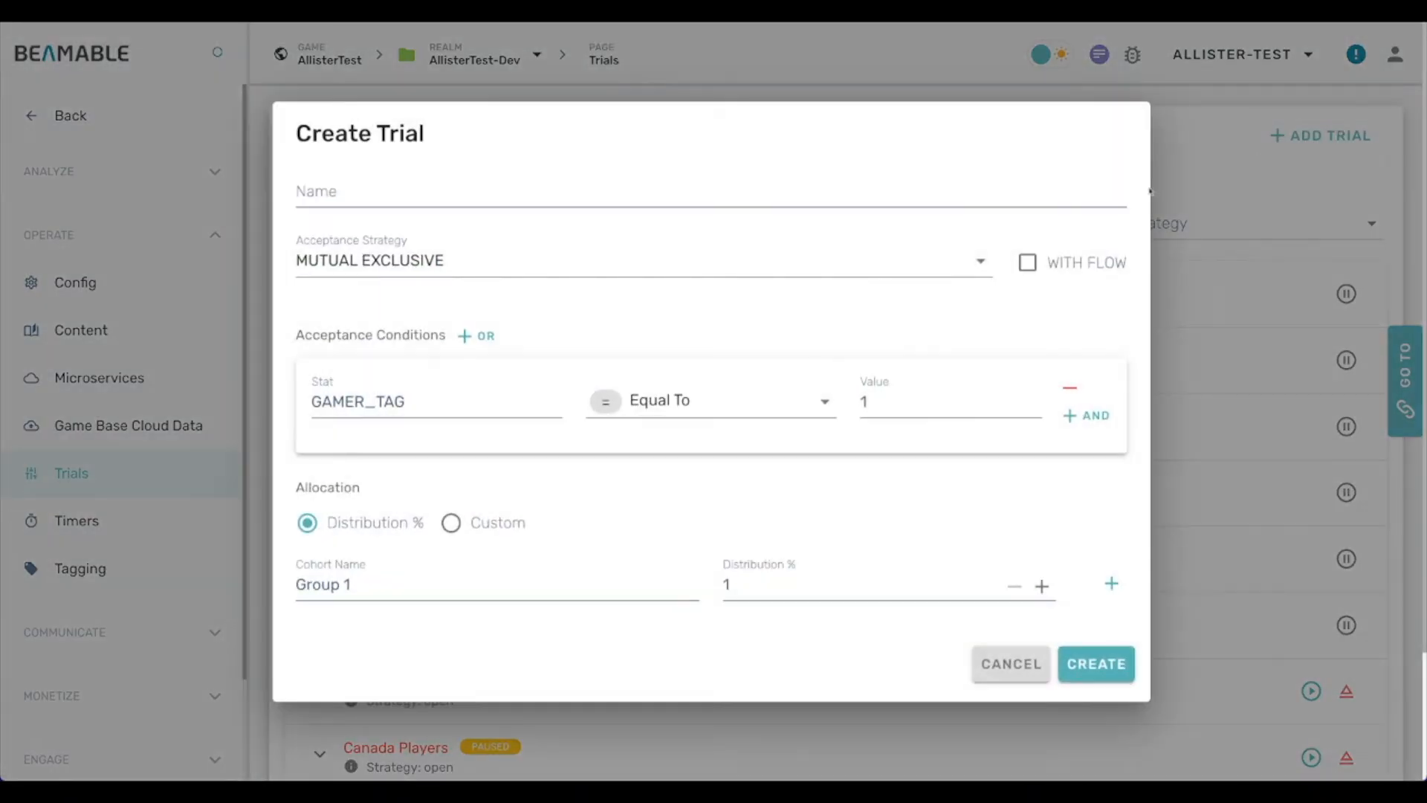
pyautogui.click(451, 396)
pyautogui.doubleClick(451, 396)
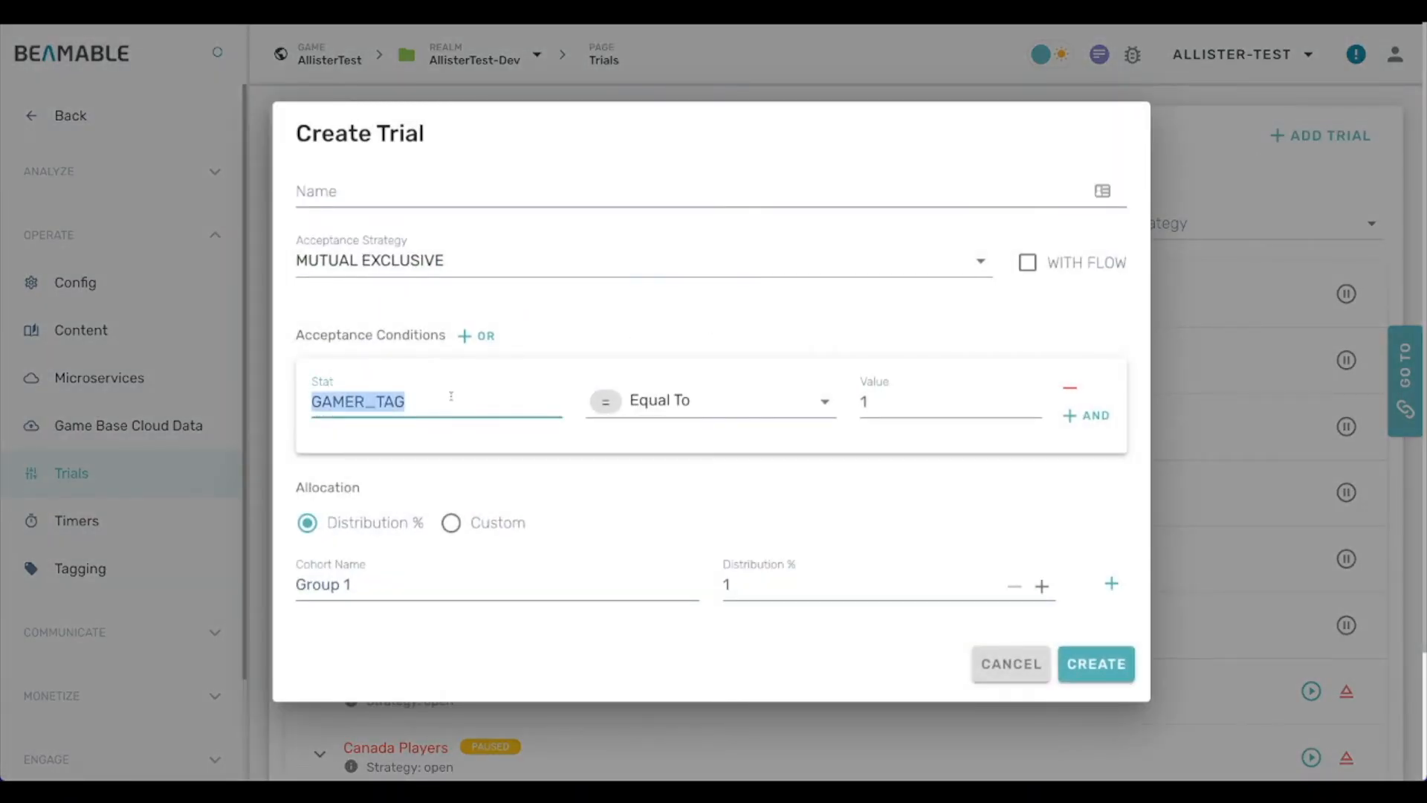
pyautogui.write('ThORIUM_GAME_PLATF')
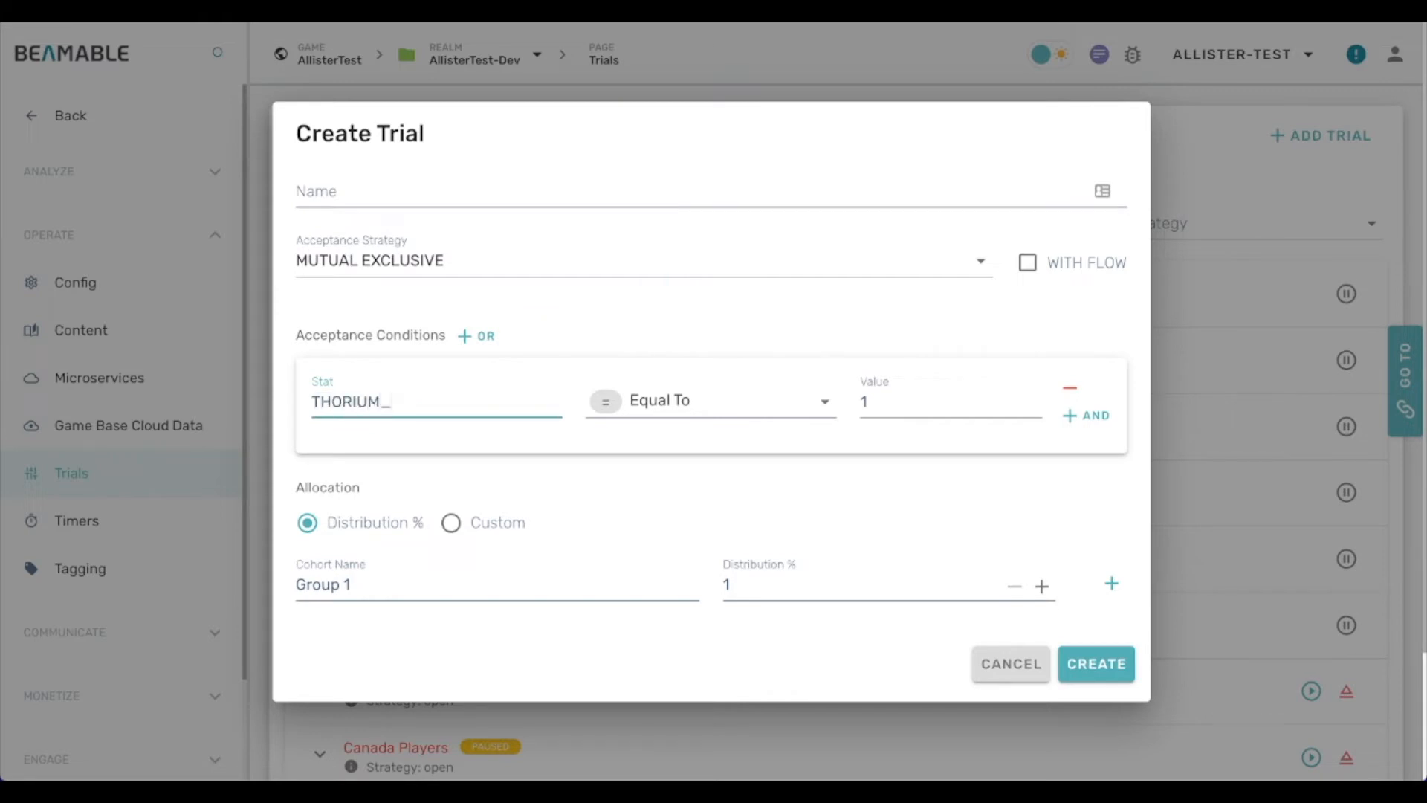
pyautogui.write('ORM')
pyautogui.doubleClick(872, 405)
pyautogui.write('Android')
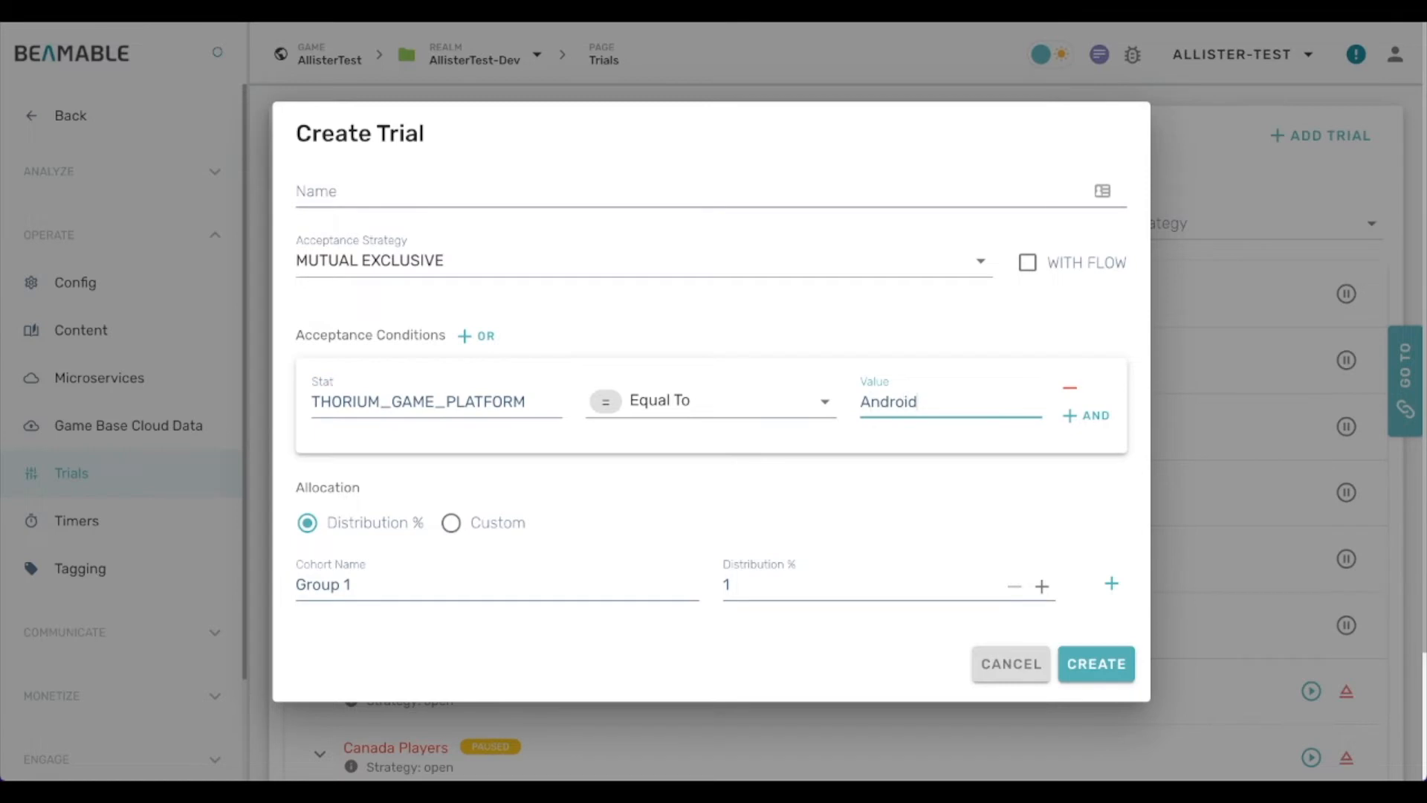
# Add an AND condition to the trial requiring LOCATION equal to US
pyautogui.click(1090, 419)
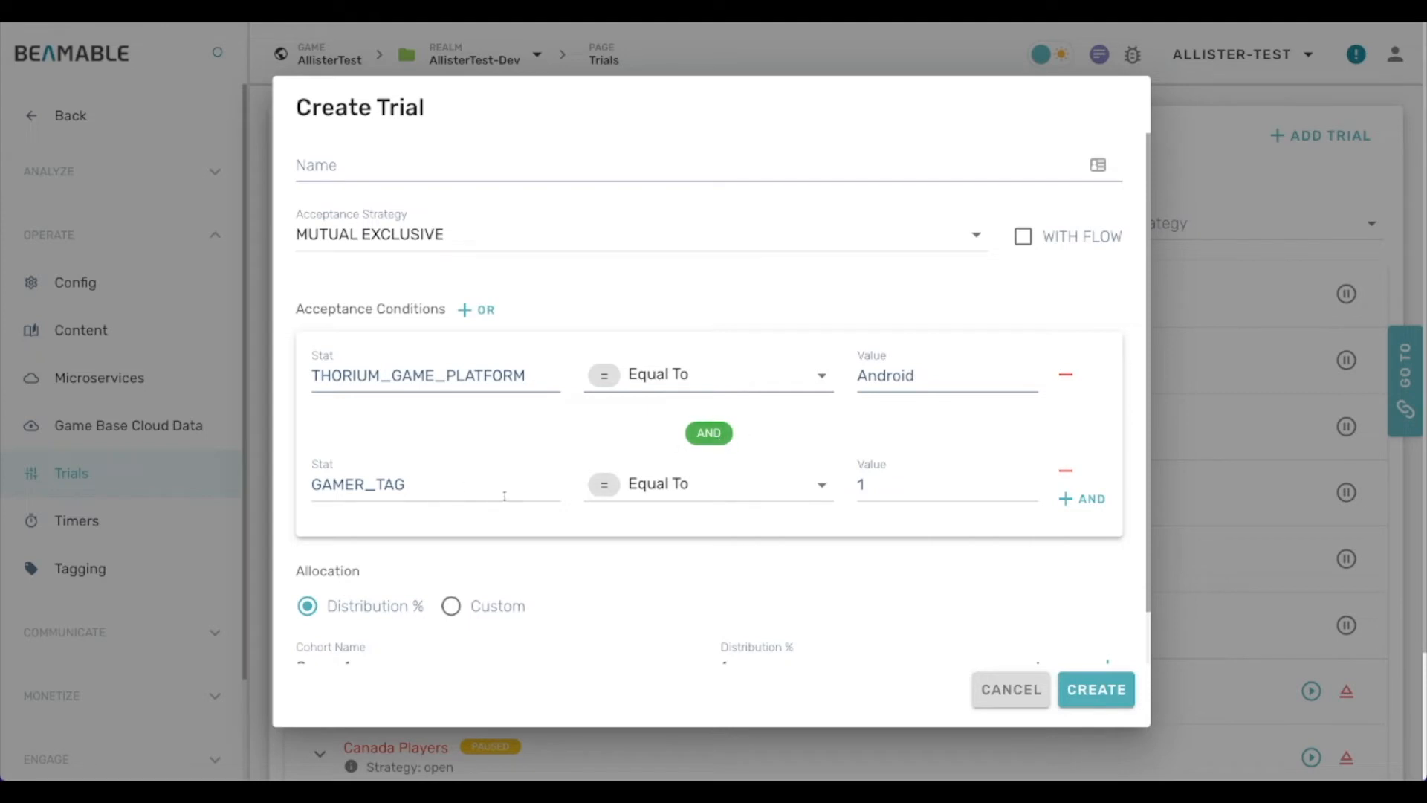
pyautogui.doubleClick(394, 487)
pyautogui.write('LOCATION')
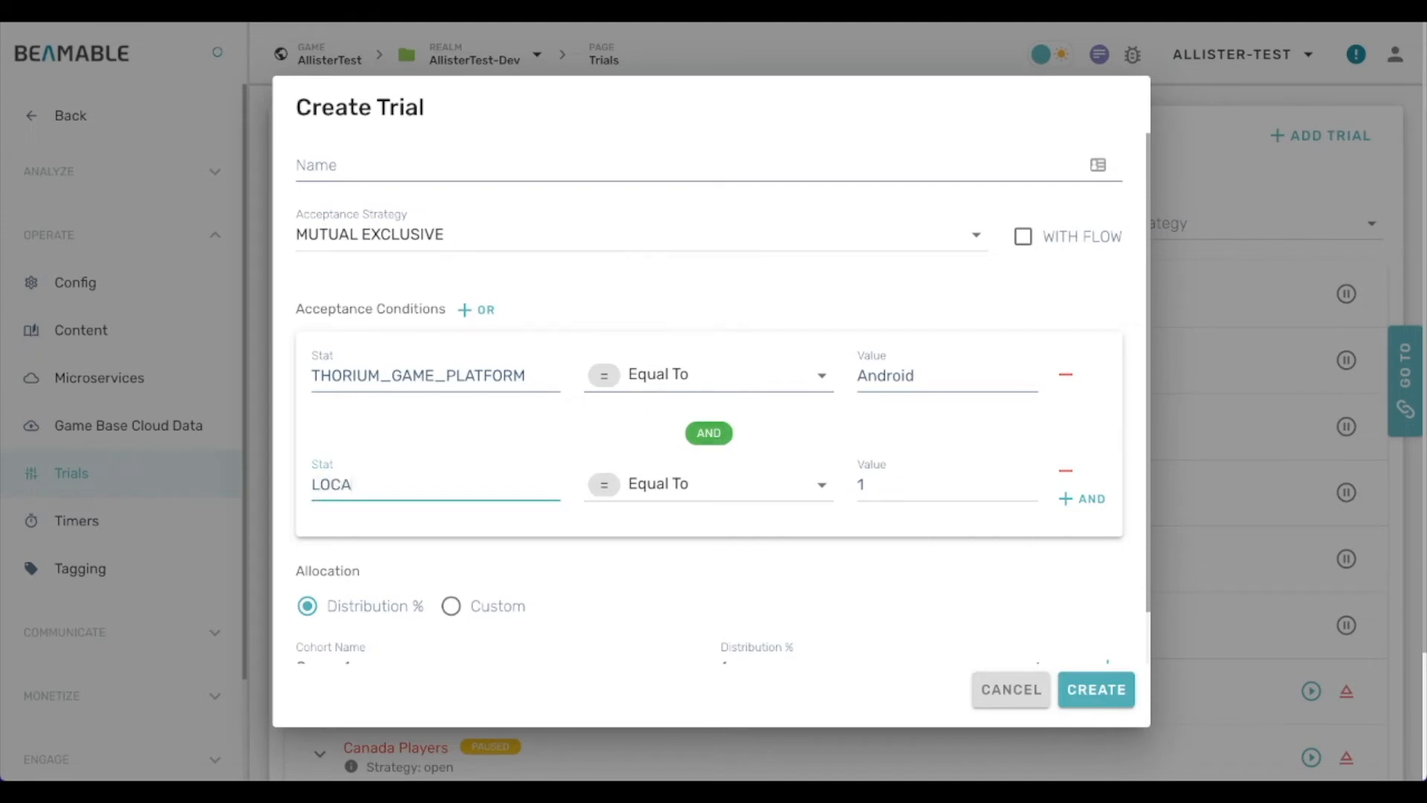
pyautogui.press('Tab')
pyautogui.write('US')
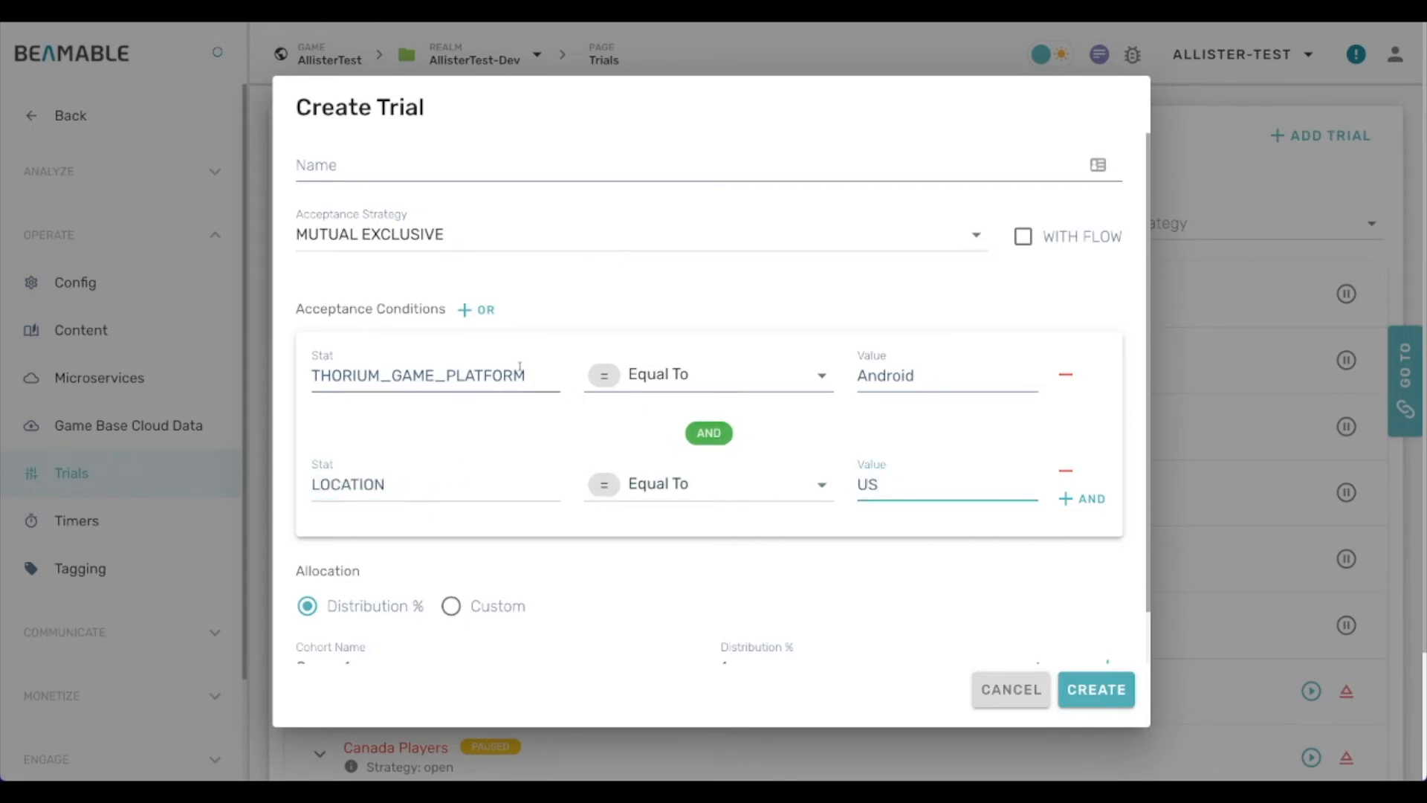
# Add an OR condition group to the trial and set its stat to THORIUM_GAME_PLATFORM
pyautogui.scroll(-1, 755, 273)
pyautogui.click(455, 253)
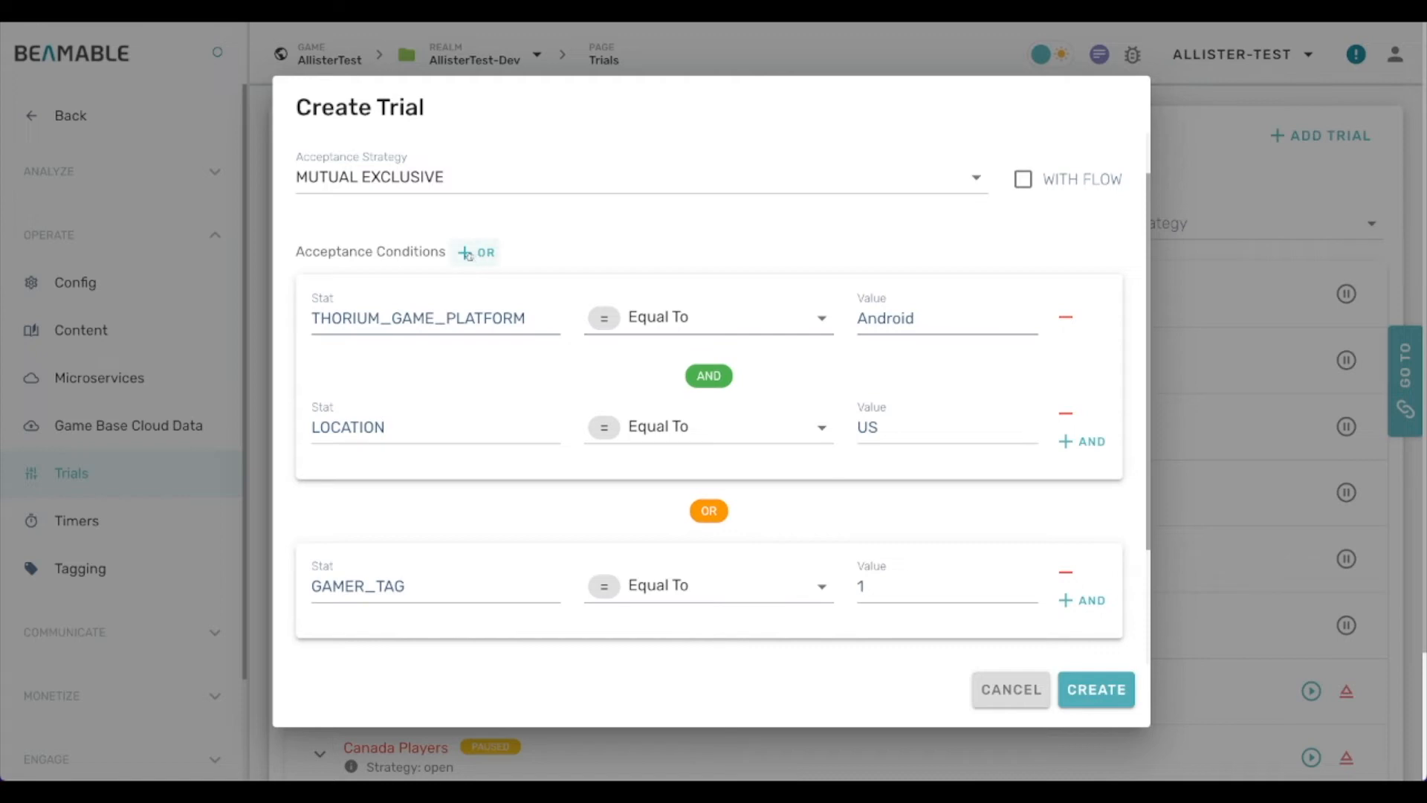
pyautogui.doubleClick(449, 587)
pyautogui.write('THORIUM_')
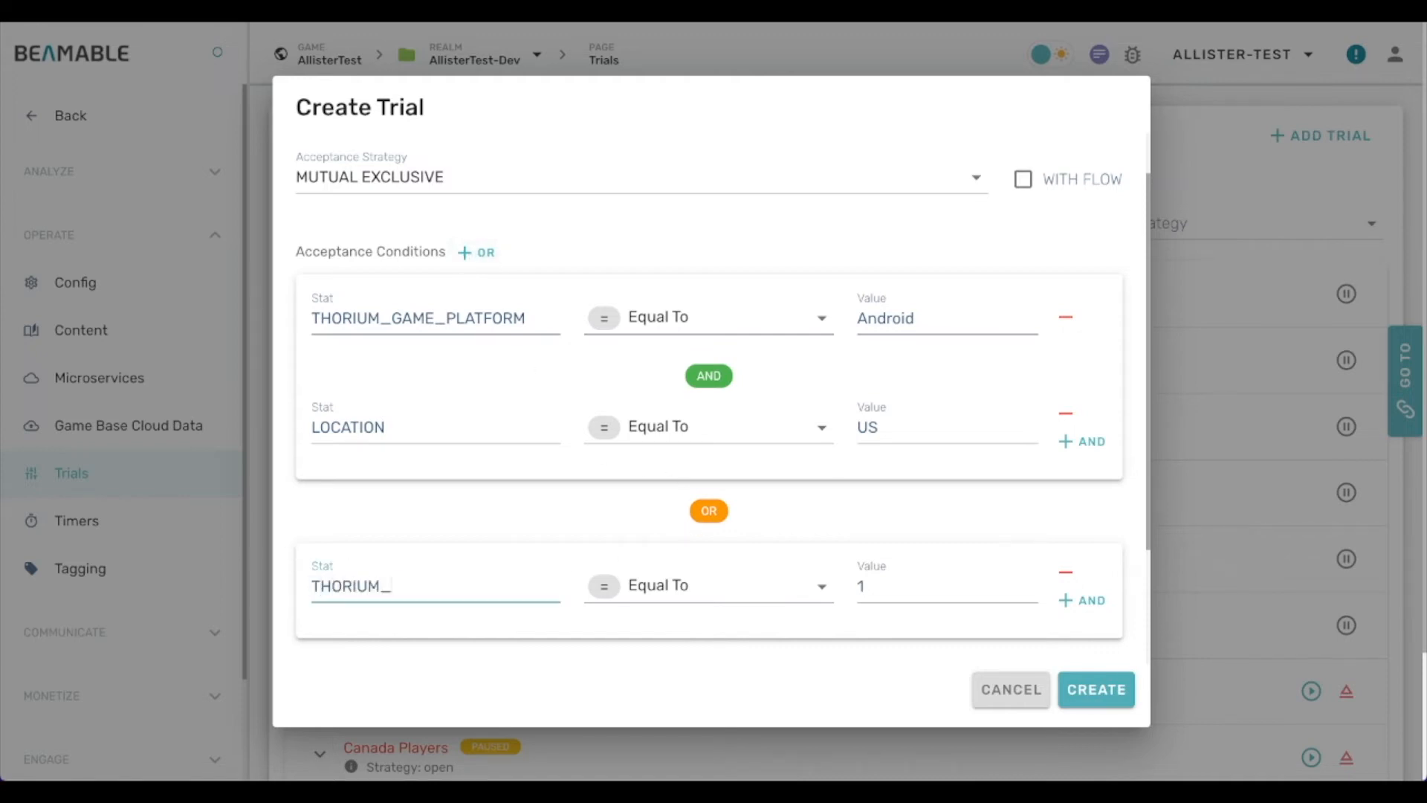
pyautogui.write('GAME_PLATFORM')
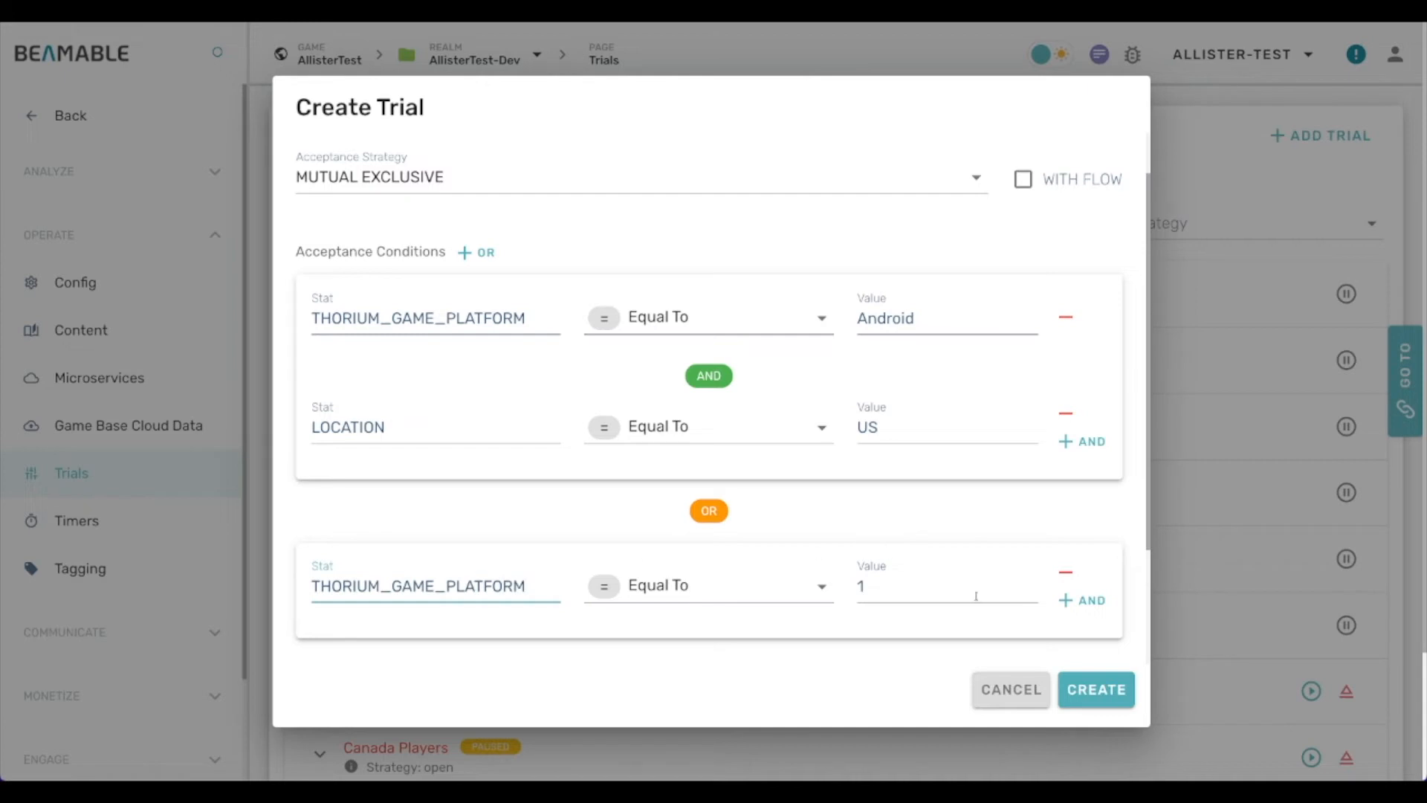
# Add an AND condition to the second condition group, review the combined conditions, and discard the new trial
pyautogui.click(1087, 600)
pyautogui.scroll(-1, 685, 453)
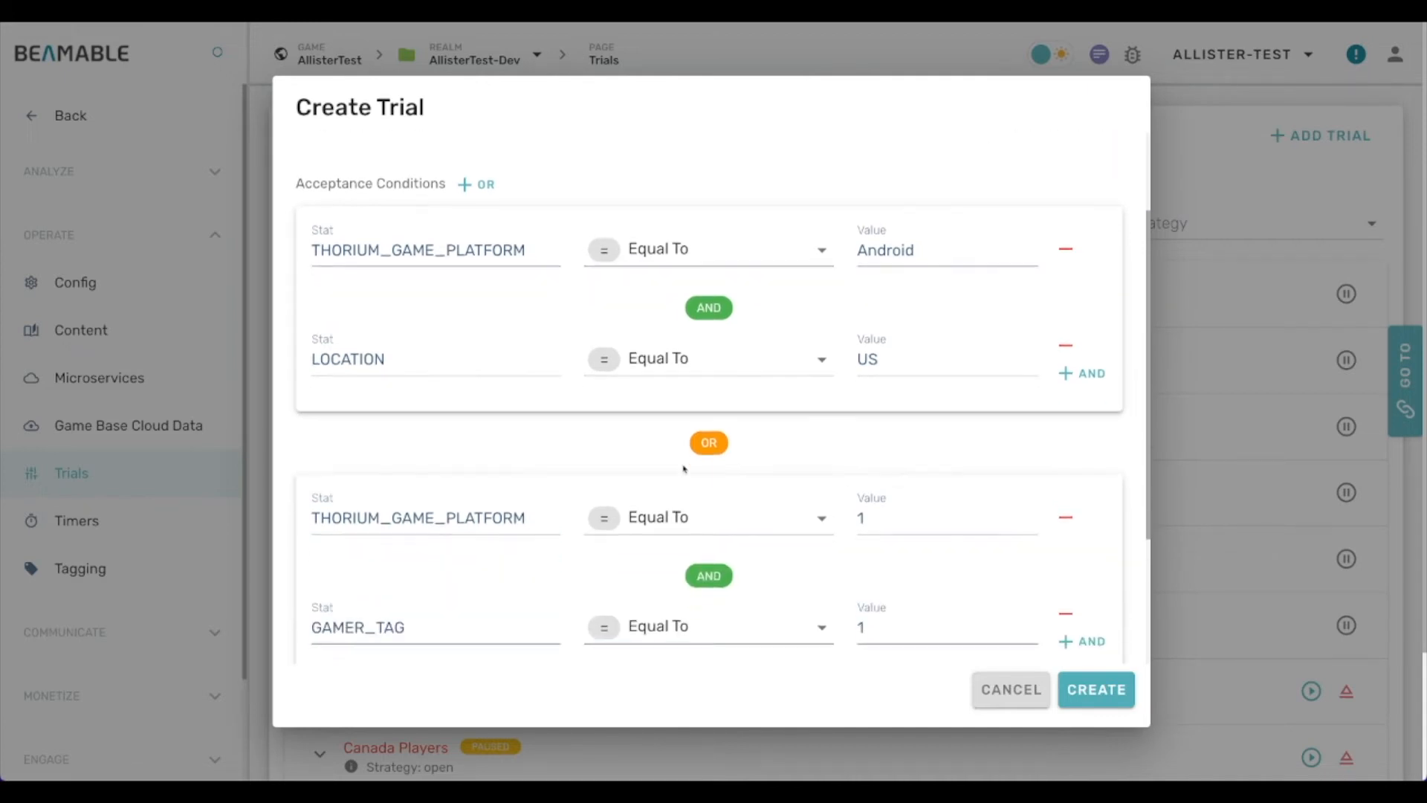
pyautogui.scroll(-1, 718, 562)
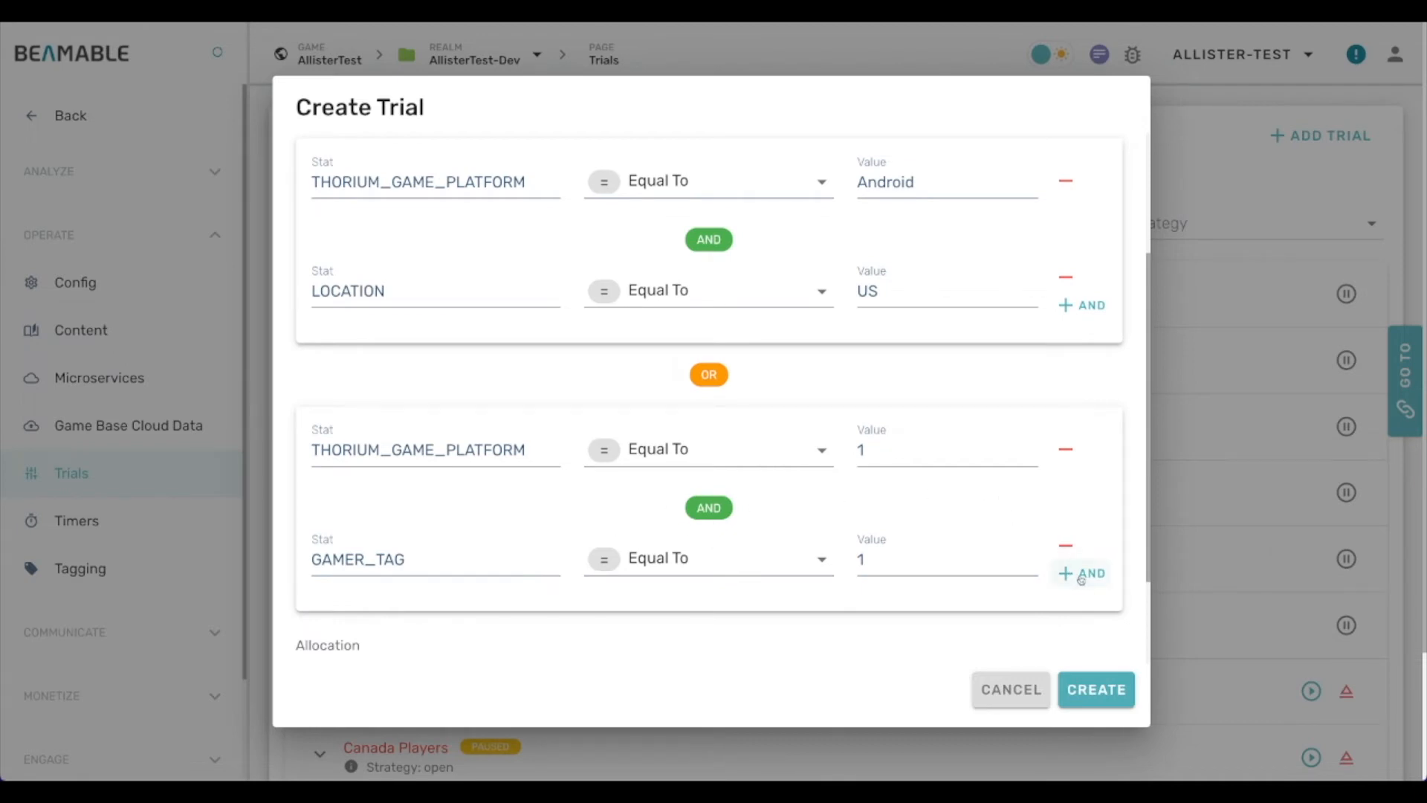
pyautogui.scroll(1, 557, 186)
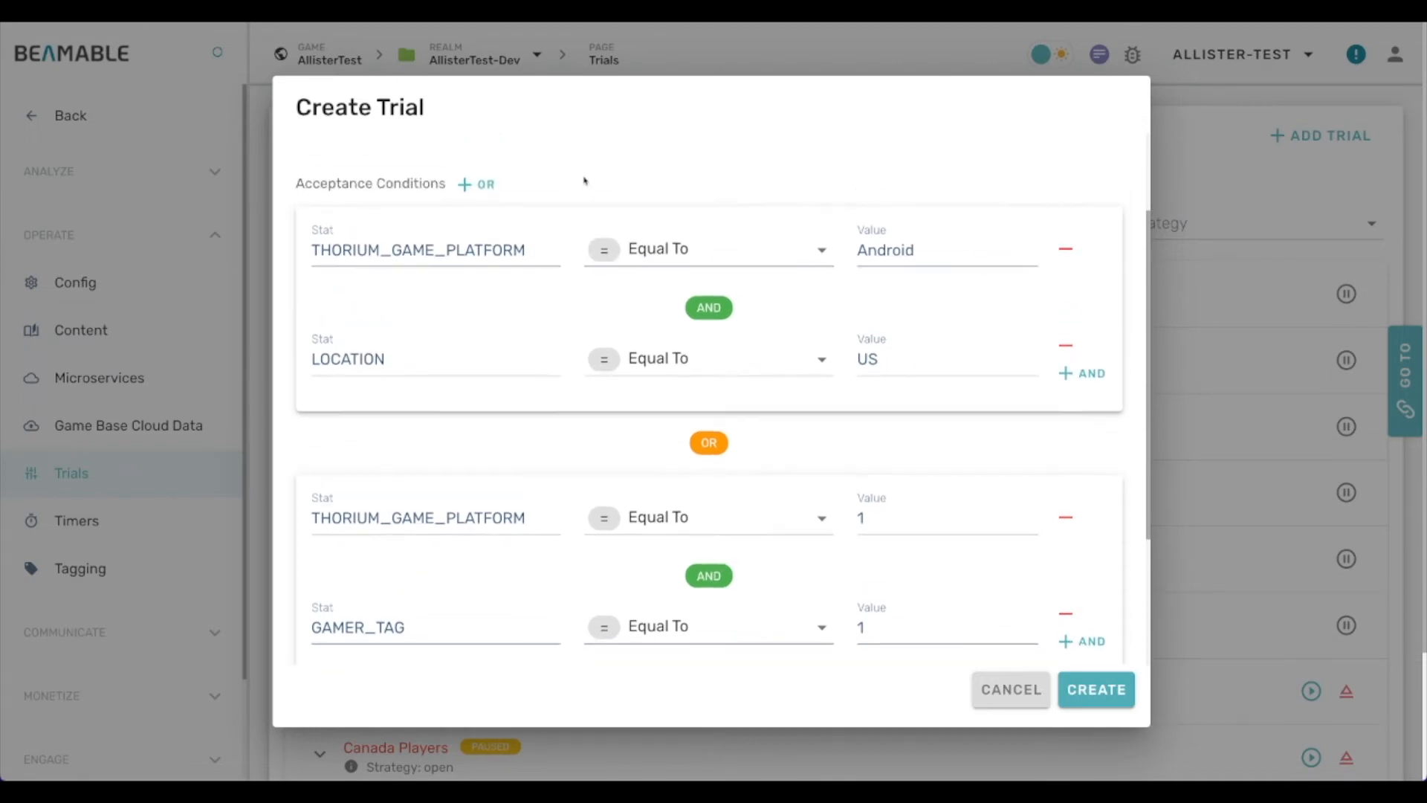
pyautogui.scroll(-2, 546, 440)
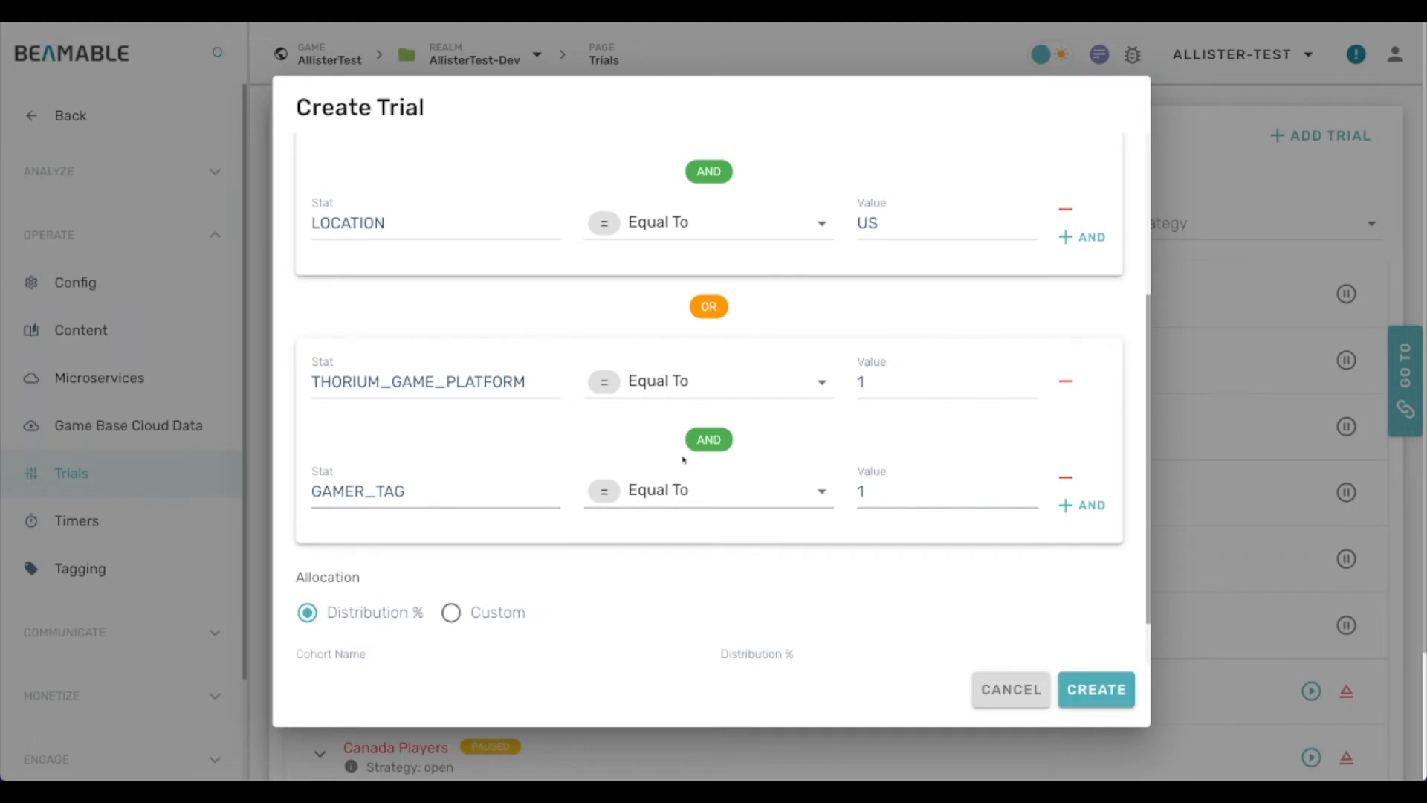
pyautogui.click(1011, 698)
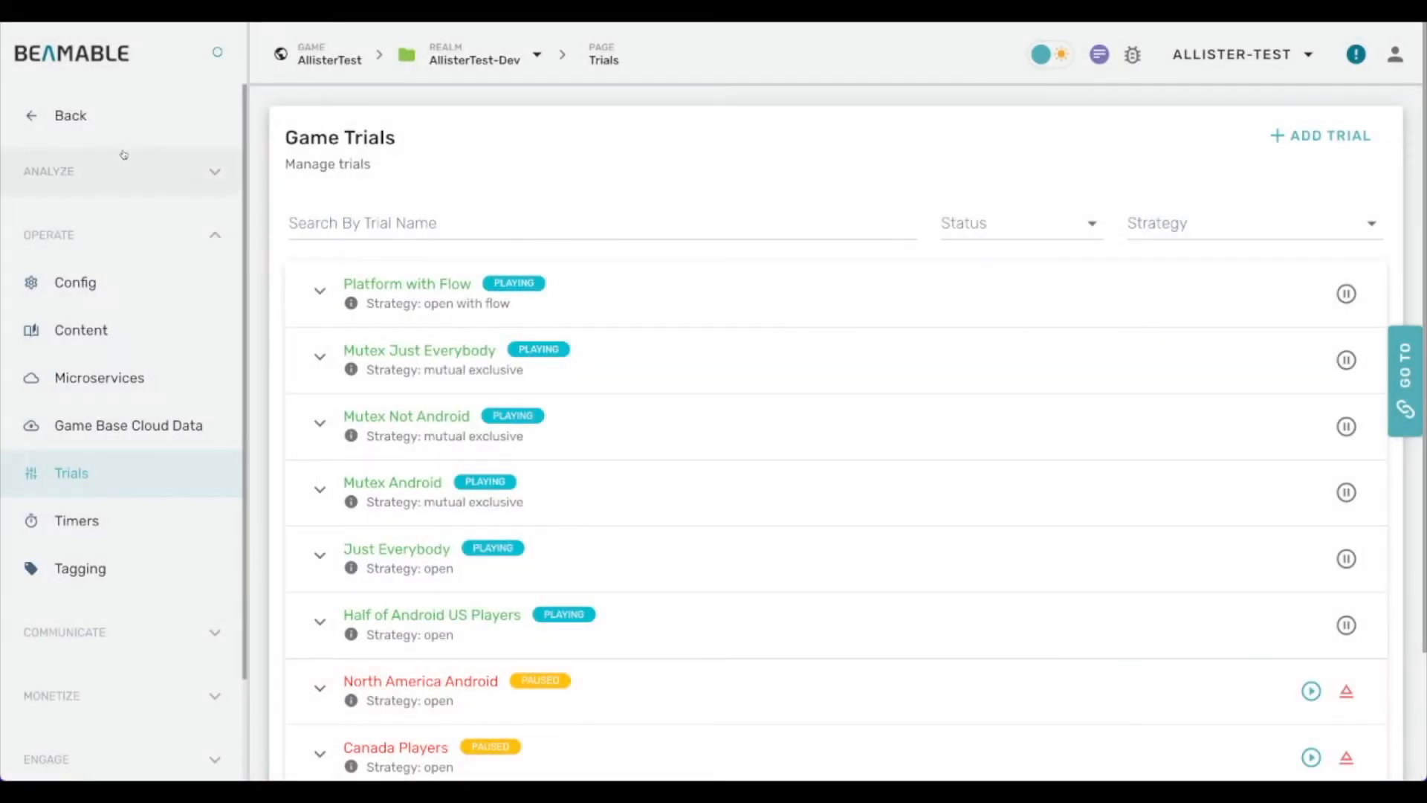
# Reopen the test game's dev realm and go to its Players list
pyautogui.click(113, 125)
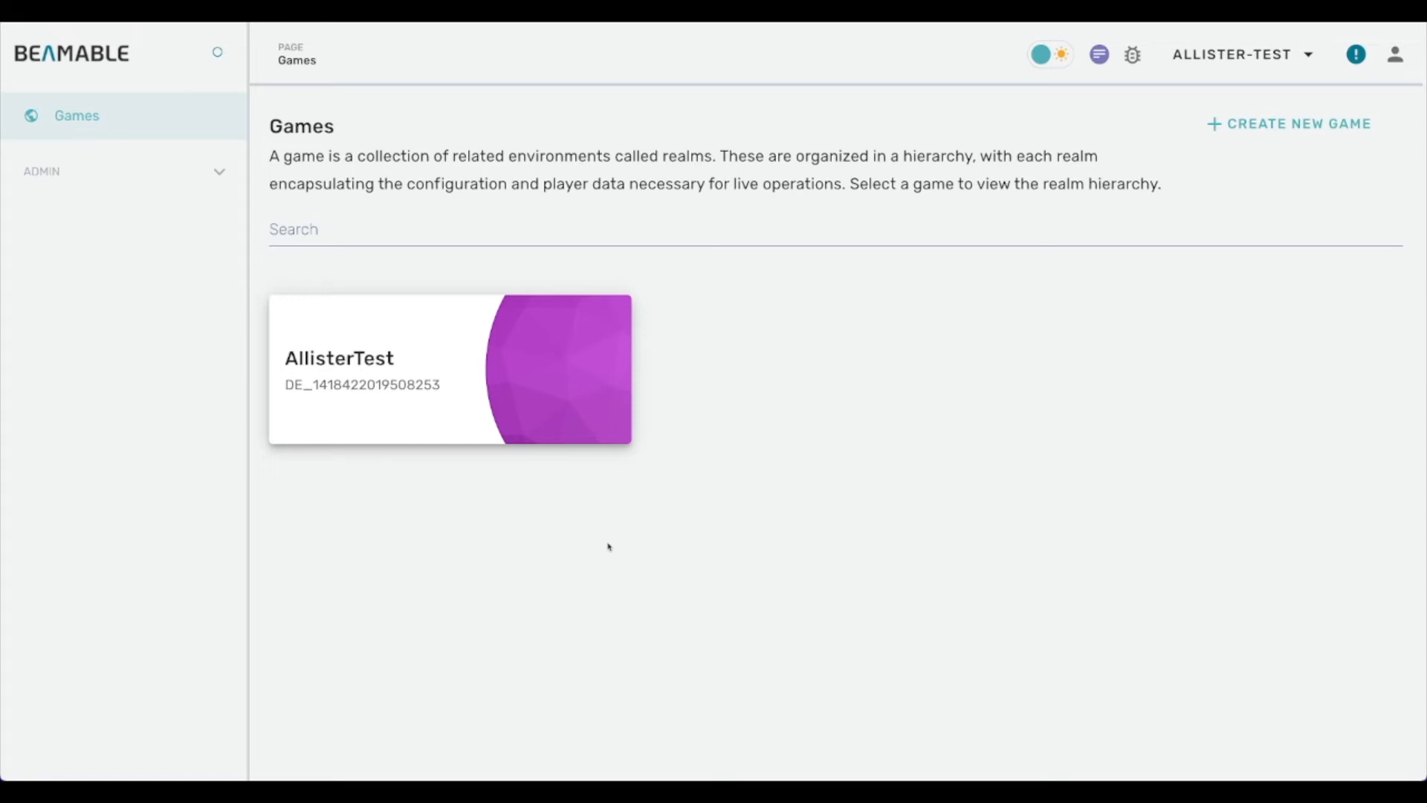
pyautogui.click(381, 373)
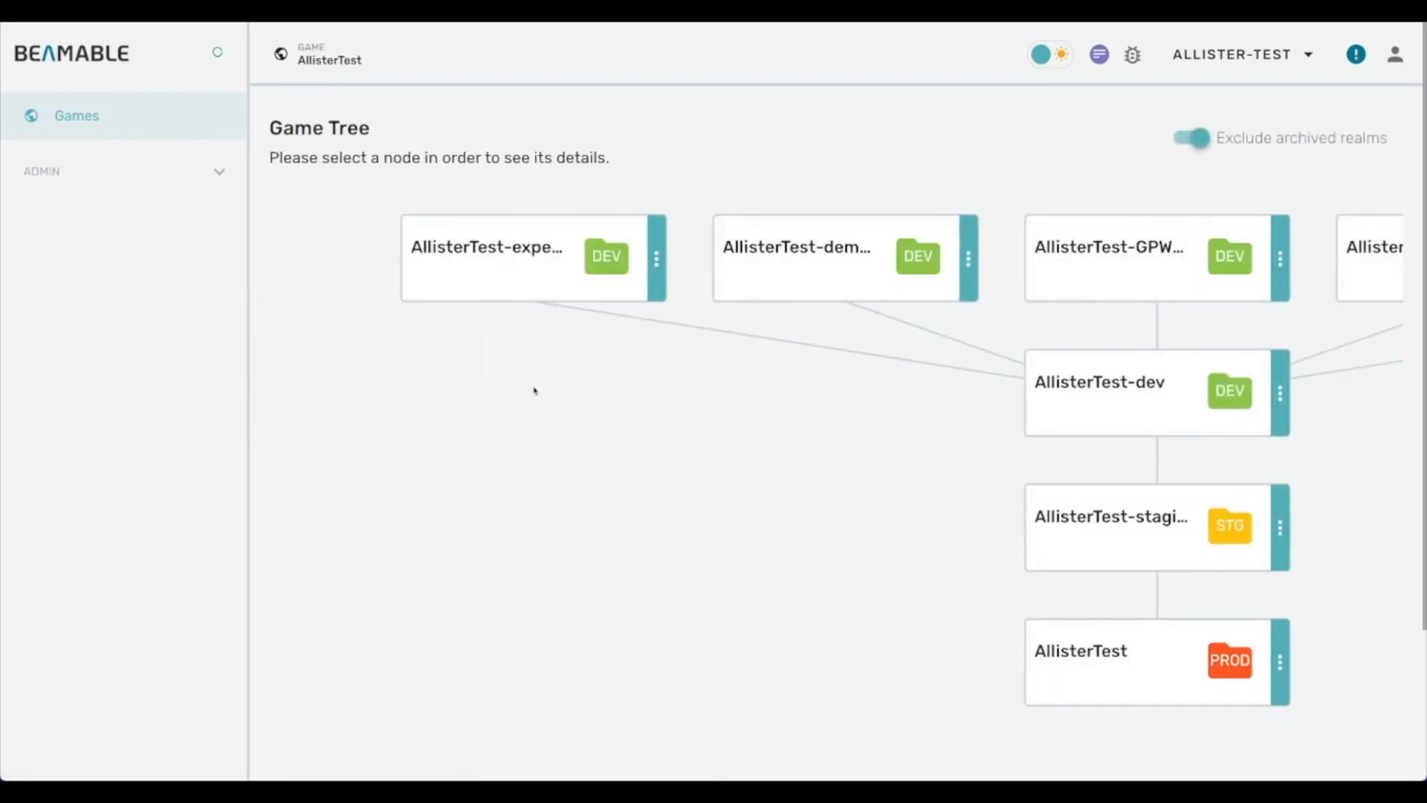
pyautogui.click(1149, 390)
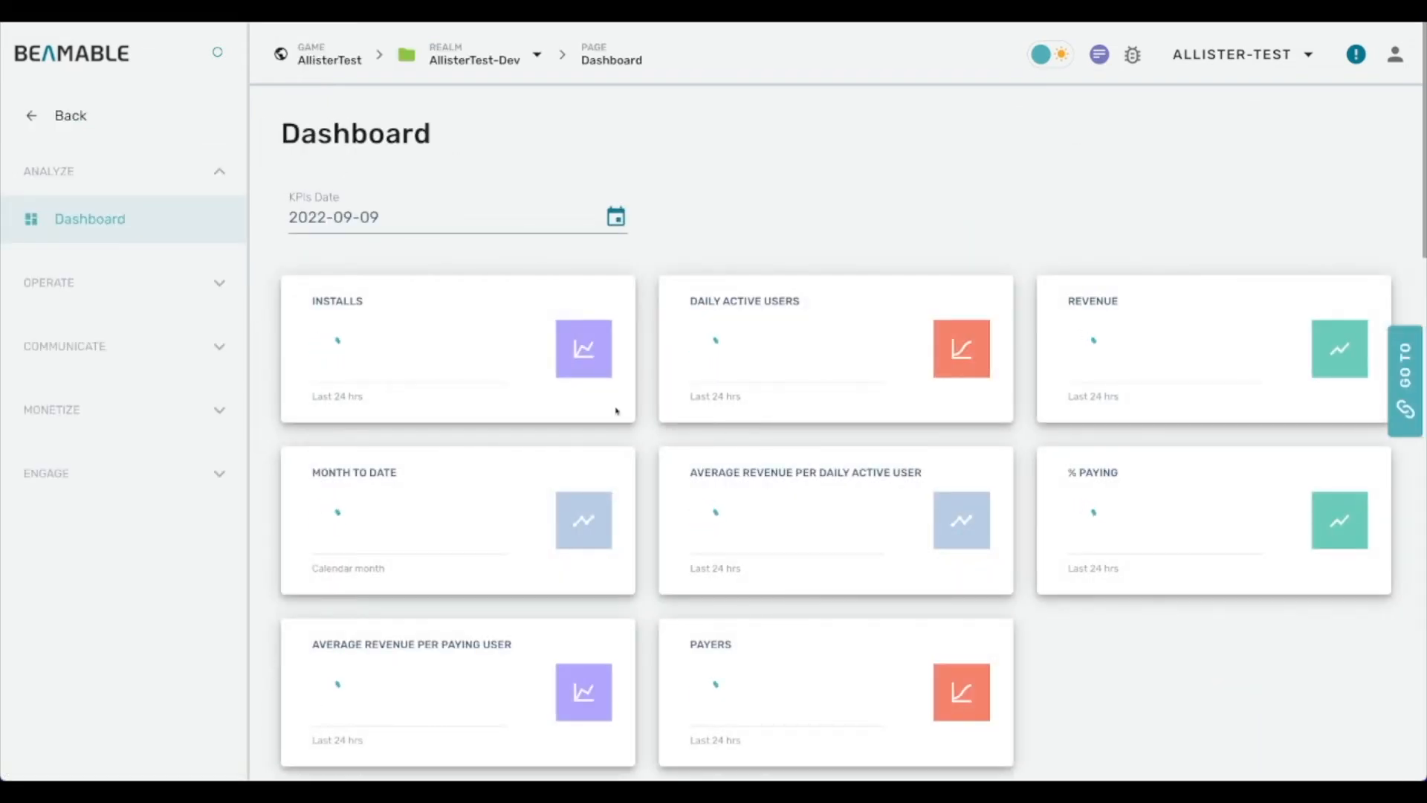
pyautogui.click(163, 280)
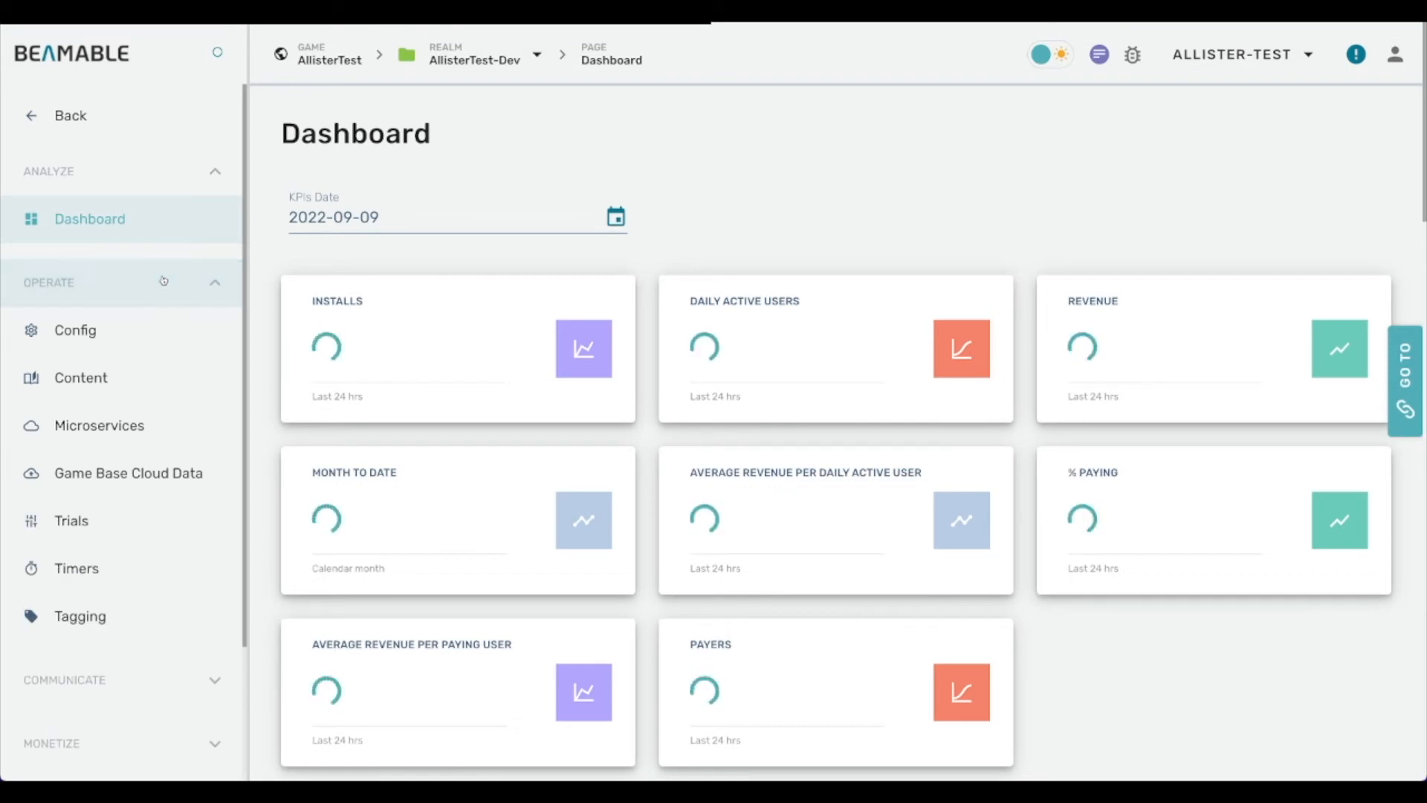
pyautogui.scroll(-2, 194, 425)
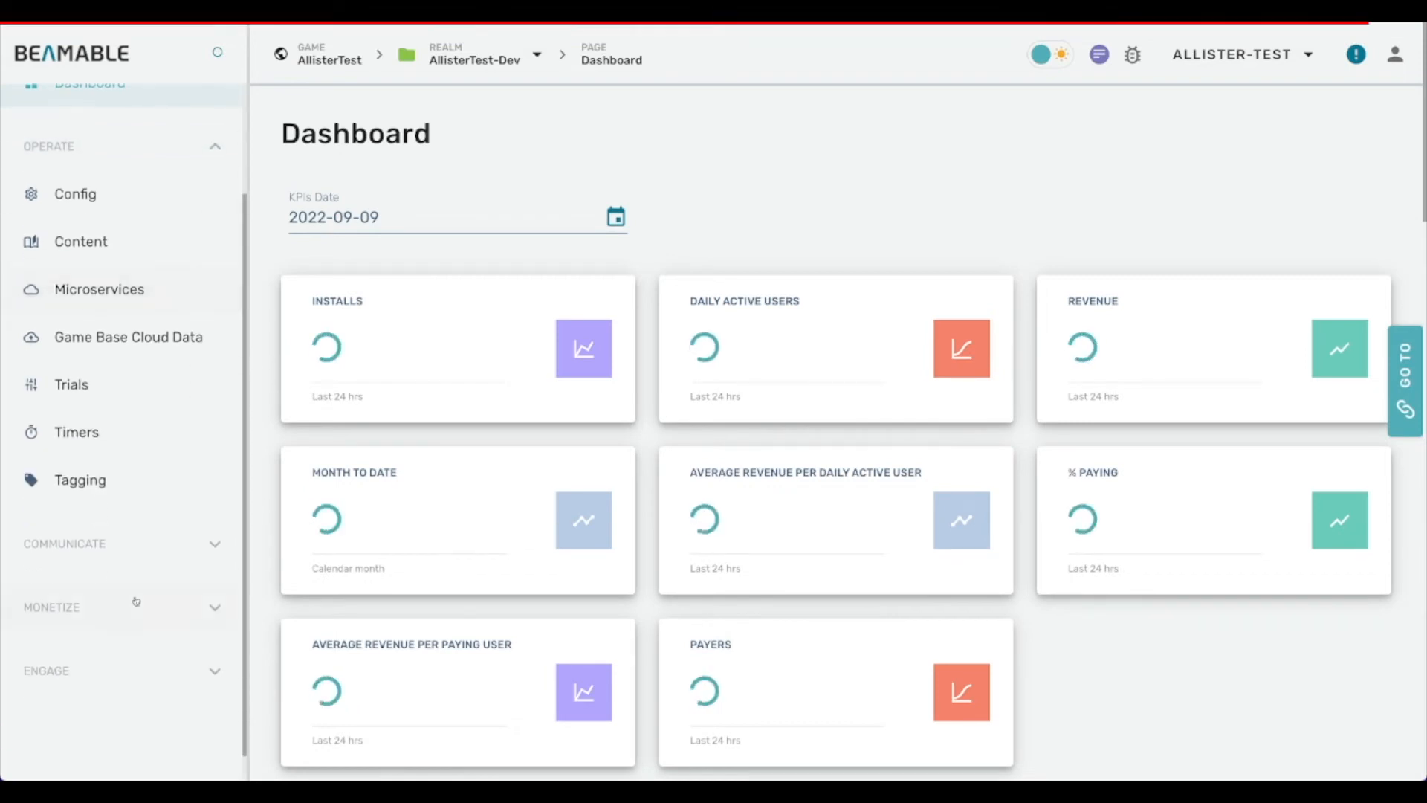
pyautogui.click(128, 671)
pyautogui.click(127, 706)
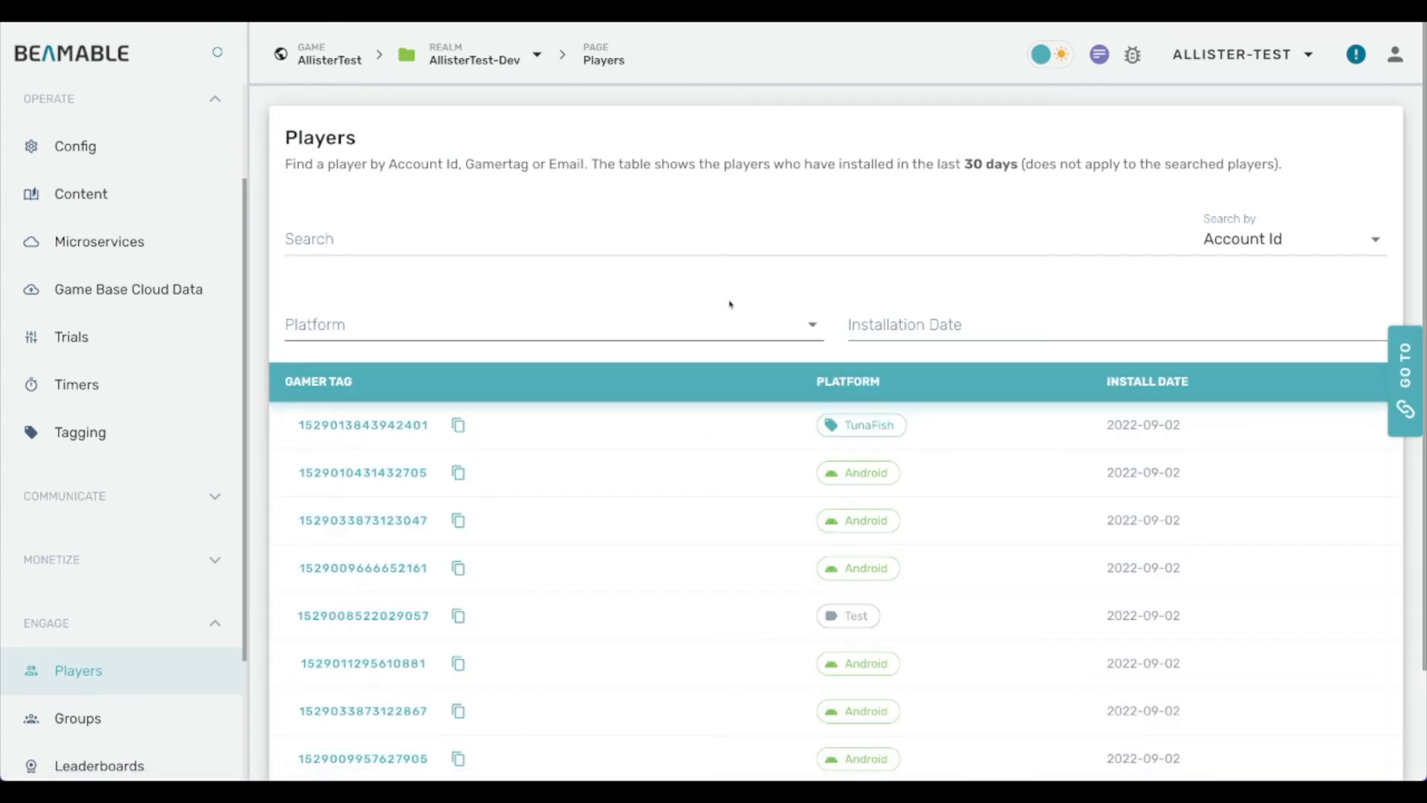
# Switch the player search to Stat and set its access and visibility to Client Public
pyautogui.click(1313, 248)
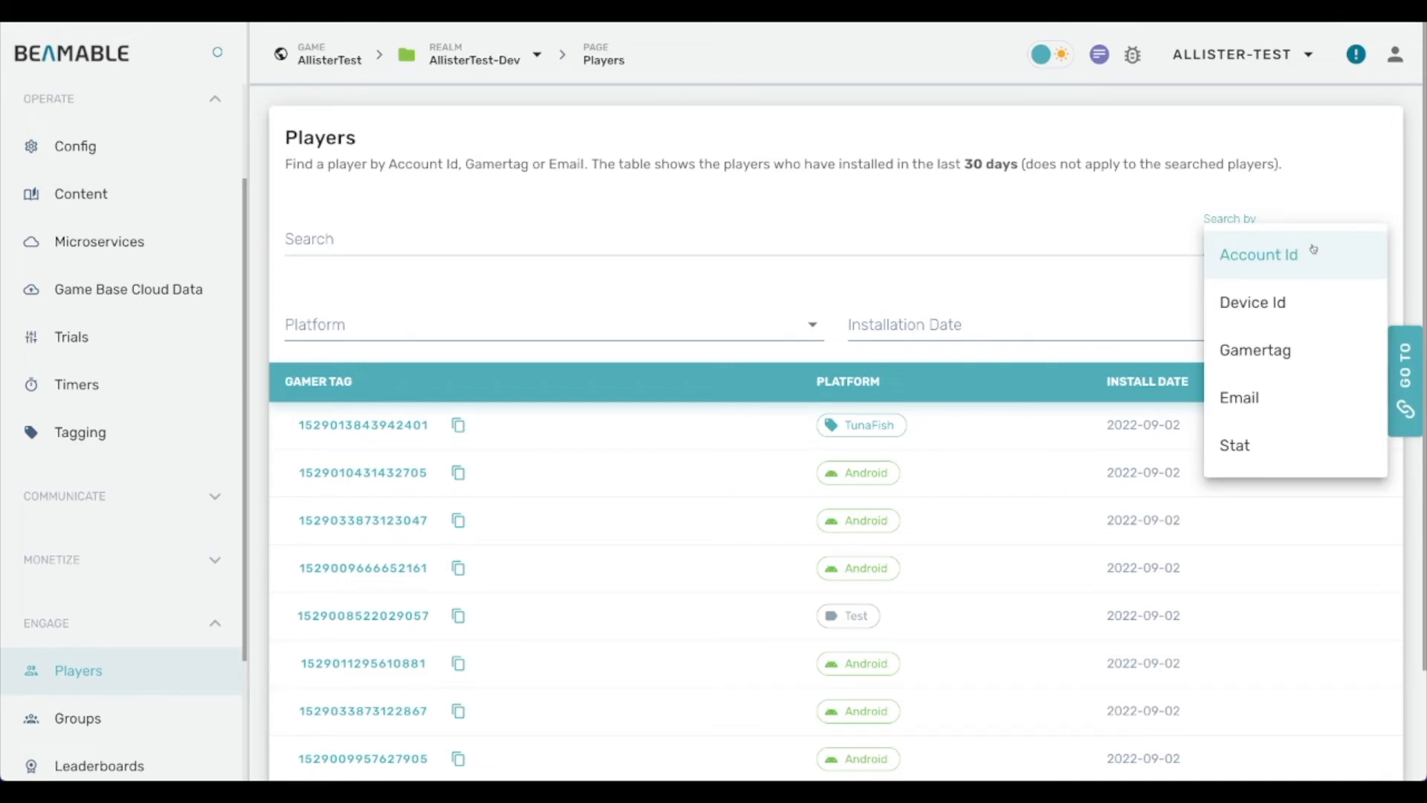
pyautogui.click(1272, 447)
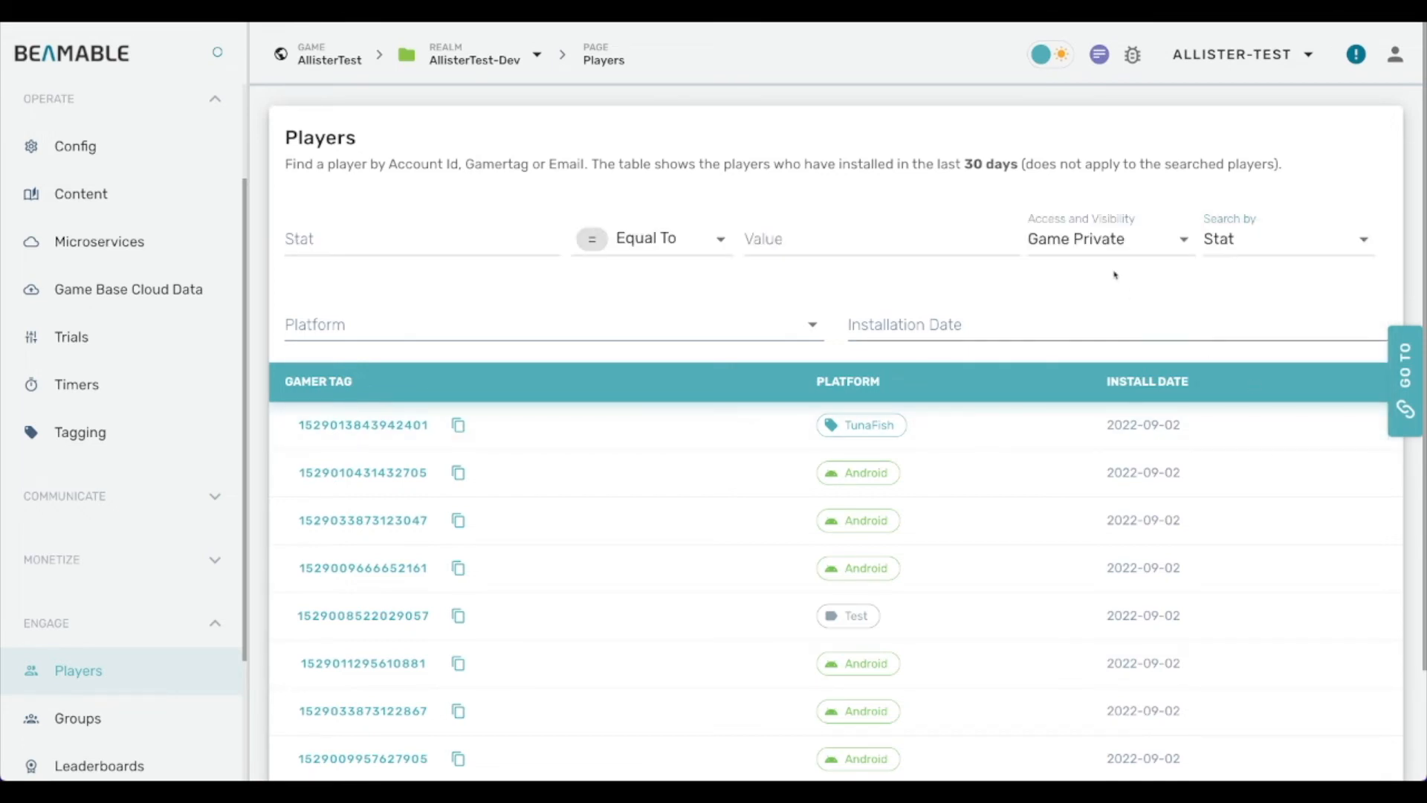
pyautogui.click(1128, 248)
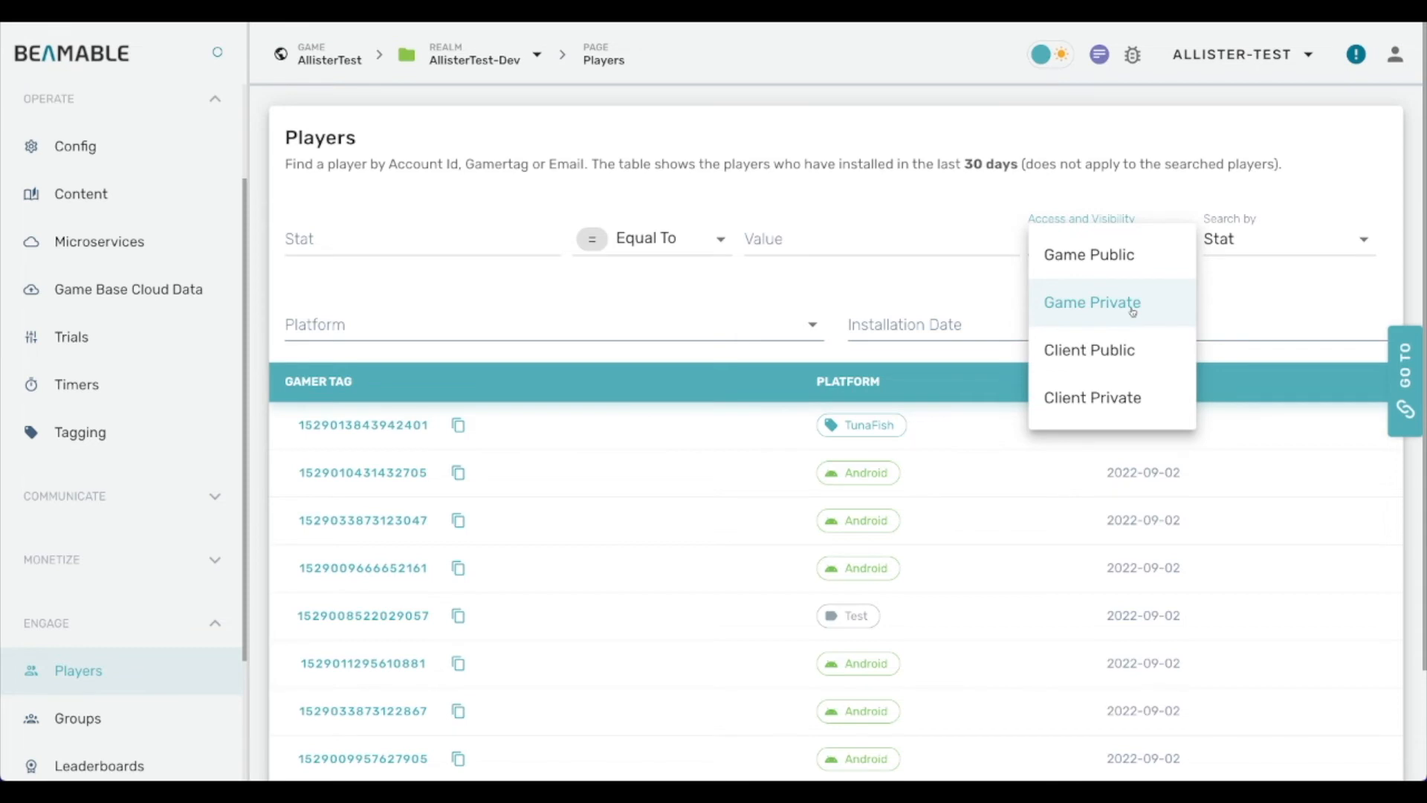
pyautogui.click(1117, 351)
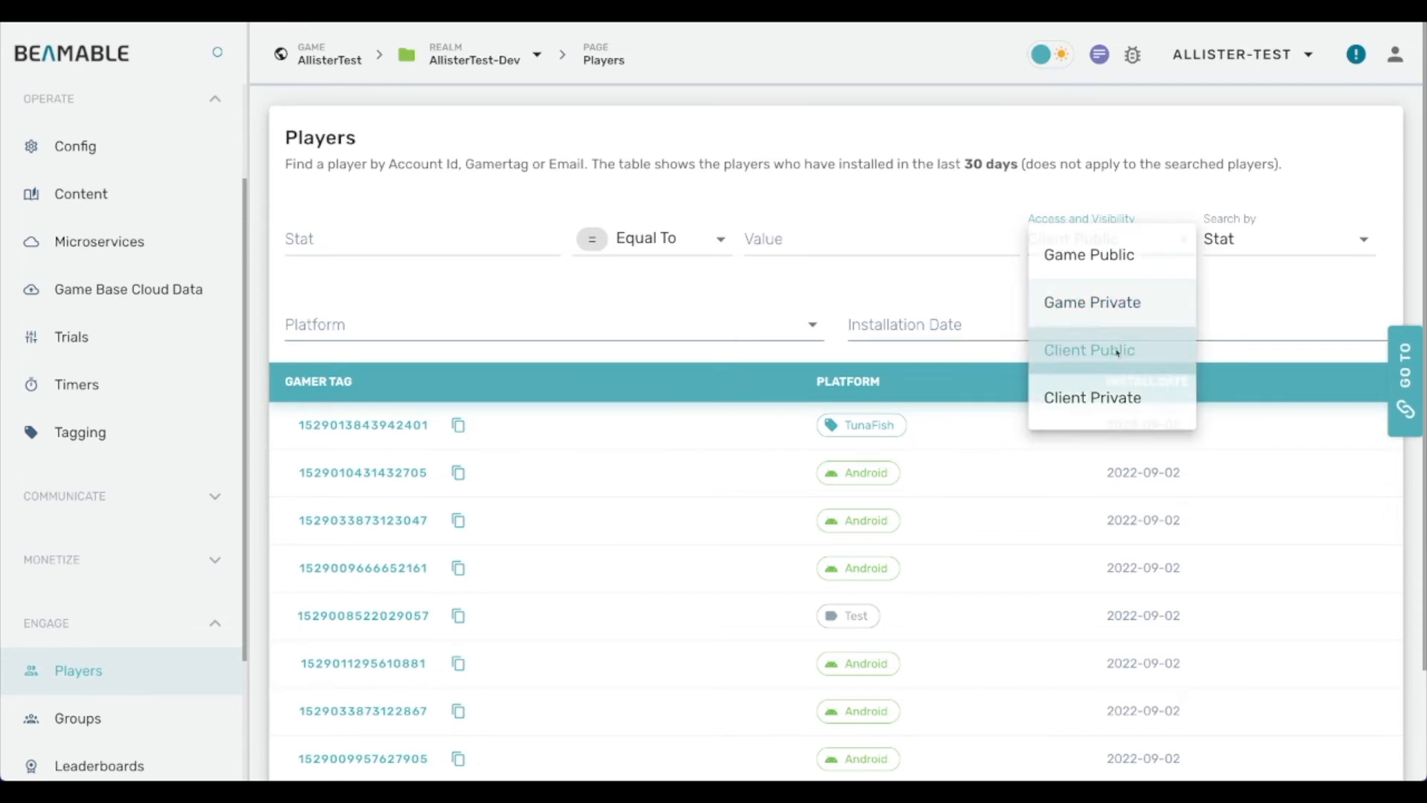
# Search for players whose alias stat equals the player's first name and open the matching player's profile
pyautogui.click(387, 241)
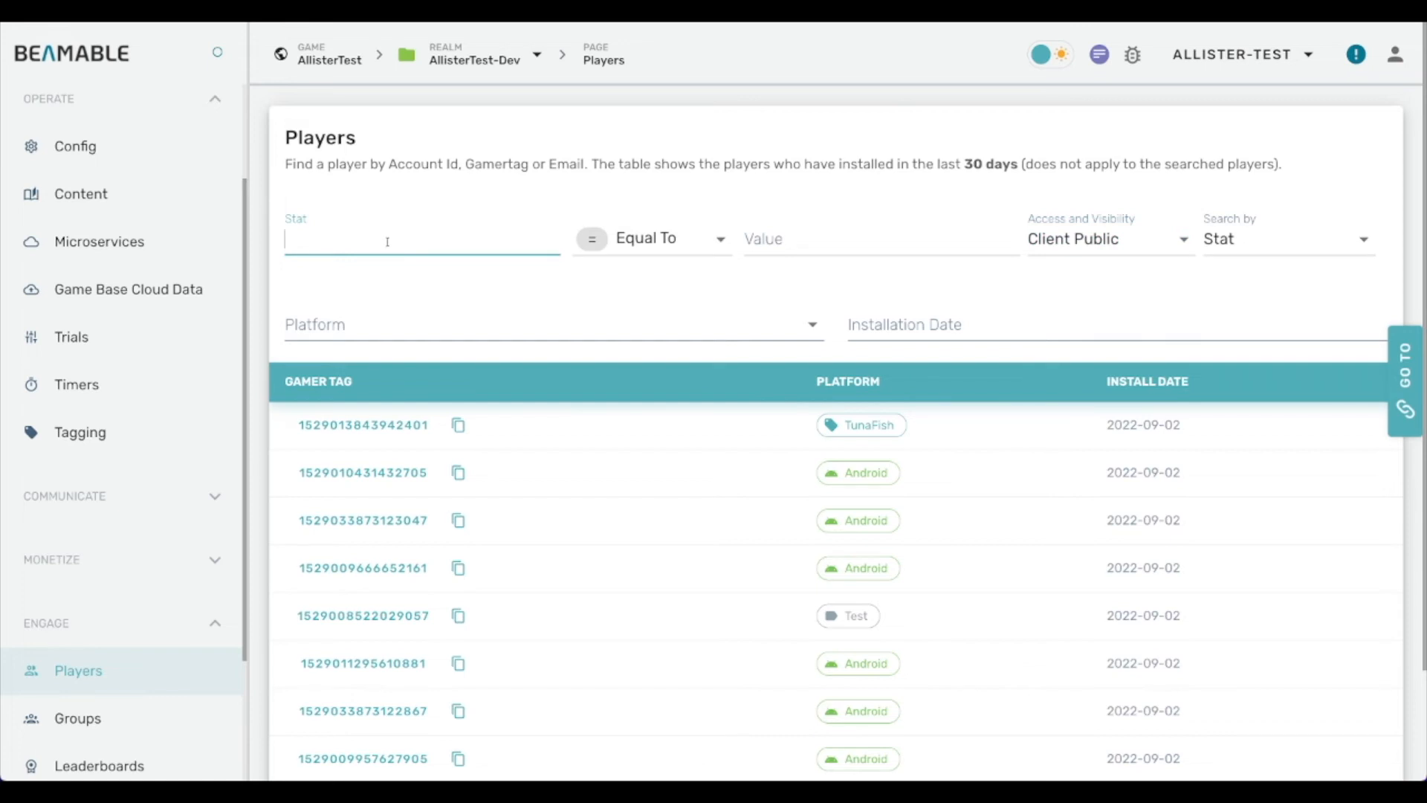
pyautogui.write('alias')
pyautogui.click(796, 238)
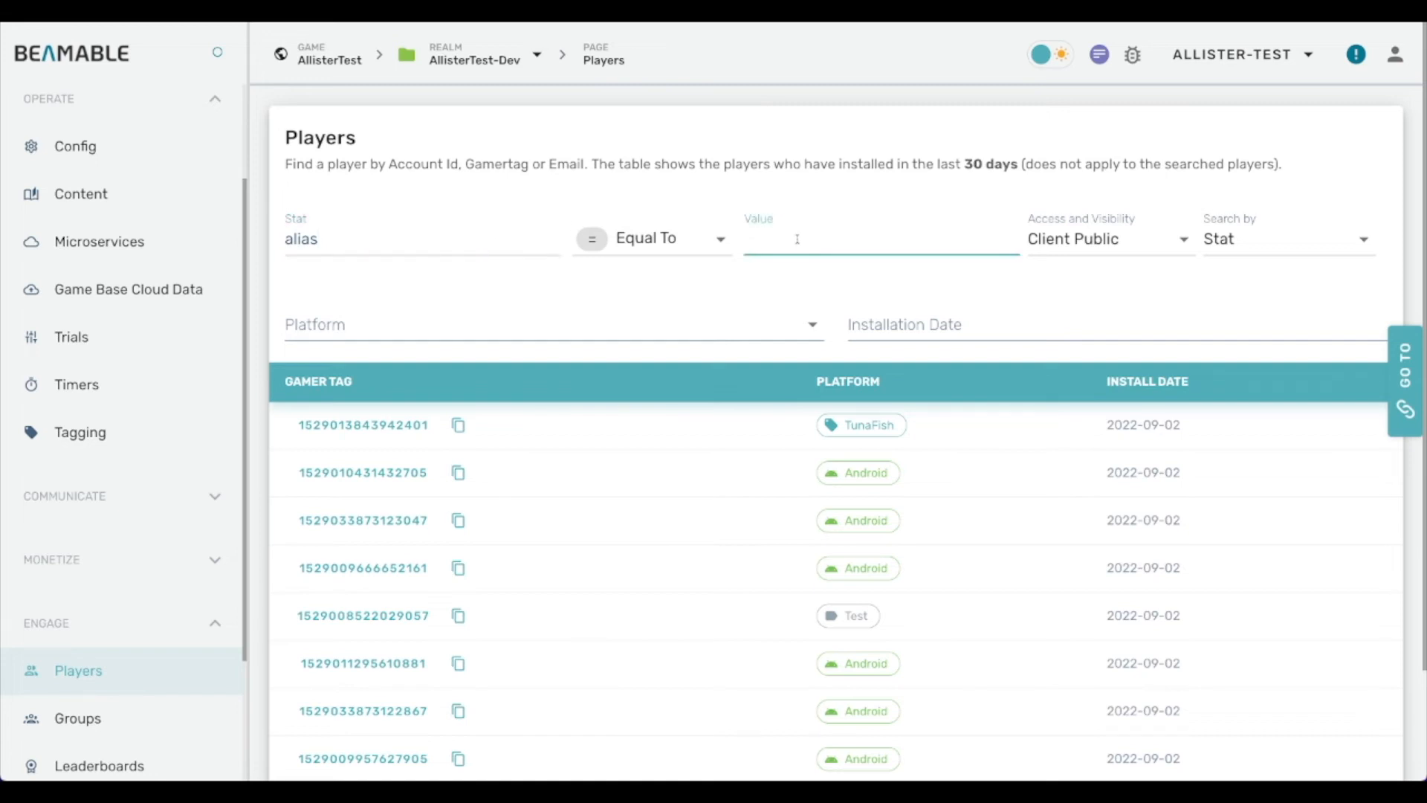
pyautogui.write('Allister')
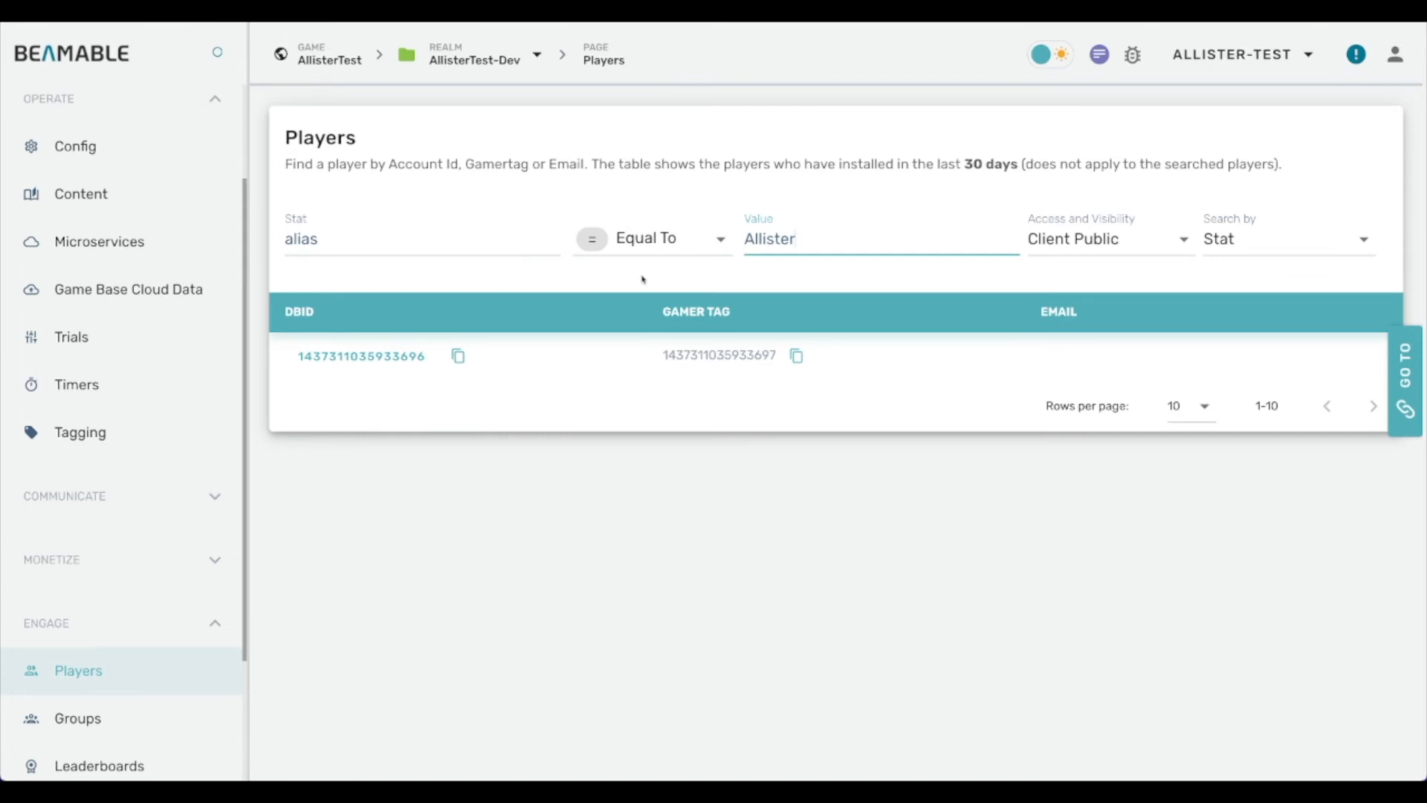
pyautogui.click(338, 357)
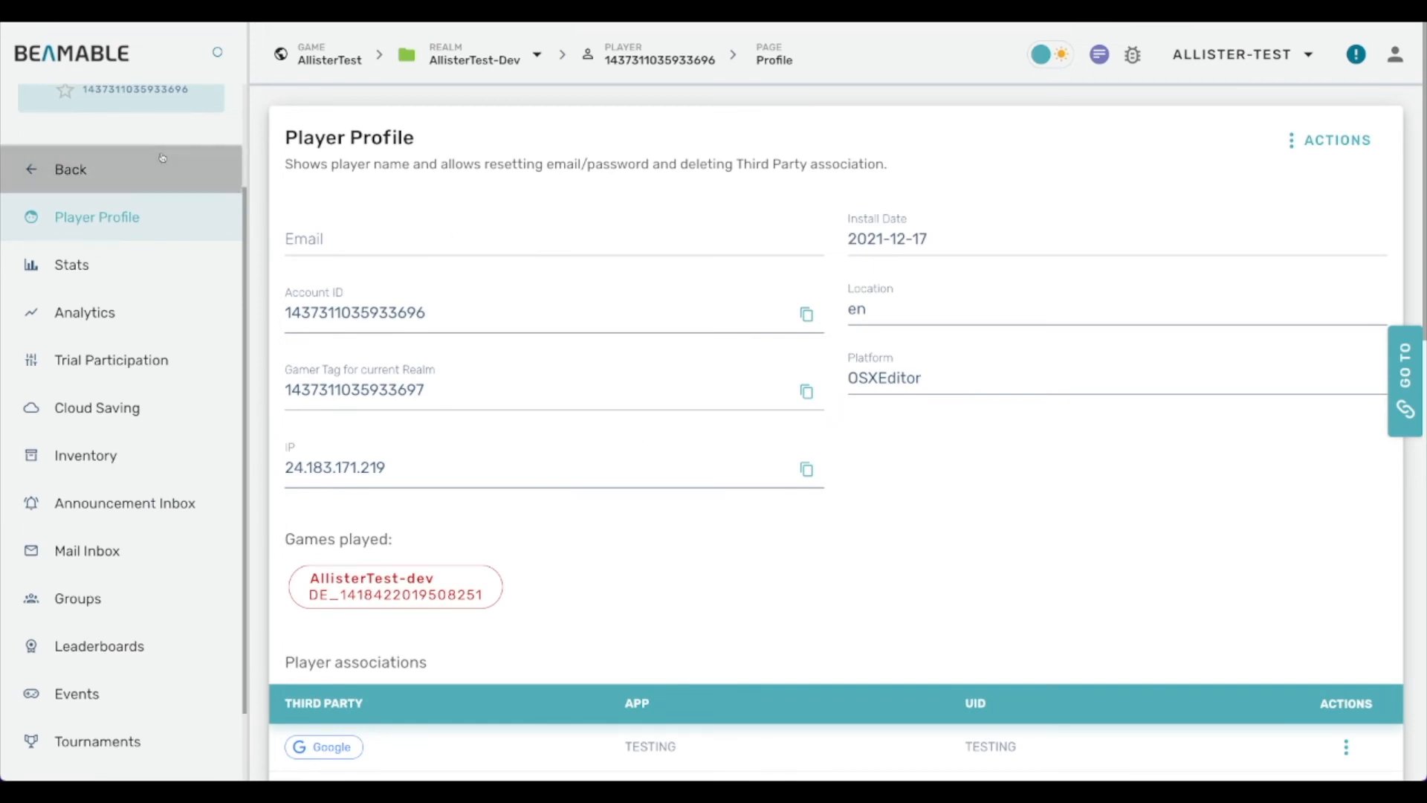
# Return to the Players list and search by the Game Private stat location equal to US
pyautogui.click(71, 169)
pyautogui.click(1265, 238)
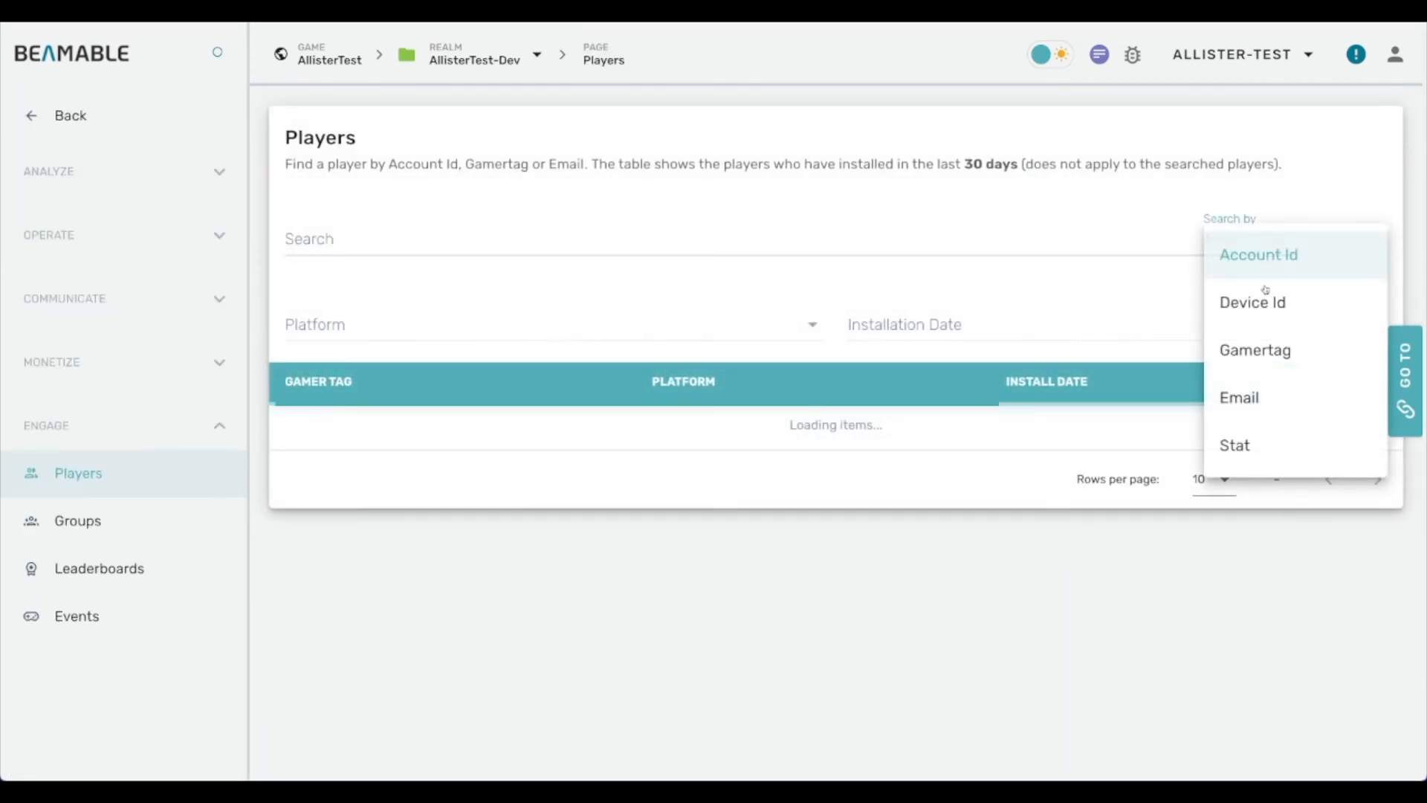
pyautogui.click(1272, 443)
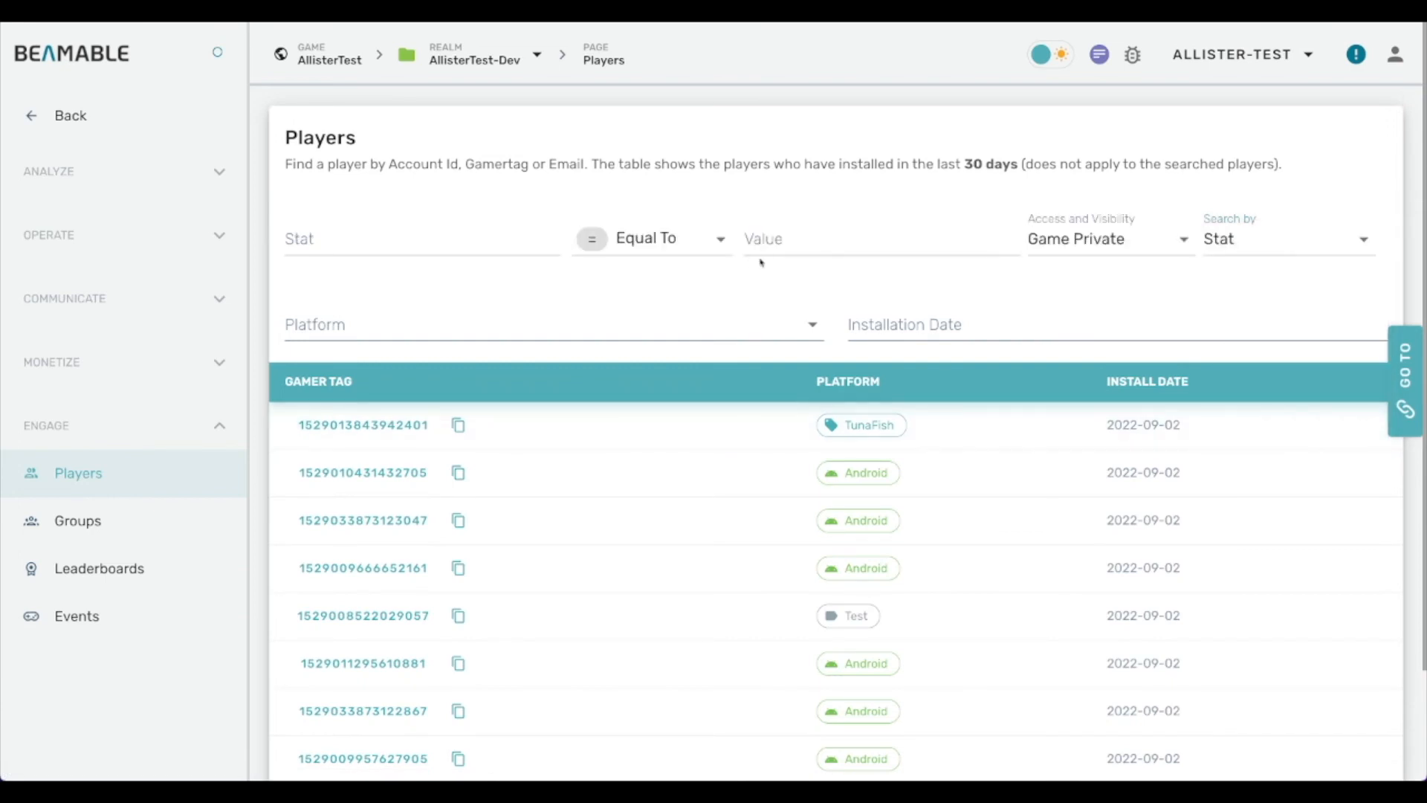
pyautogui.click(422, 246)
pyautogui.write('location')
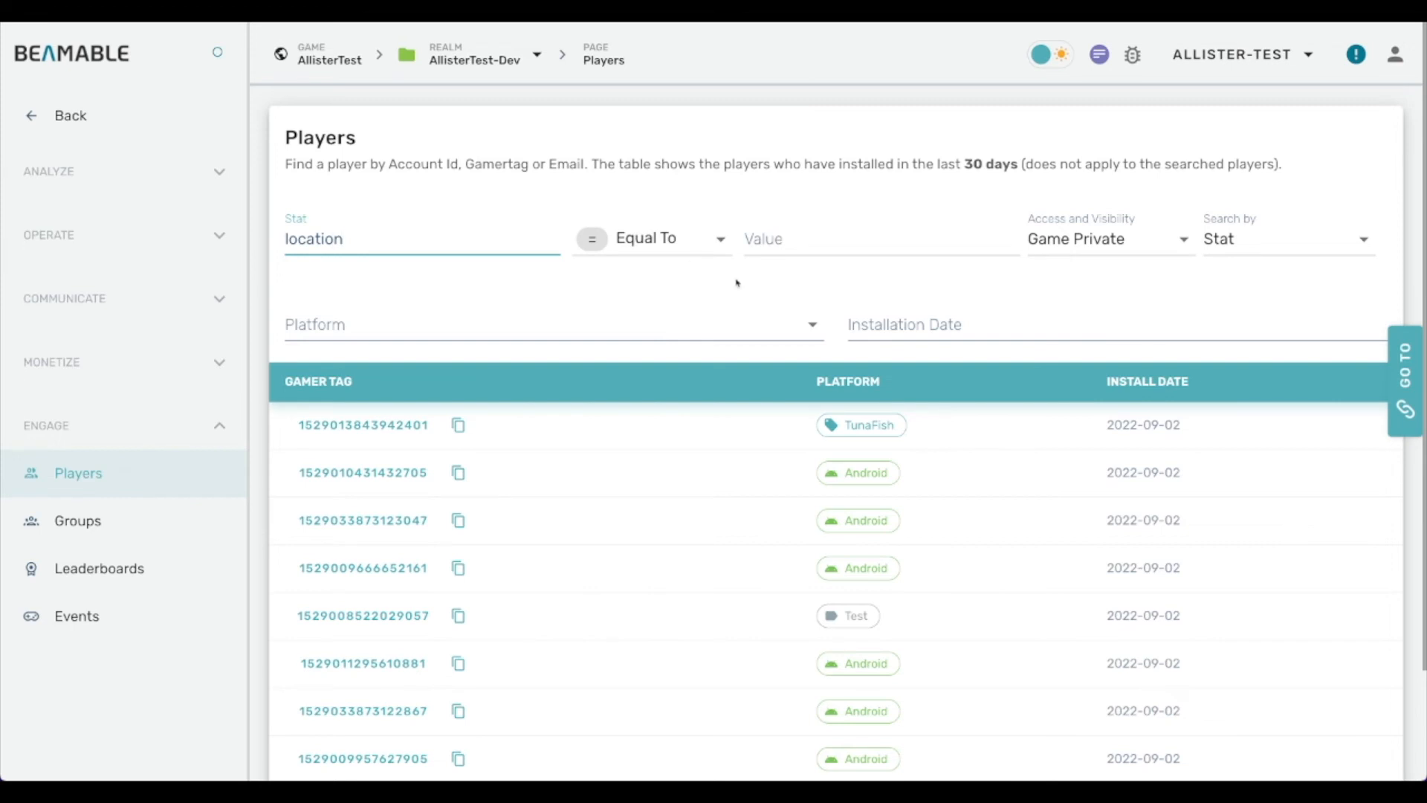
pyautogui.click(803, 238)
pyautogui.write('US')
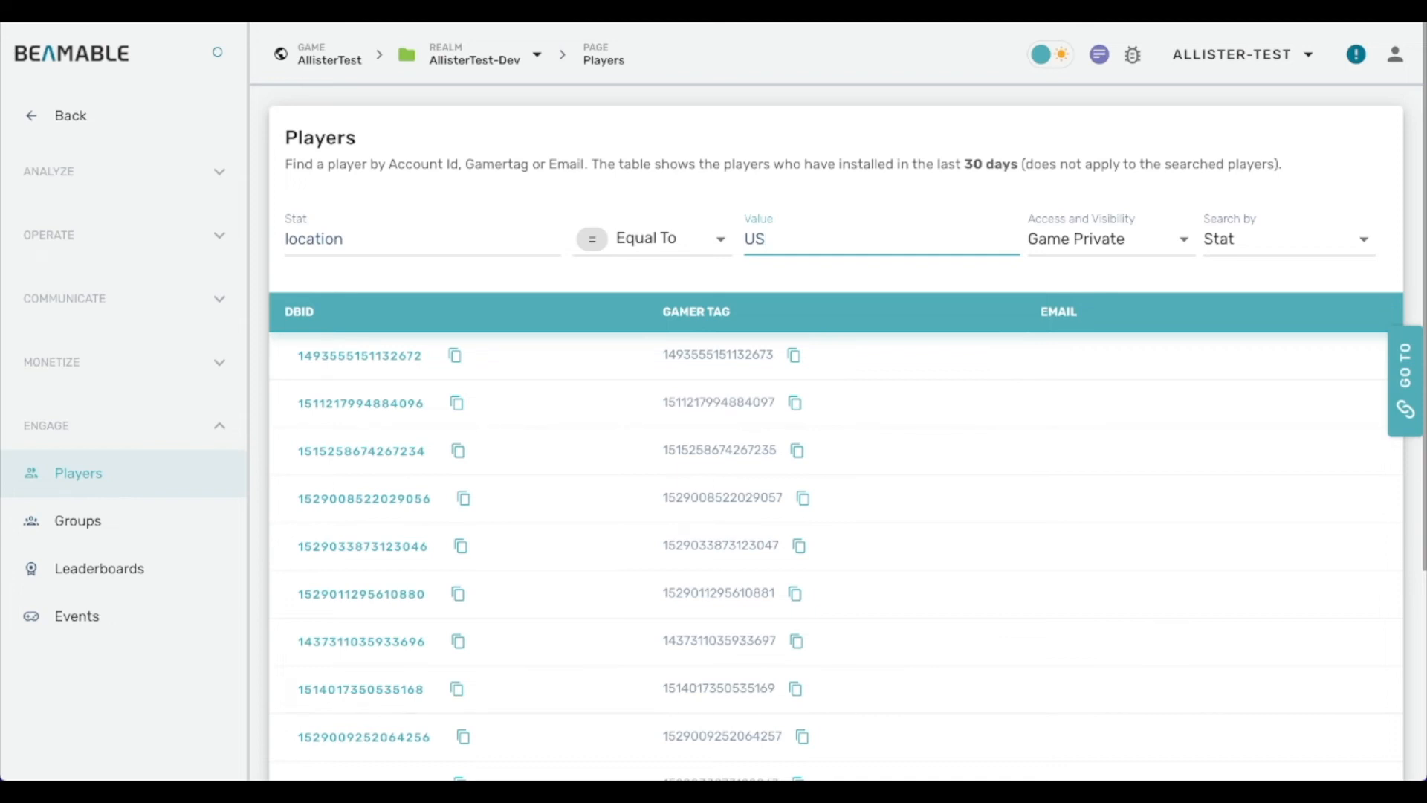
# Compare the location search under Client Public visibility and set the visibility back to Game Private
pyautogui.click(1148, 245)
pyautogui.click(1088, 369)
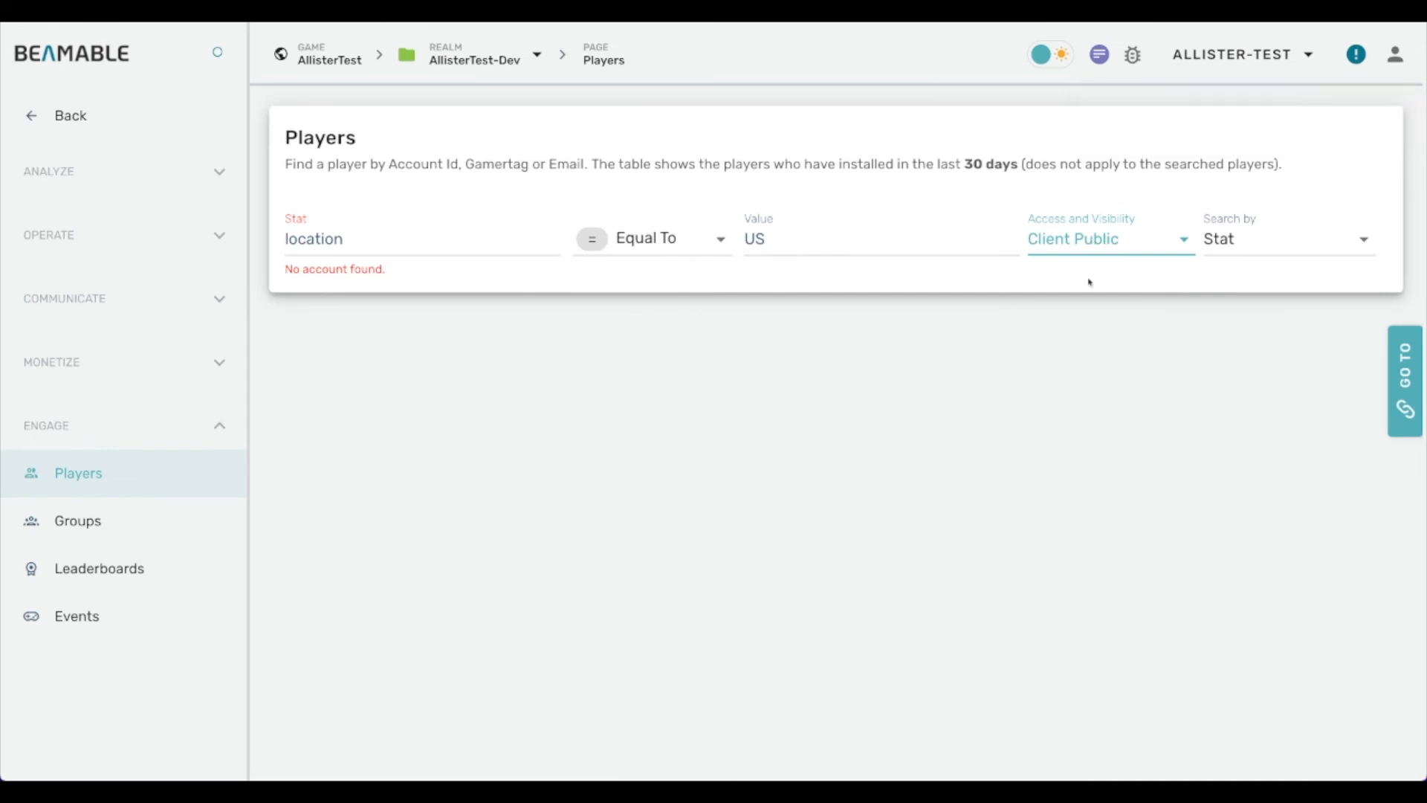
pyautogui.click(1108, 242)
pyautogui.click(1106, 315)
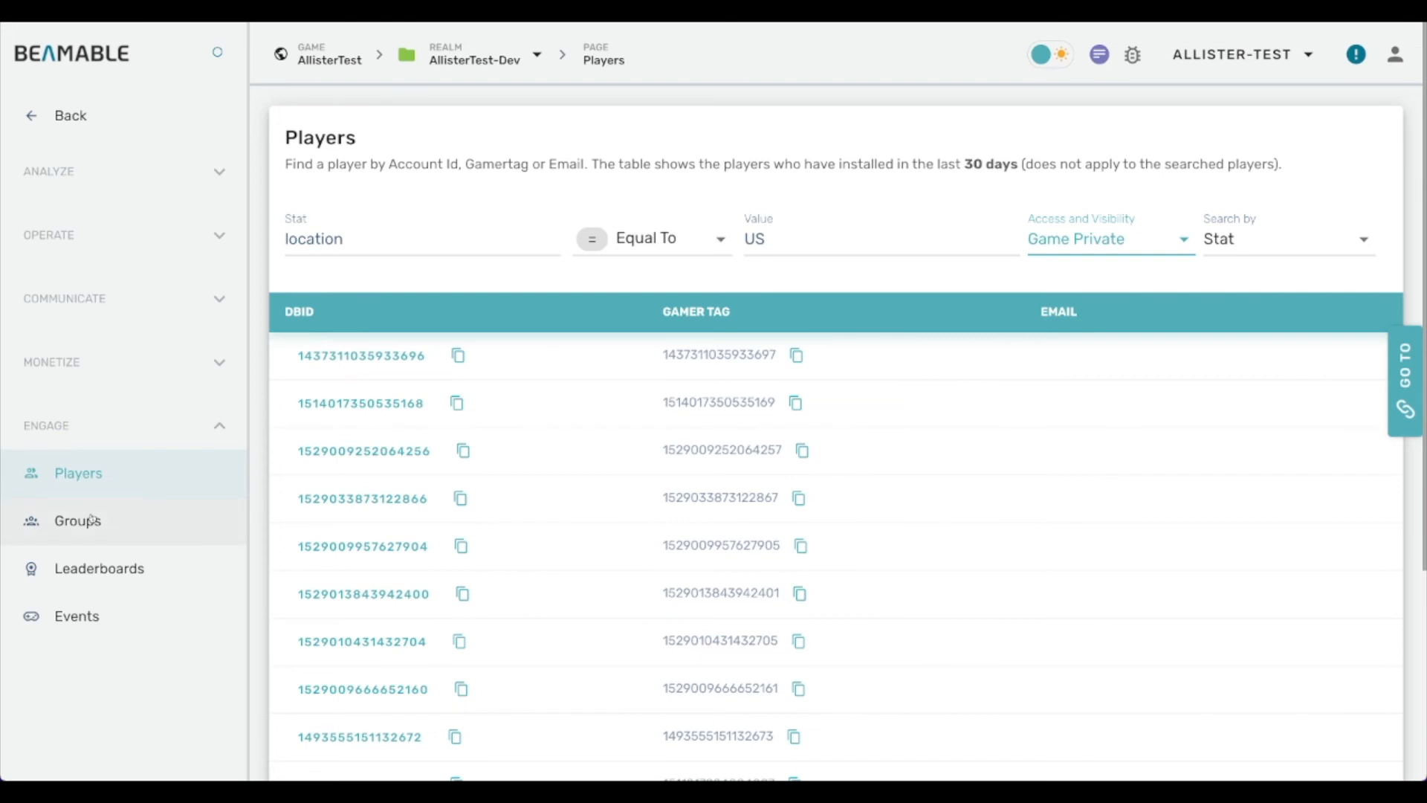
# Return to the games overview, open the test game's realm tree, and start Rollback Realm for its dev realm
pyautogui.click(106, 118)
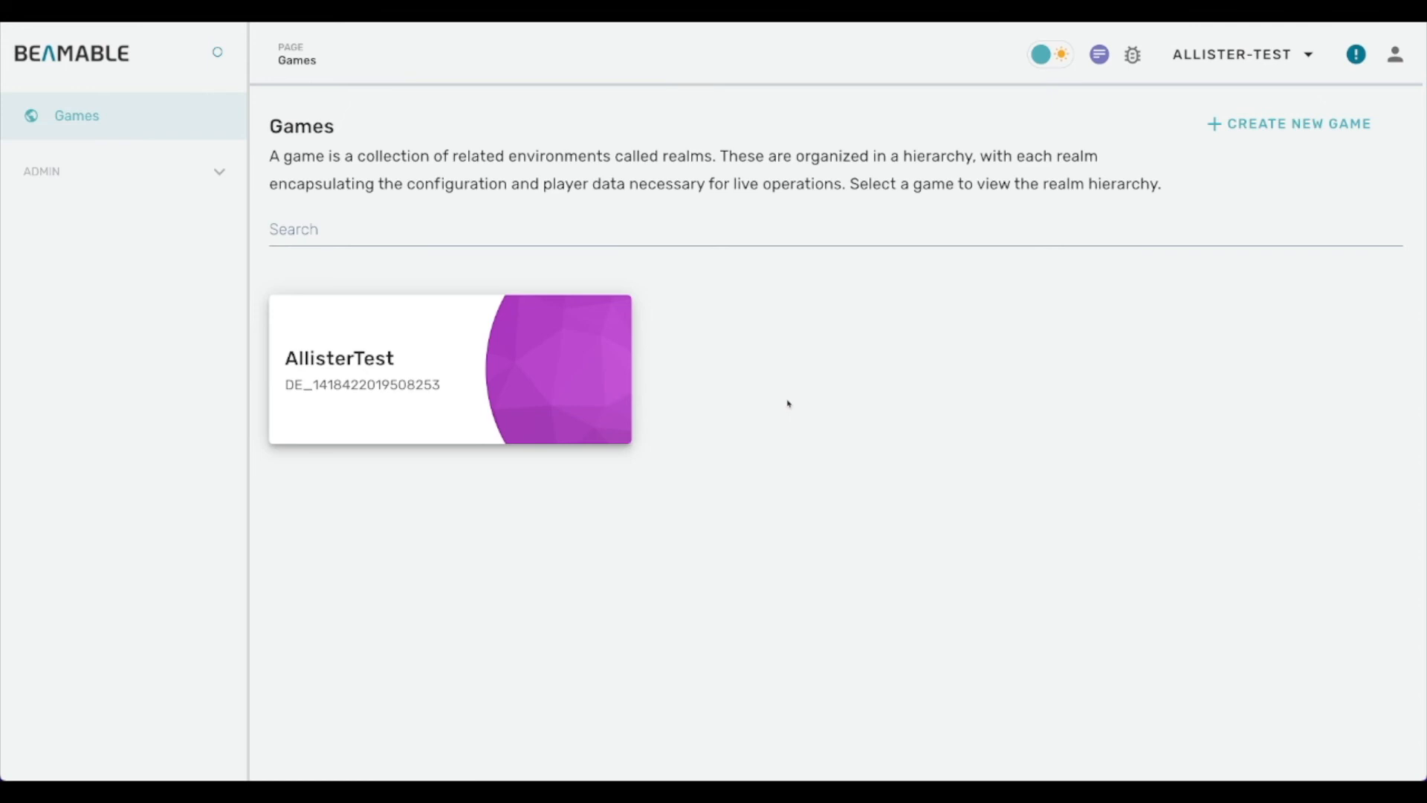
pyautogui.click(405, 352)
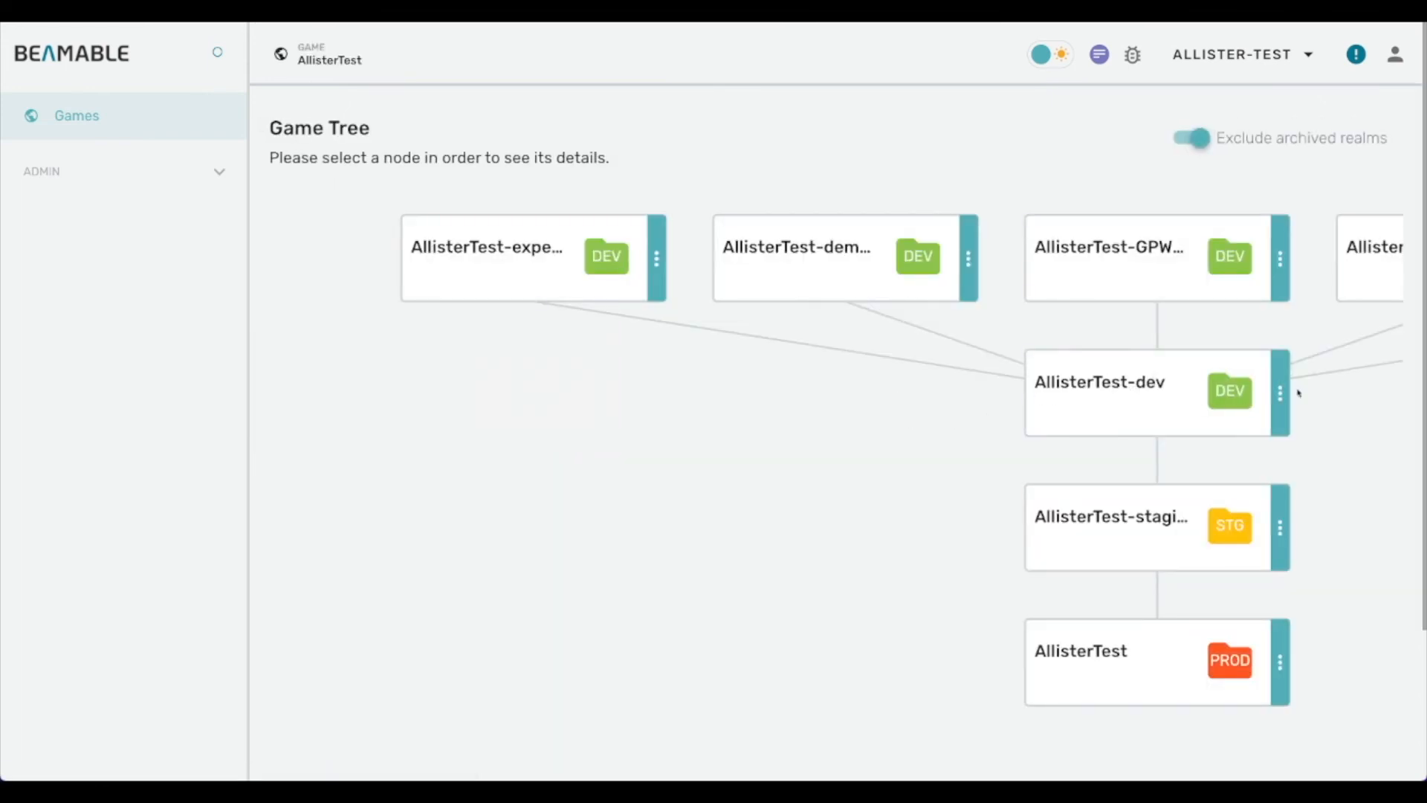
pyautogui.click(1279, 400)
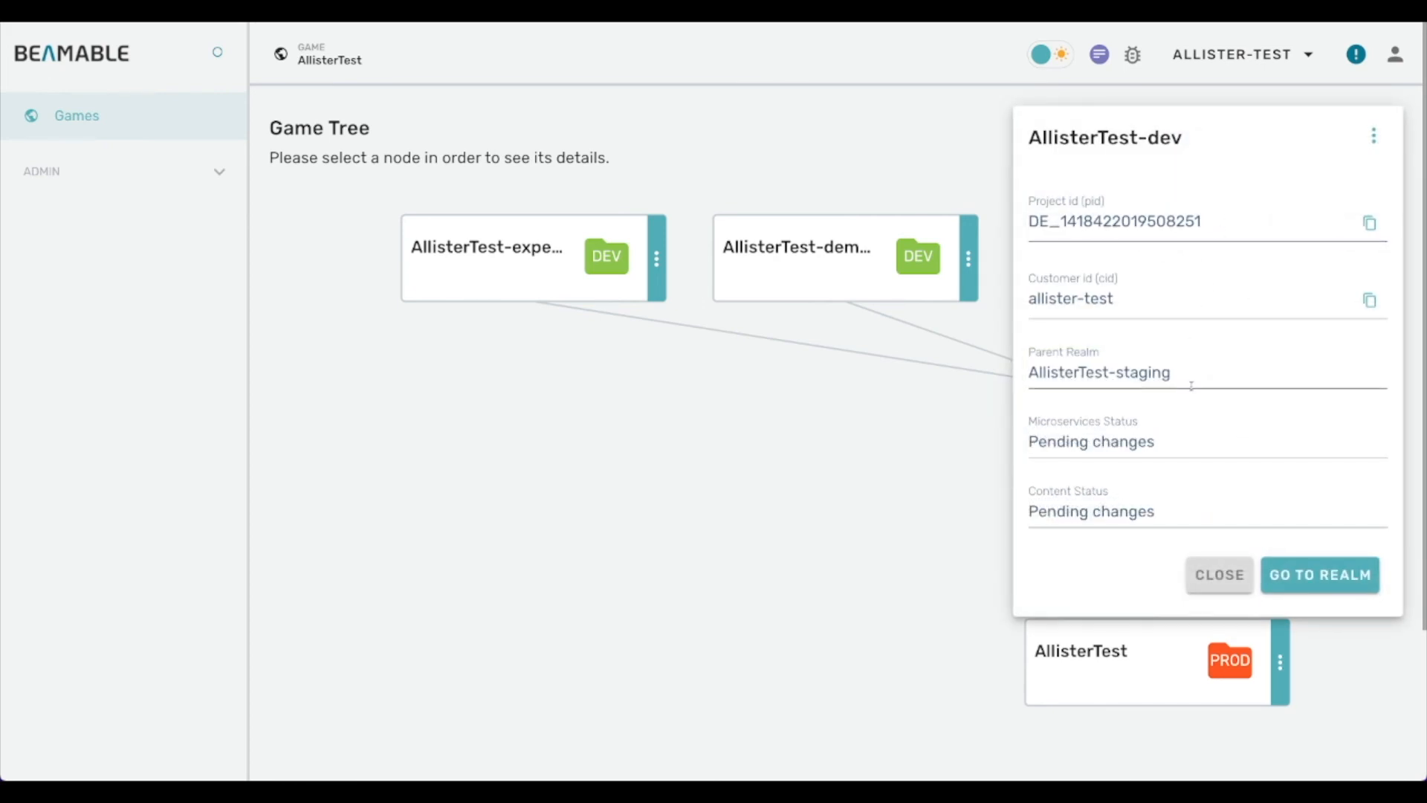
pyautogui.click(1206, 574)
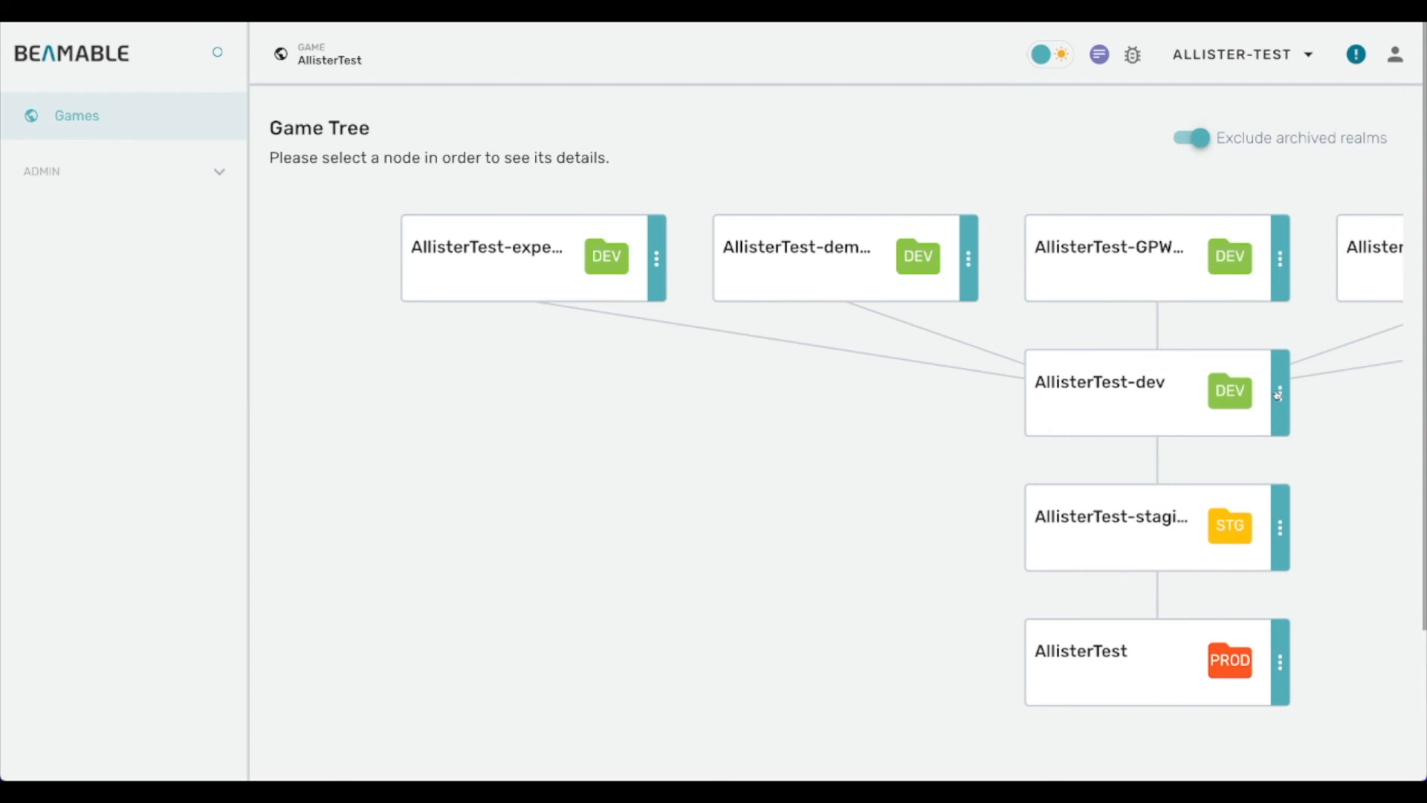
pyautogui.click(1280, 396)
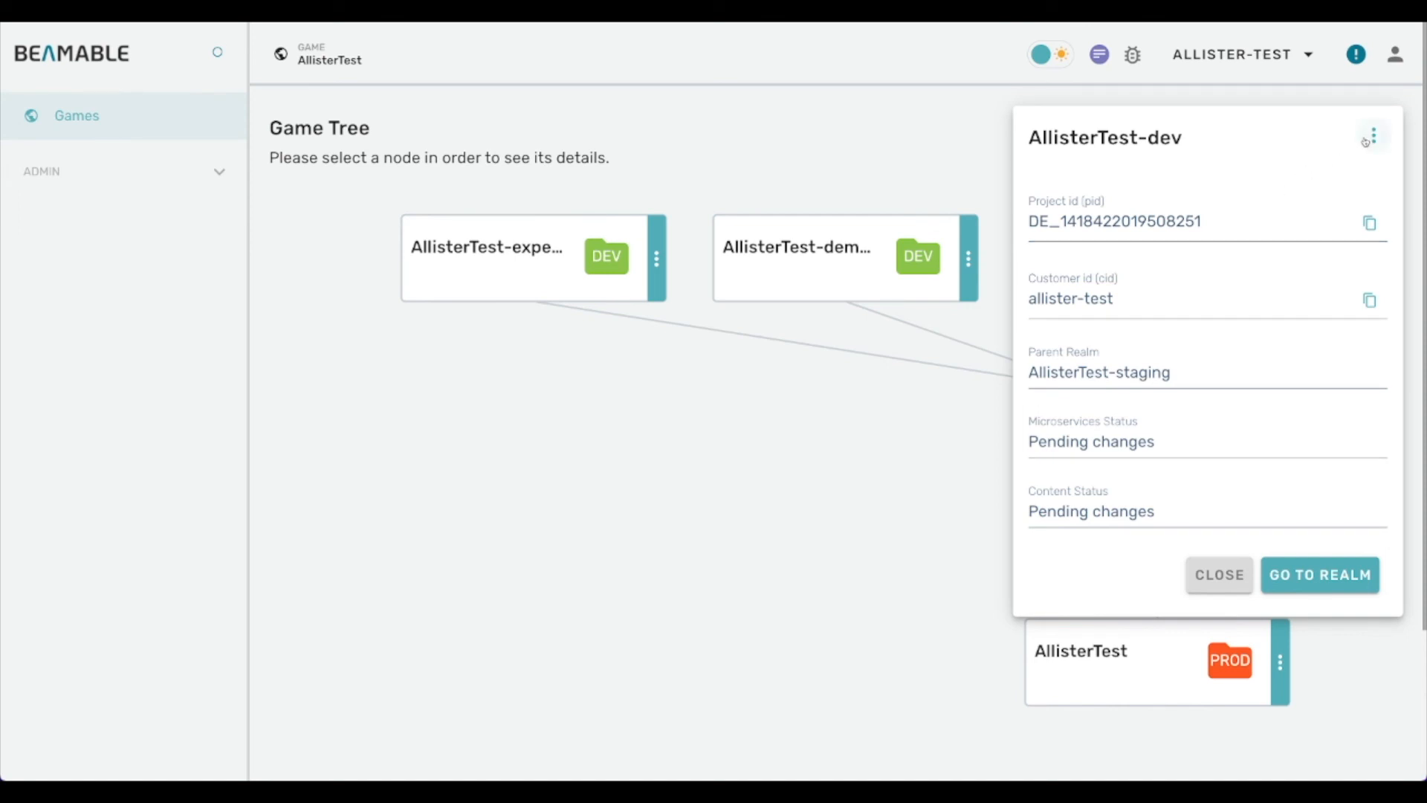
pyautogui.click(1373, 135)
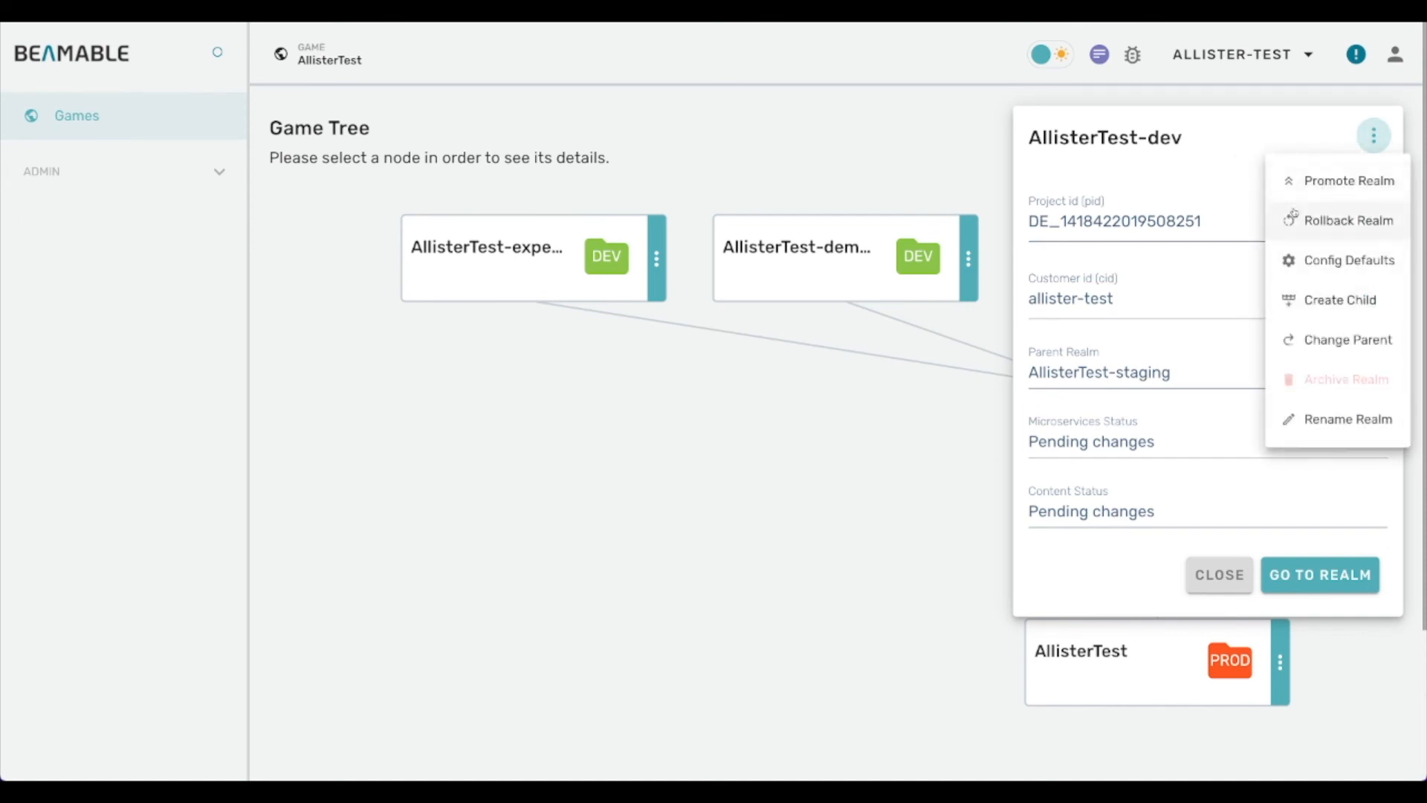
pyautogui.click(1324, 221)
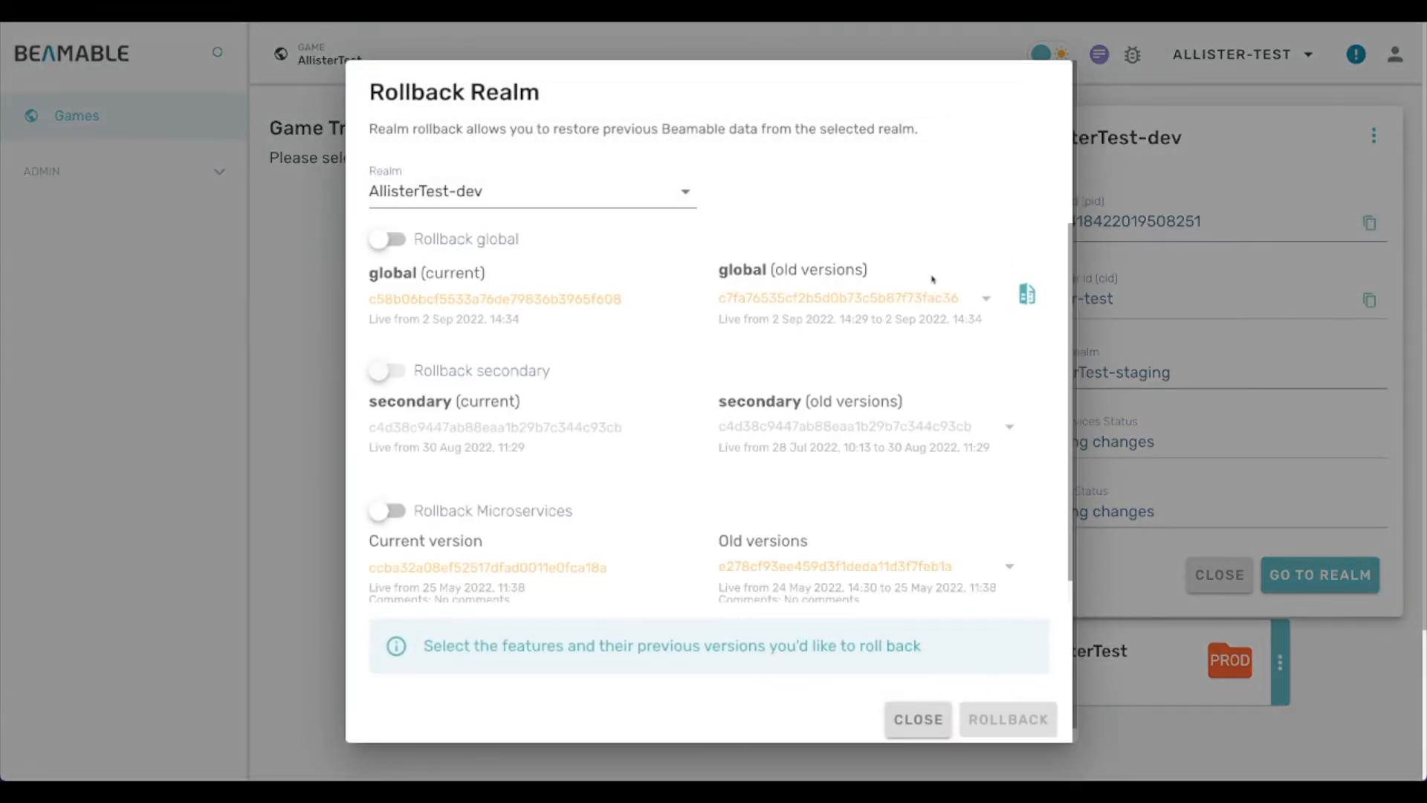
# Examine the old versions available for rolling back the realm's global content, keeping the current selection
pyautogui.click(985, 298)
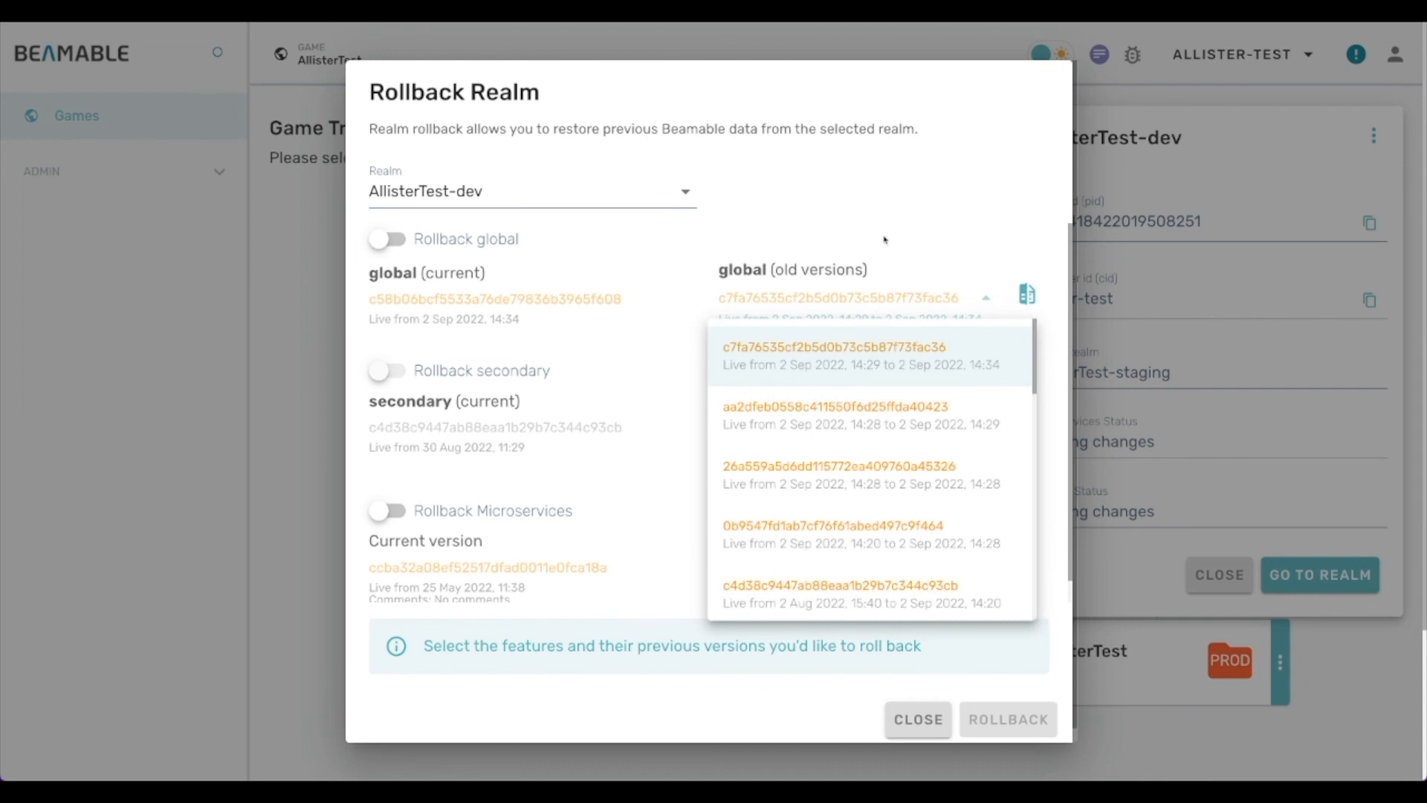
pyautogui.scroll(-3, 852, 510)
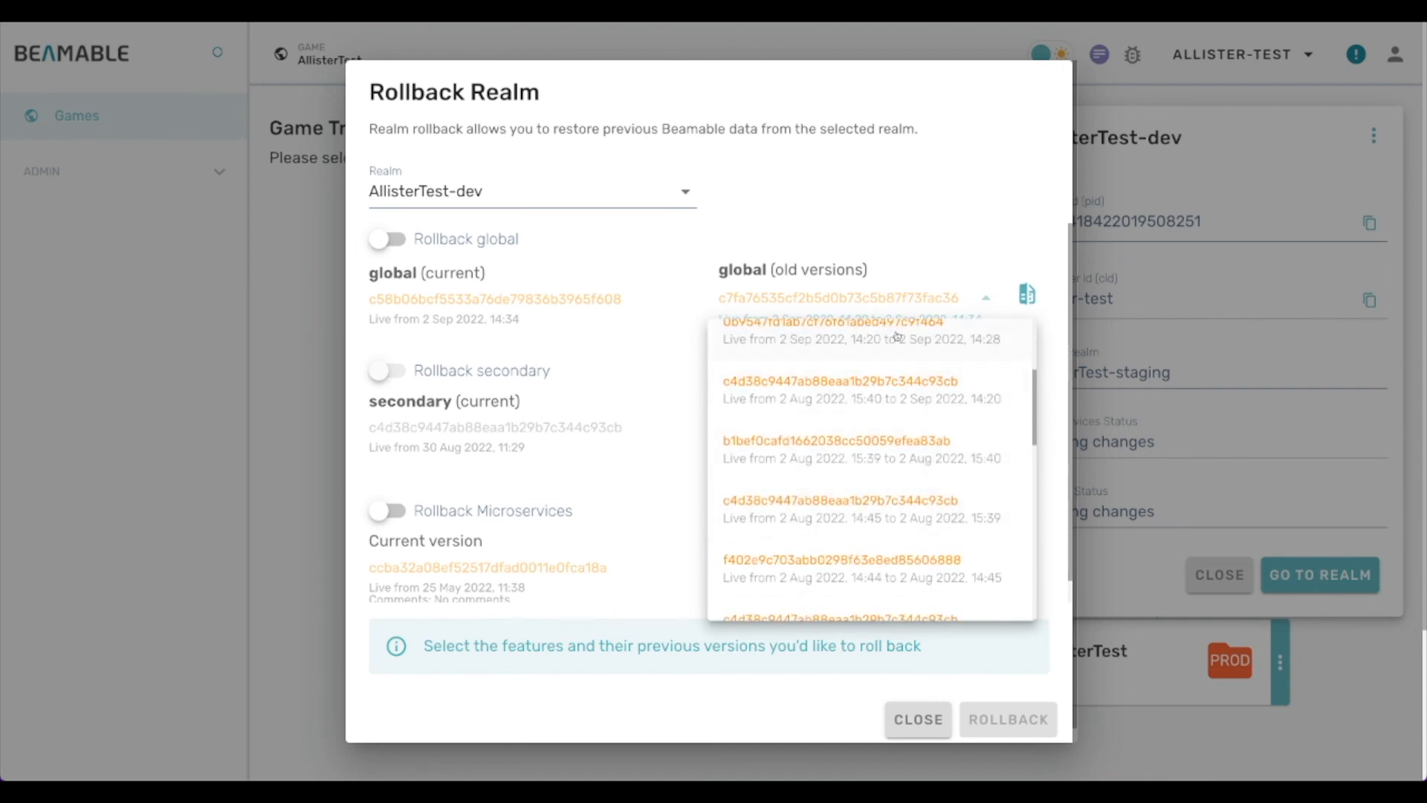
pyautogui.click(977, 301)
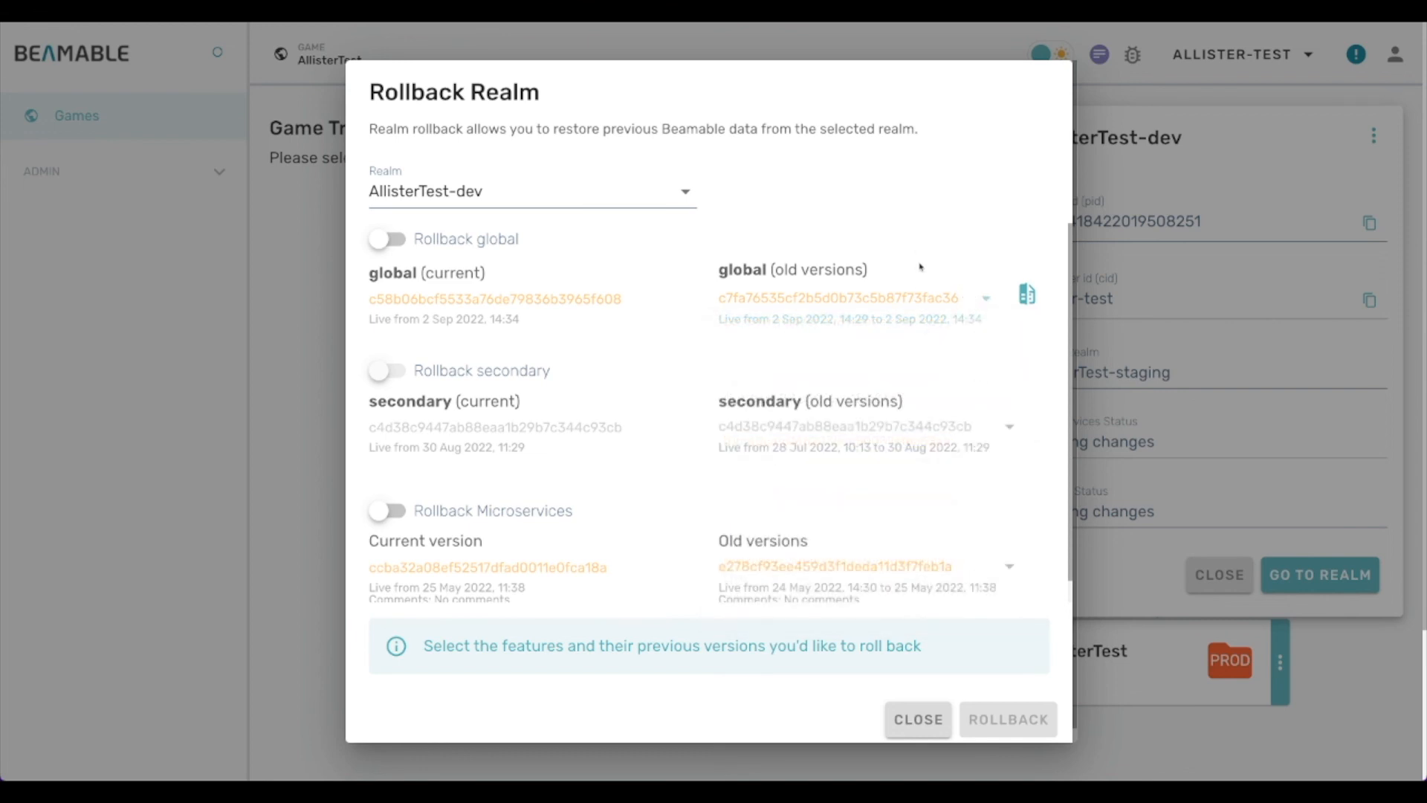
# Roll back the dev realm's secondary content to the version live from 25 May 2022 to 28 Jul 2022
pyautogui.click(995, 429)
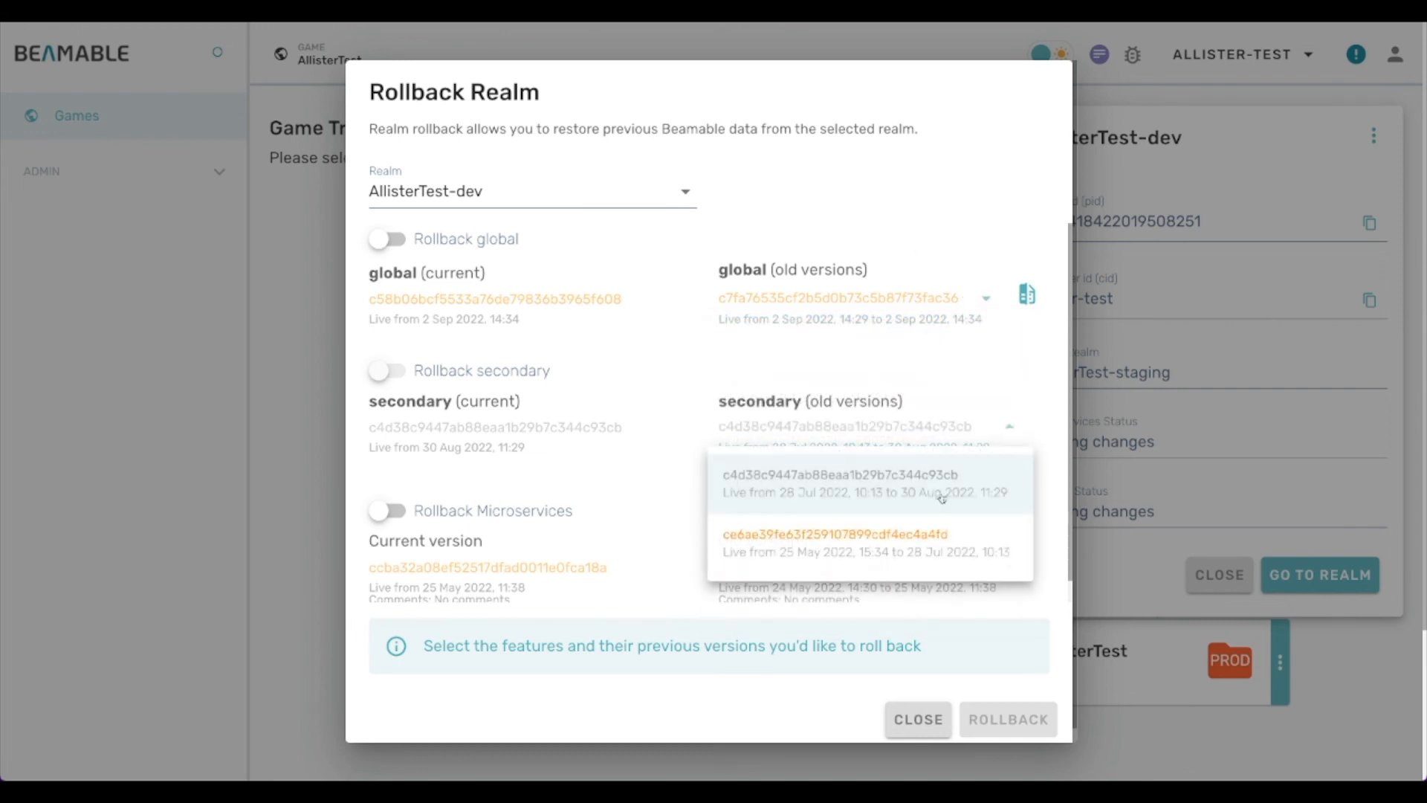
pyautogui.click(933, 563)
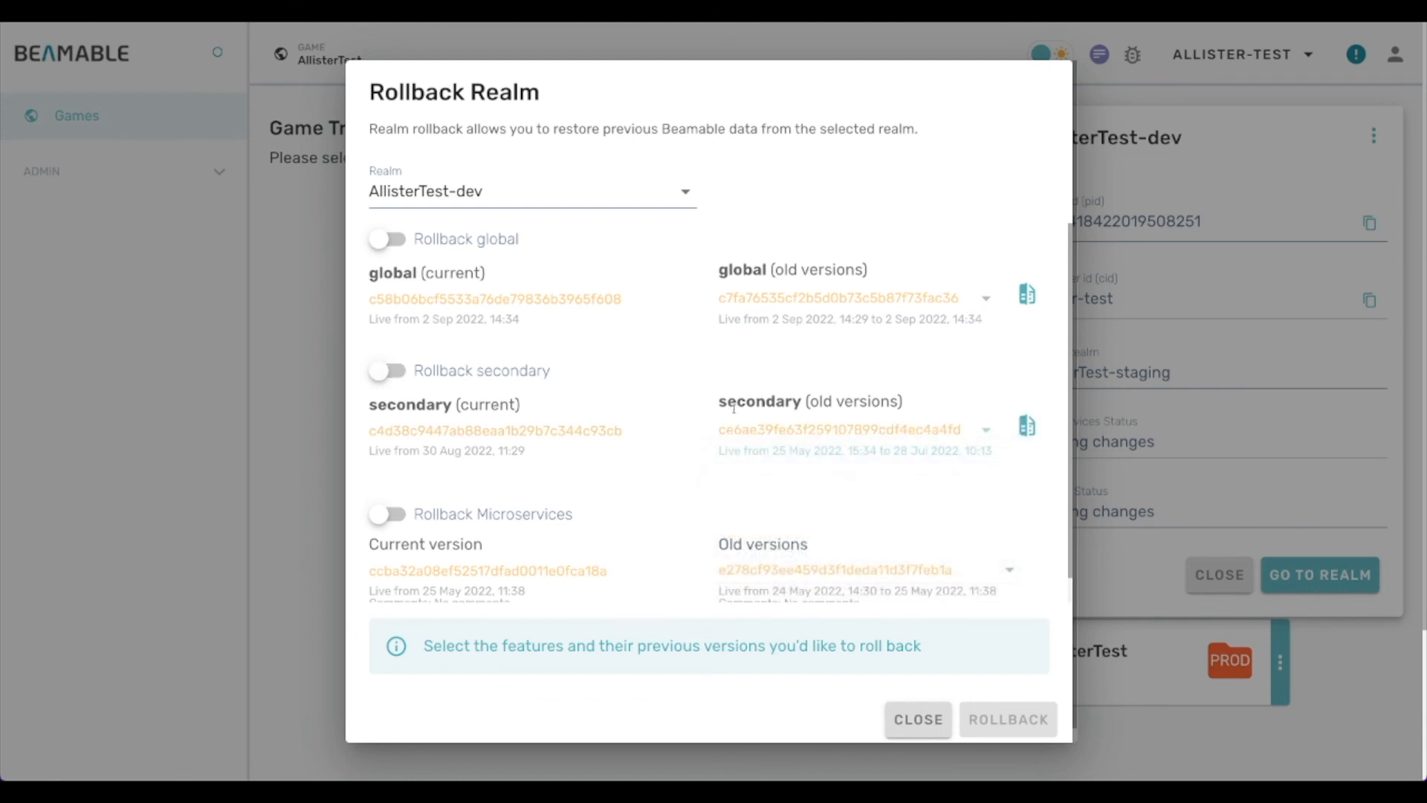
pyautogui.click(382, 371)
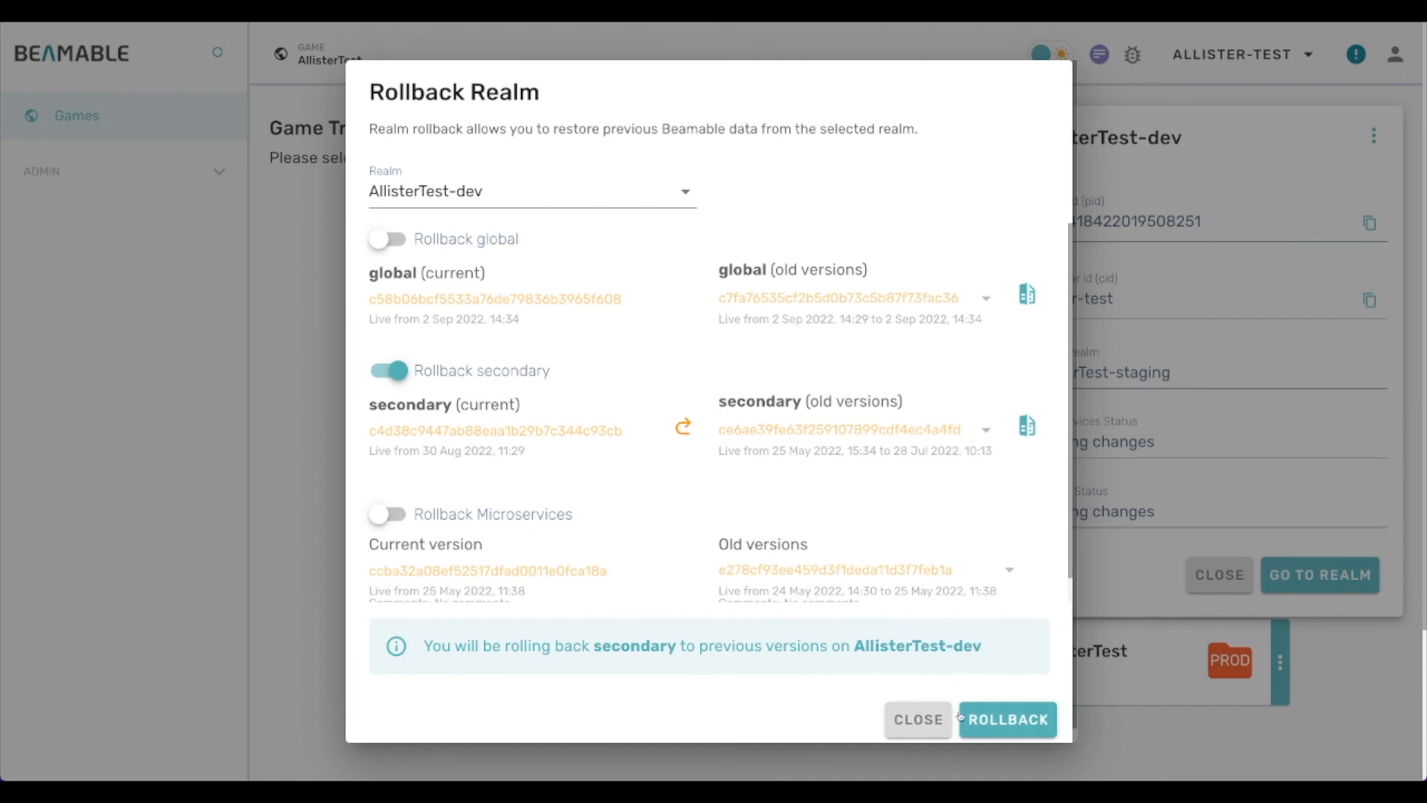
pyautogui.click(1005, 724)
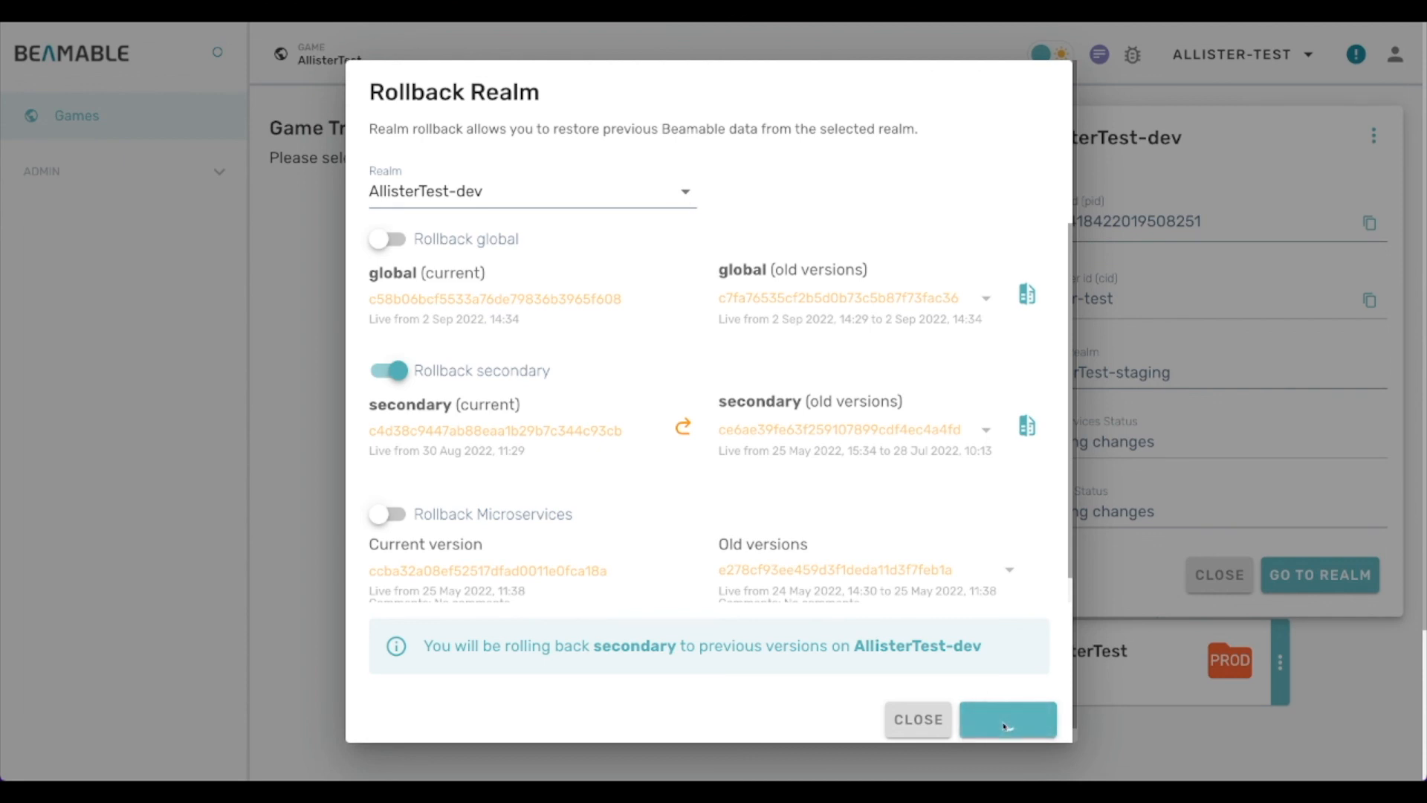